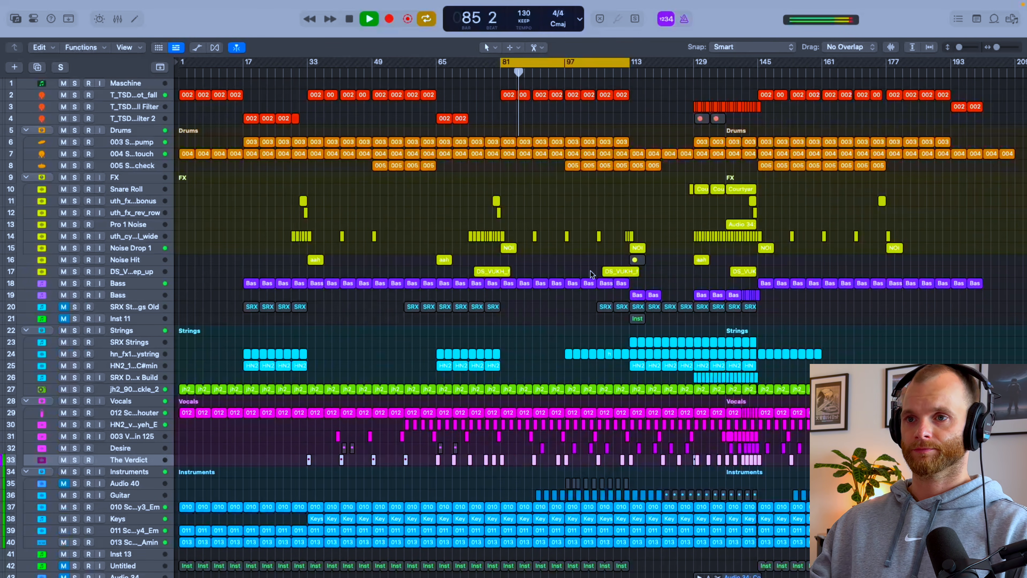
Step: Look over the tracks' channel strips in the mixer during playback, stop playback and return to the full arrangement
{"action": "key", "text": "x"}
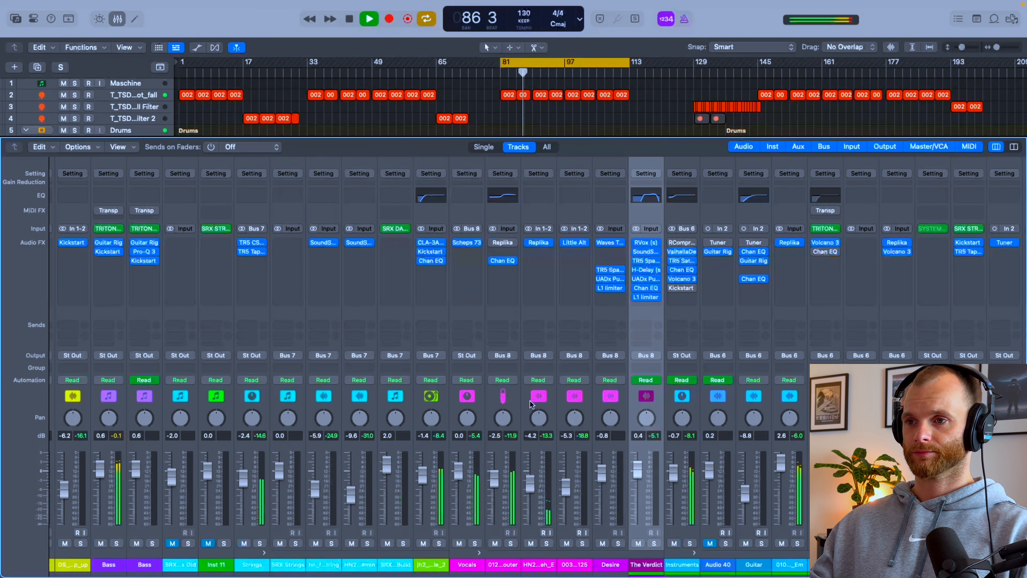
{"action": "scroll", "coordinate": [673, 396], "scroll_direction": "right", "scroll_amount": 5}
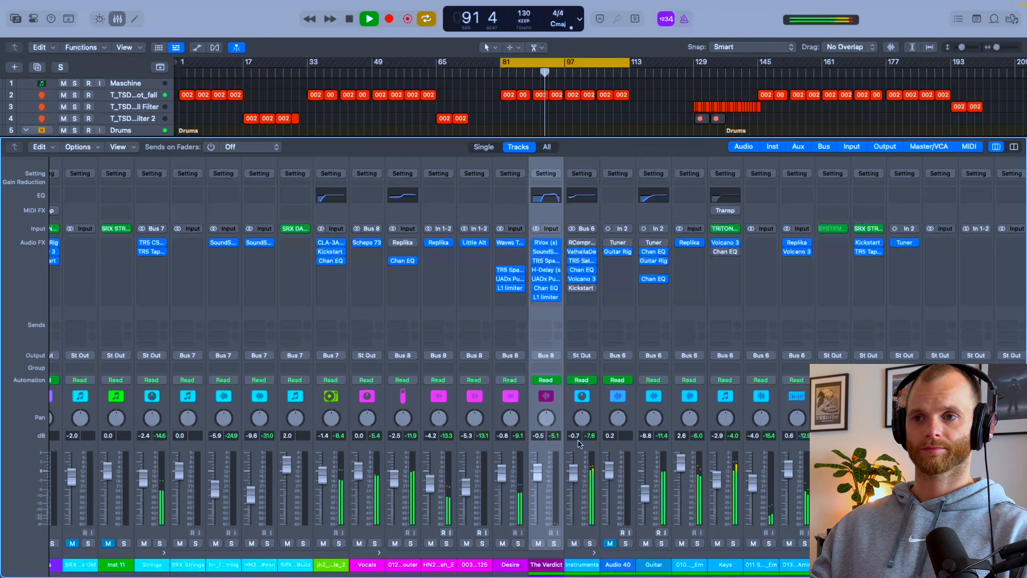
{"action": "scroll", "coordinate": [577, 440], "scroll_direction": "left", "scroll_amount": 3}
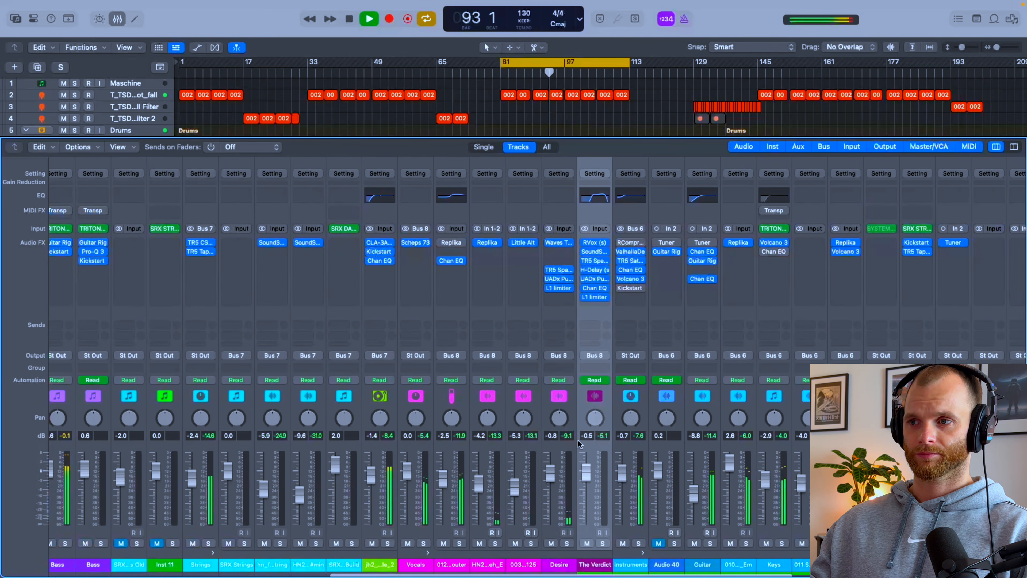
{"action": "scroll", "coordinate": [578, 439], "scroll_direction": "left", "scroll_amount": 4}
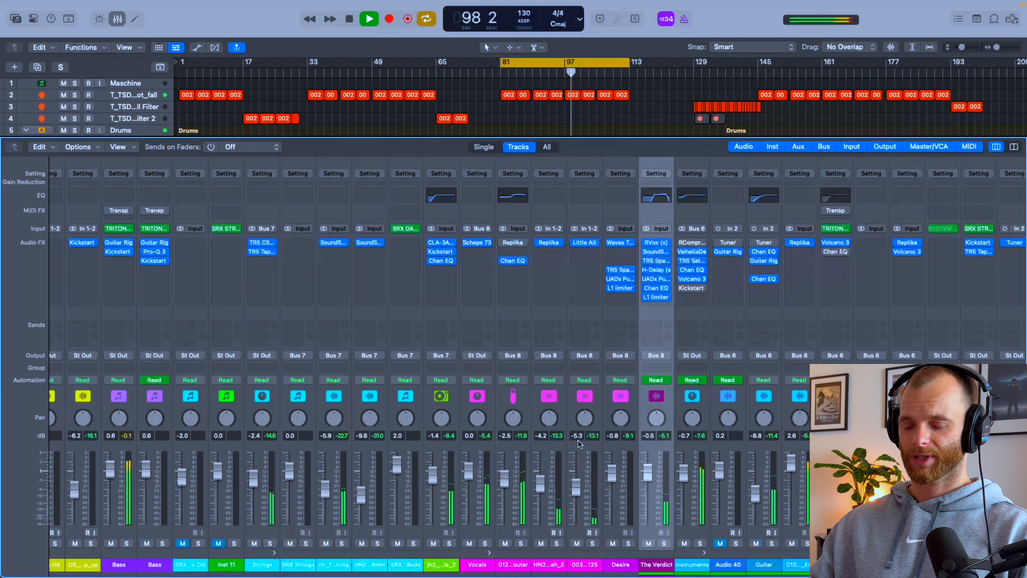
{"action": "key", "text": "space"}
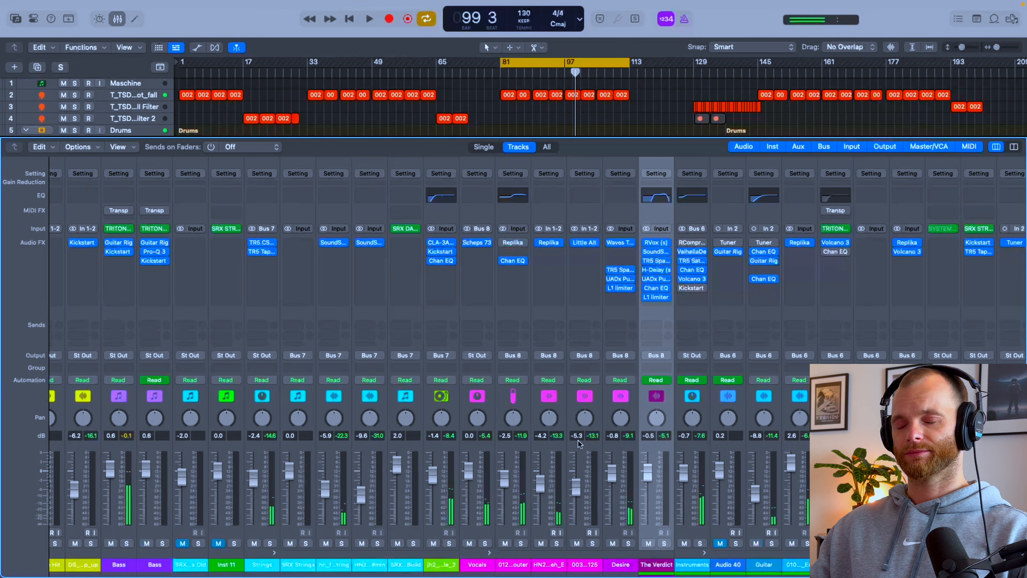
{"action": "key", "text": "x"}
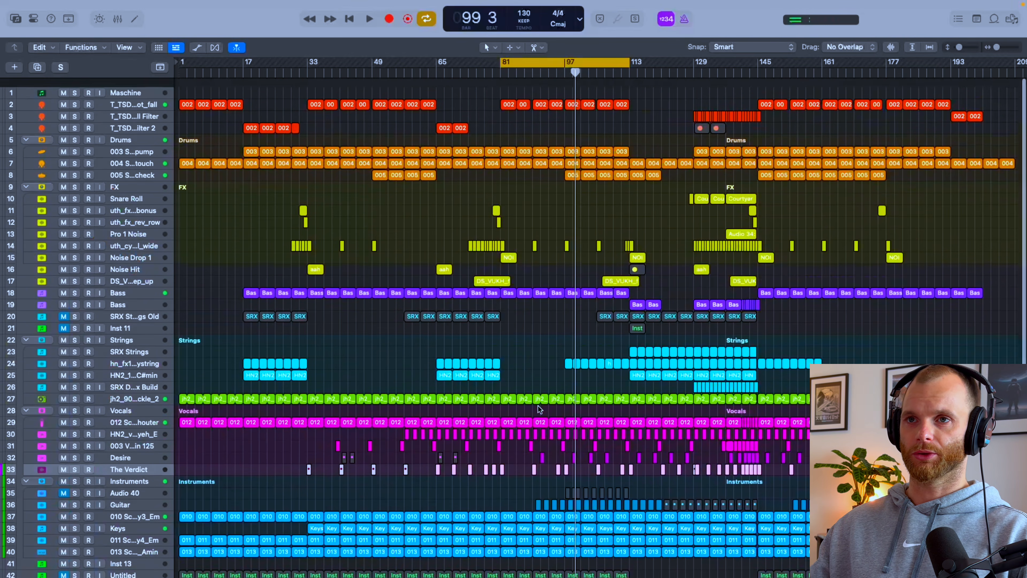
Step: Examine the kick, drum and FX tracks of the arrangement around bar 81
{"action": "scroll", "coordinate": [526, 296], "scroll_direction": "up", "scroll_amount": 1}
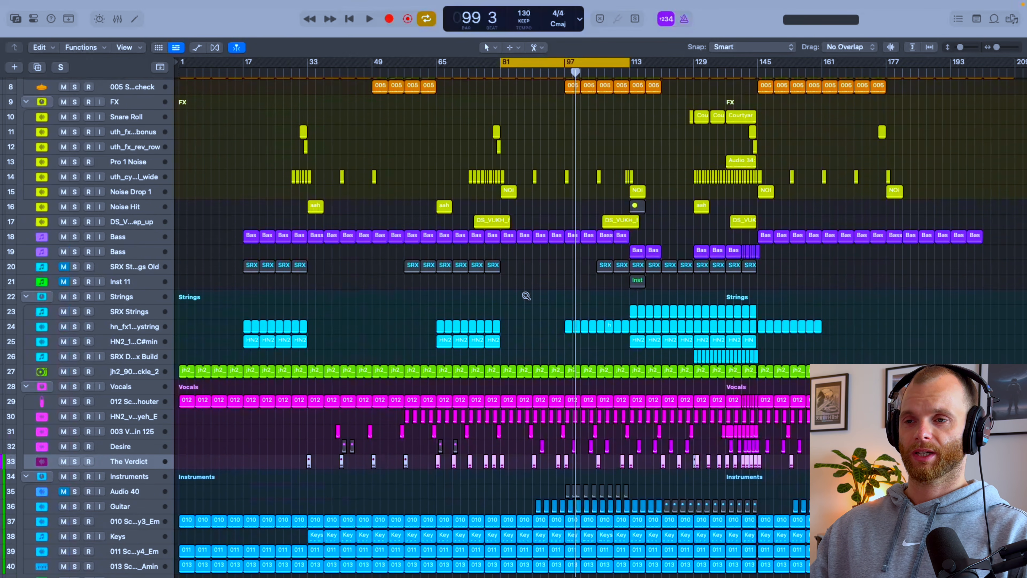
{"action": "scroll", "coordinate": [526, 298], "scroll_direction": "up", "scroll_amount": 4}
{"action": "scroll", "coordinate": [525, 294], "scroll_direction": "up", "scroll_amount": 5}
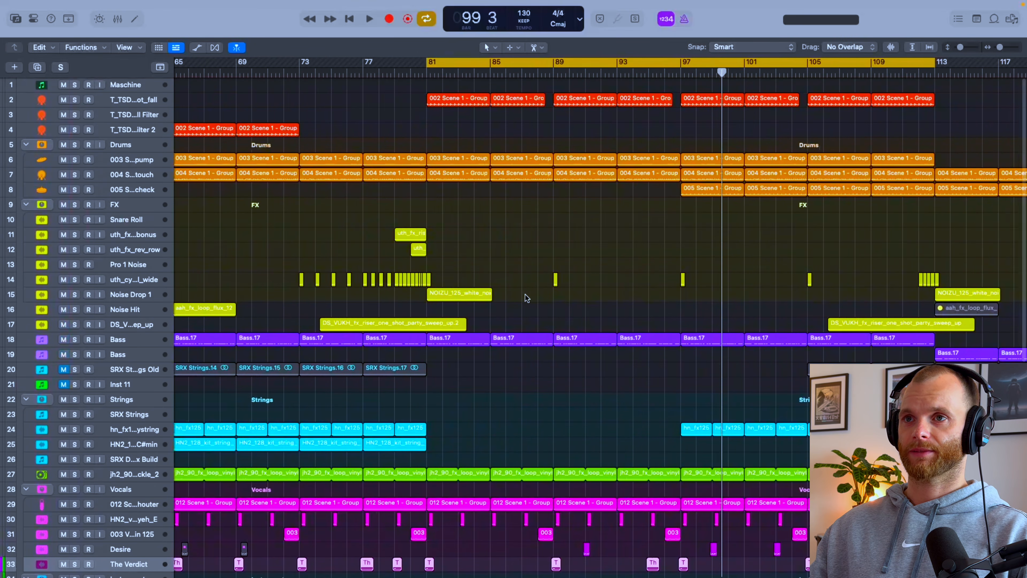
{"action": "scroll", "coordinate": [289, 212], "scroll_direction": "up", "scroll_amount": 1}
{"action": "key", "text": "c"}
{"action": "scroll", "coordinate": [449, 189], "scroll_direction": "up", "scroll_amount": 3}
{"action": "scroll", "coordinate": [448, 189], "scroll_direction": "up", "scroll_amount": 5}
{"action": "scroll", "coordinate": [449, 190], "scroll_direction": "up", "scroll_amount": 2}
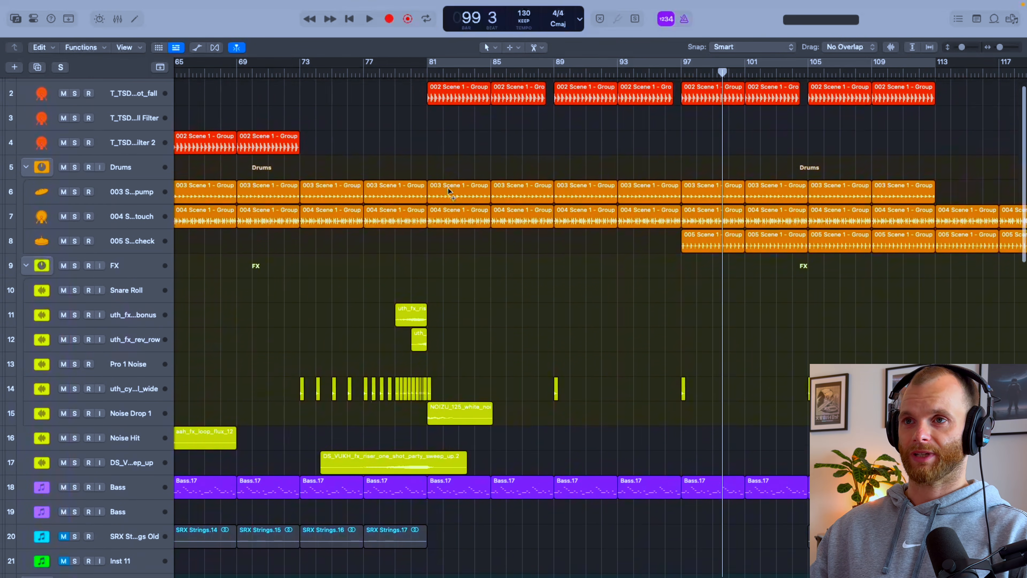
{"action": "scroll", "coordinate": [448, 192], "scroll_direction": "up", "scroll_amount": 3}
{"action": "scroll", "coordinate": [423, 204], "scroll_direction": "up", "scroll_amount": 1}
{"action": "scroll", "coordinate": [423, 204], "scroll_direction": "down", "scroll_amount": 1}
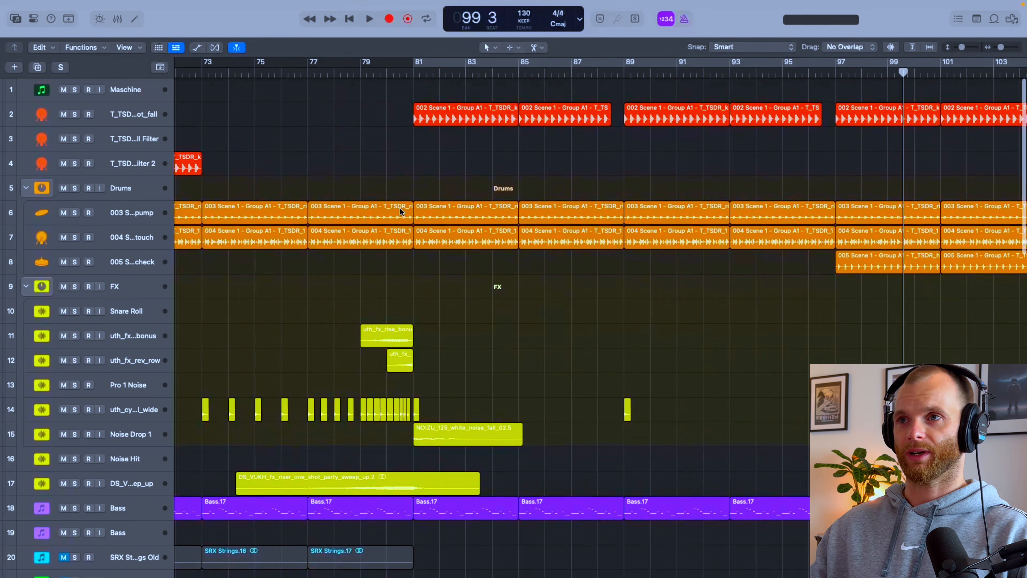
{"action": "key", "text": "c"}
{"action": "key", "text": "c"}
{"action": "left_click", "coordinate": [520, 67]}
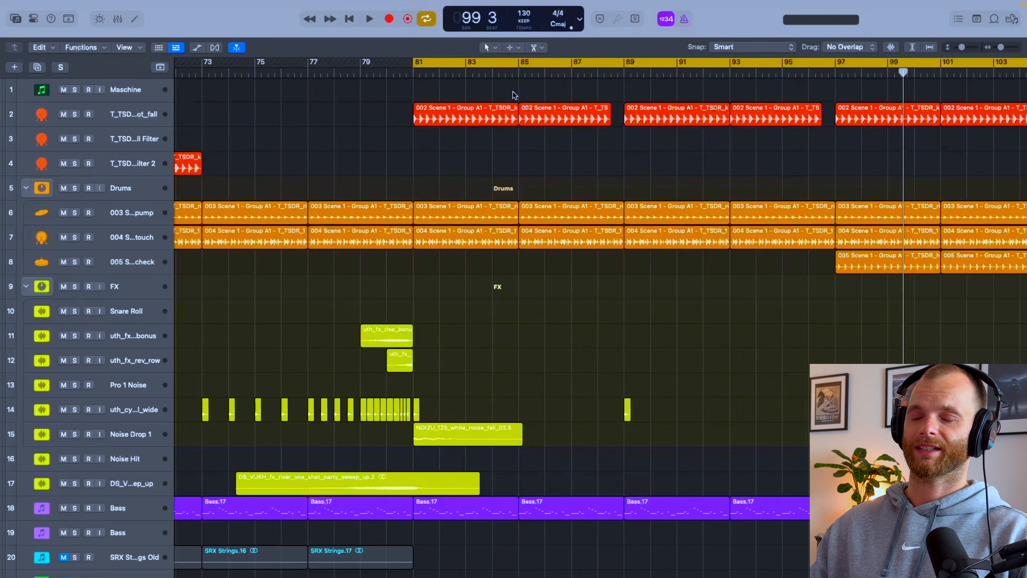
Step: Show the channel strip of the kick one-shot on track 2 and insert a Compressor in its first audio effect slot
{"action": "left_click", "coordinate": [123, 115]}
{"action": "key", "text": "i"}
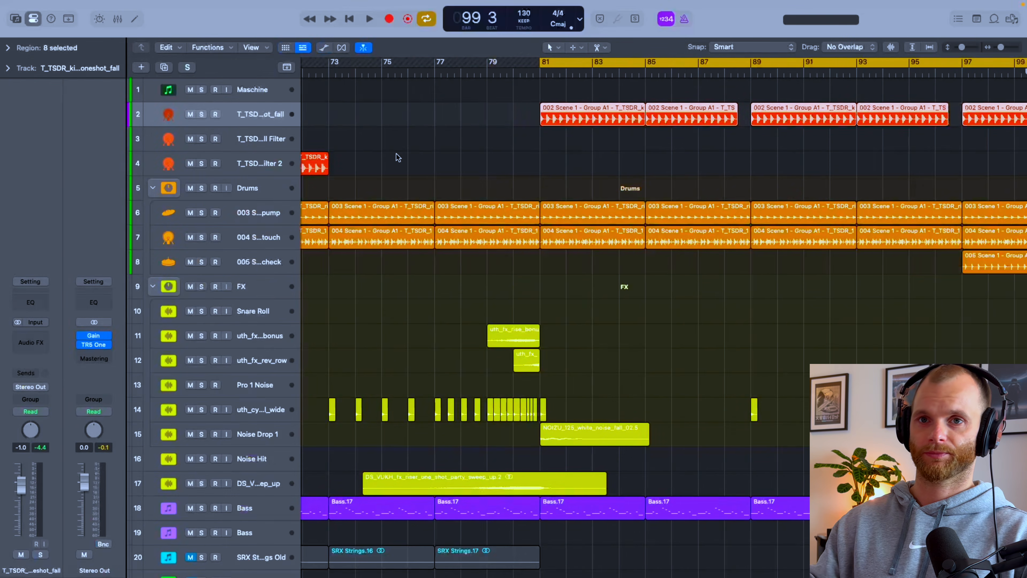
{"action": "scroll", "coordinate": [316, 189], "scroll_direction": "right", "scroll_amount": 1}
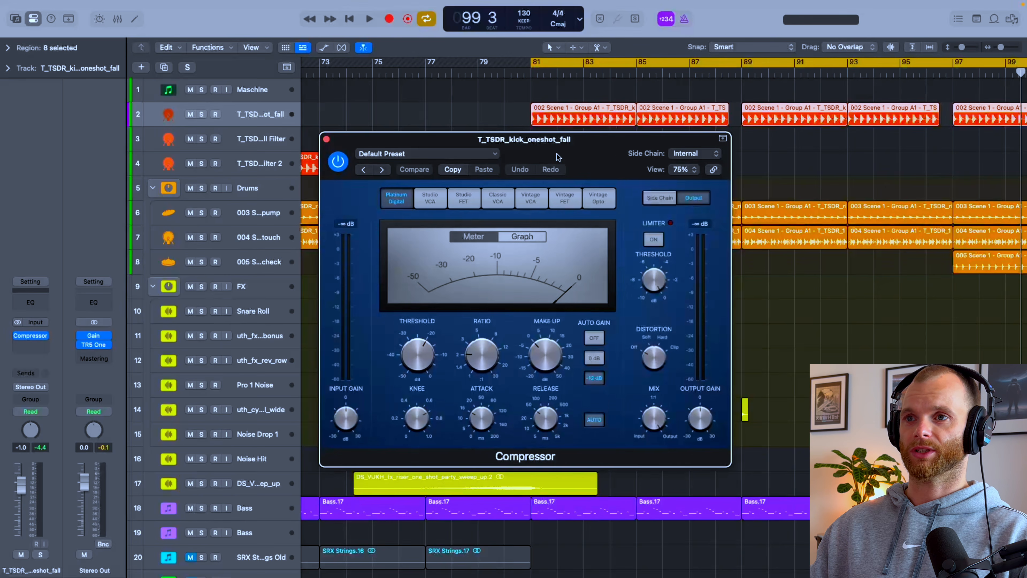
{"action": "left_click_drag", "start_coordinate": [557, 155], "coordinate": [552, 196]}
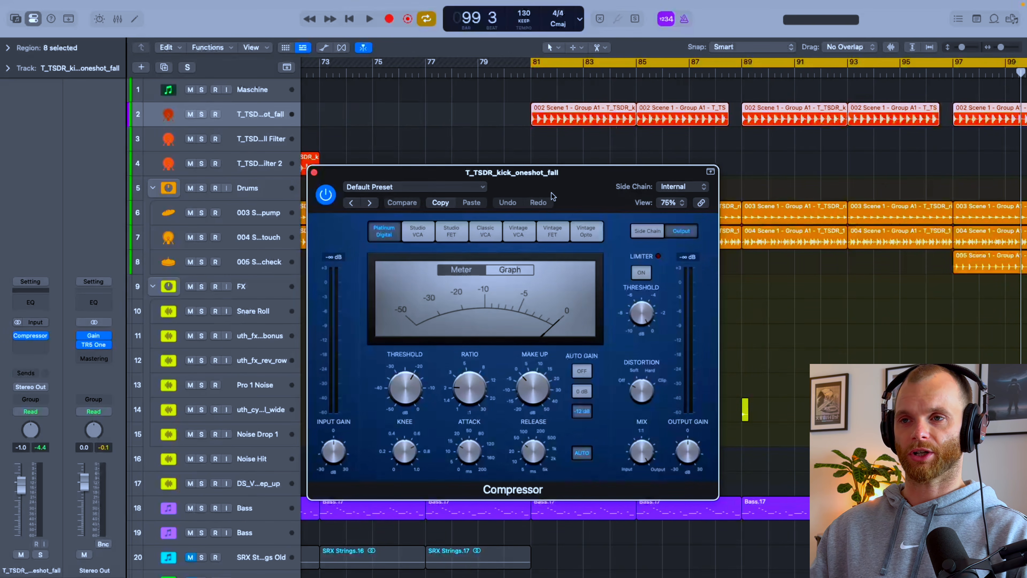
{"action": "left_click_drag", "start_coordinate": [552, 197], "coordinate": [552, 190]}
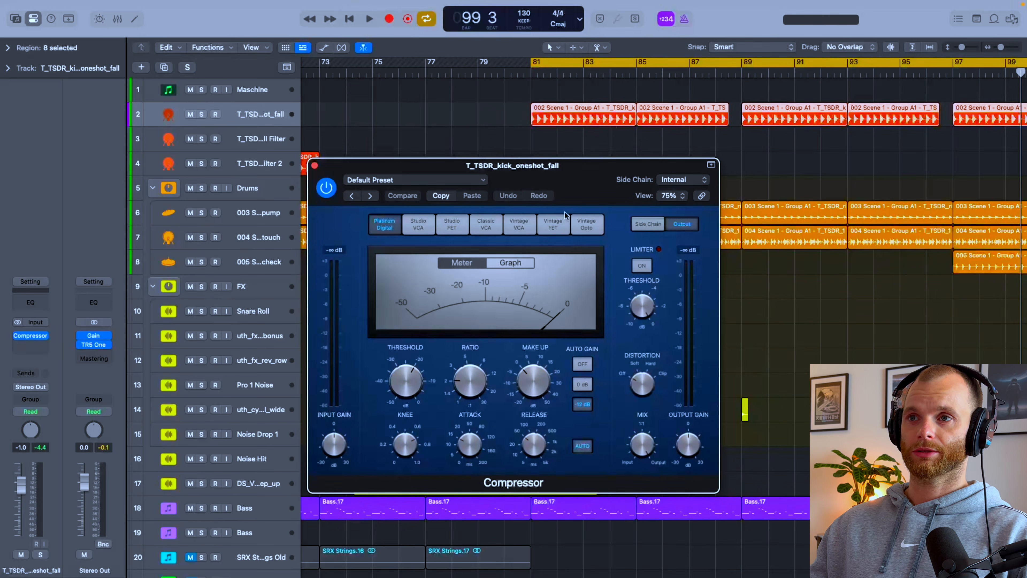
Step: Solo the kick track and audition it with the Compressor active and bypassed
{"action": "key", "text": "s"}
{"action": "key", "text": "space"}
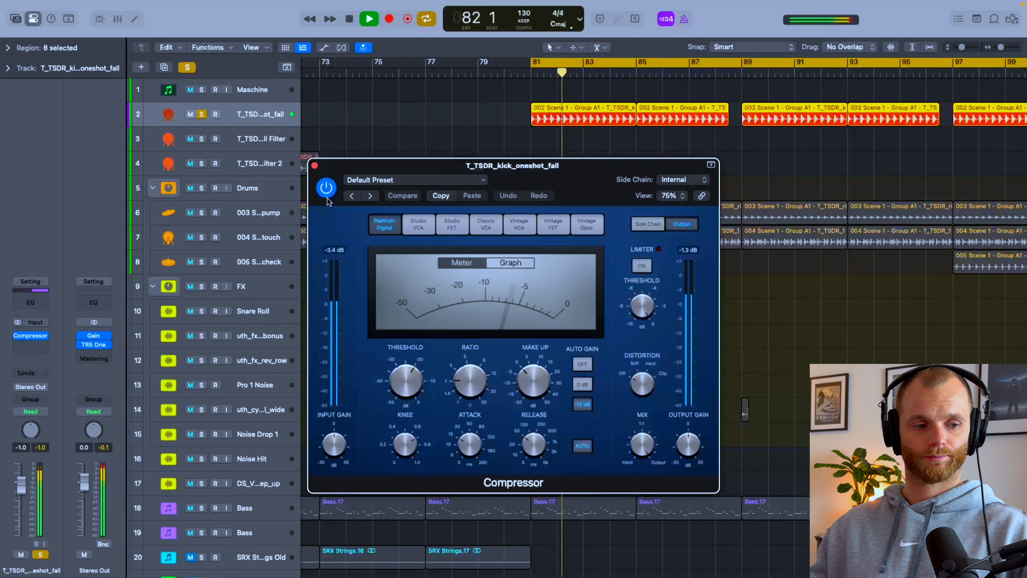
{"action": "key", "text": "space"}
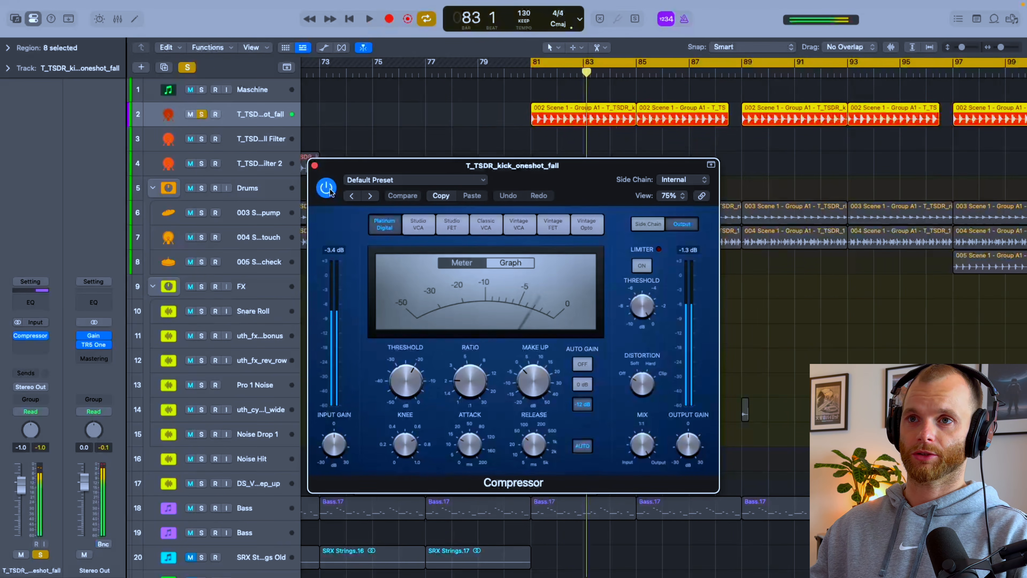
{"action": "left_click", "coordinate": [328, 190]}
{"action": "key", "text": "space"}
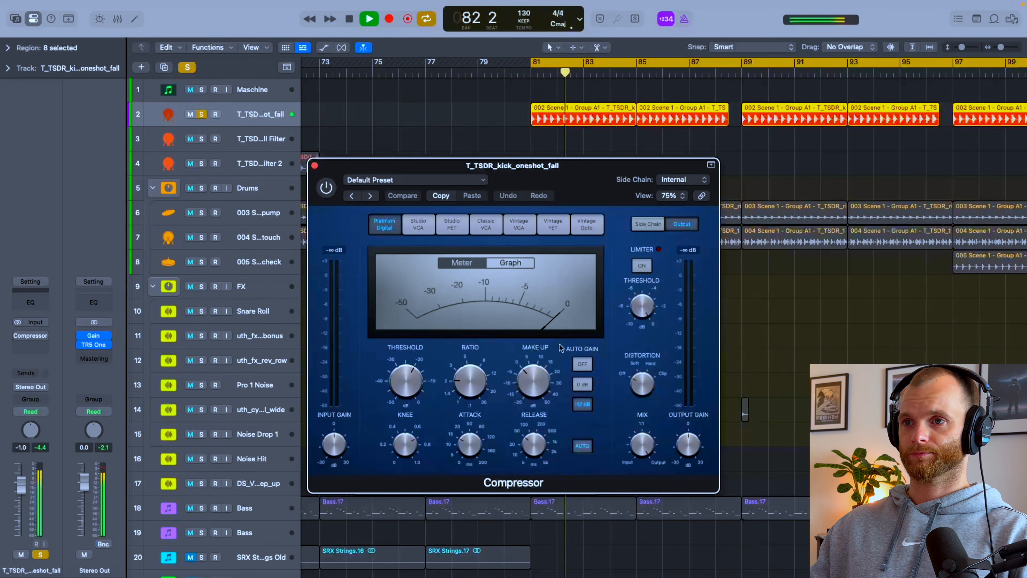
Step: Turn off the Compressor's Auto Gain, stop playback and unsolo the kick track
{"action": "left_click", "coordinate": [583, 364]}
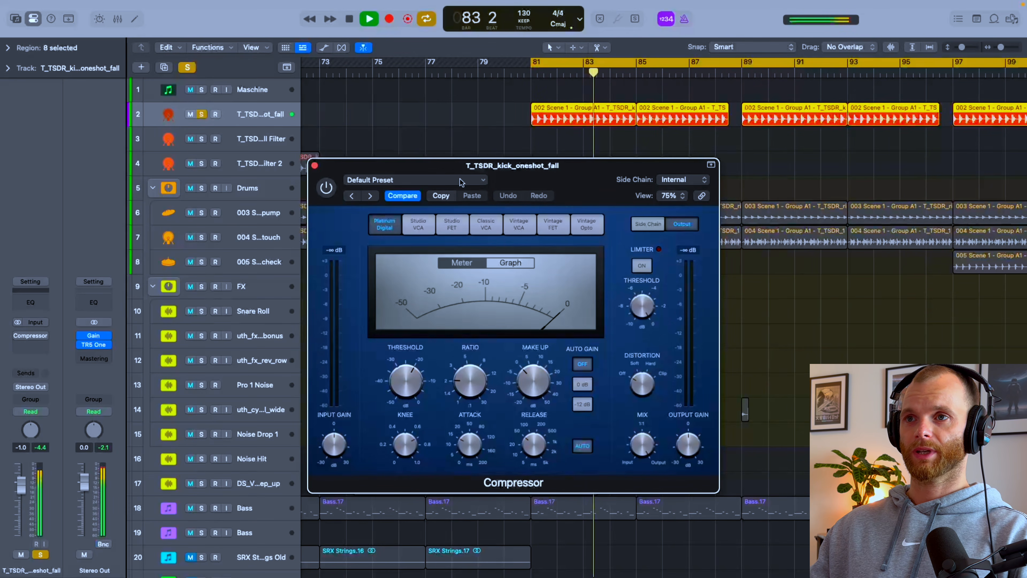
{"action": "key", "text": "space"}
{"action": "key", "text": "s"}
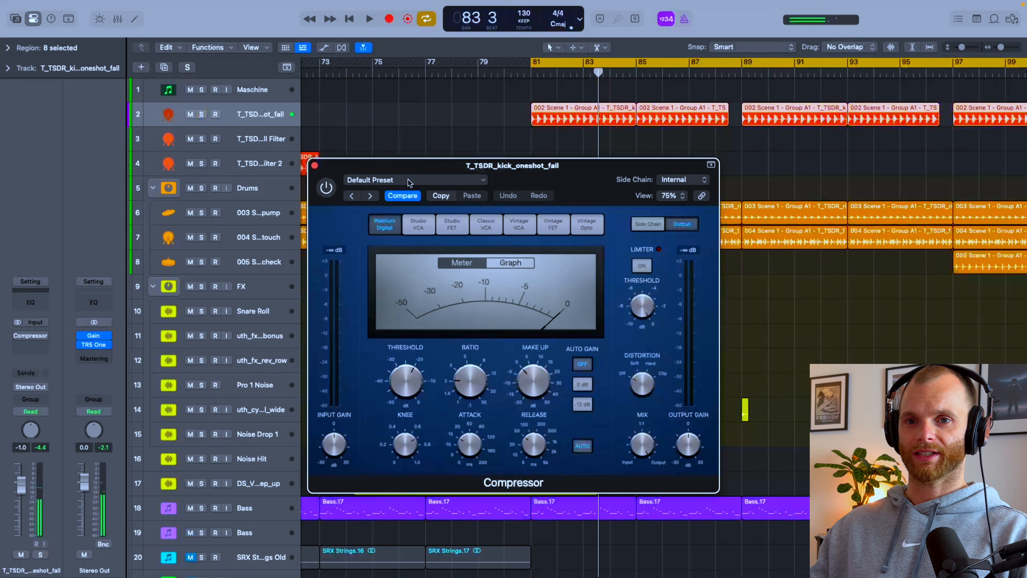
Step: Set the Compressor's threshold to 0 dB, ratio to about 4.8:1 and release to about 48 ms with automatic release off
{"action": "key", "text": "space"}
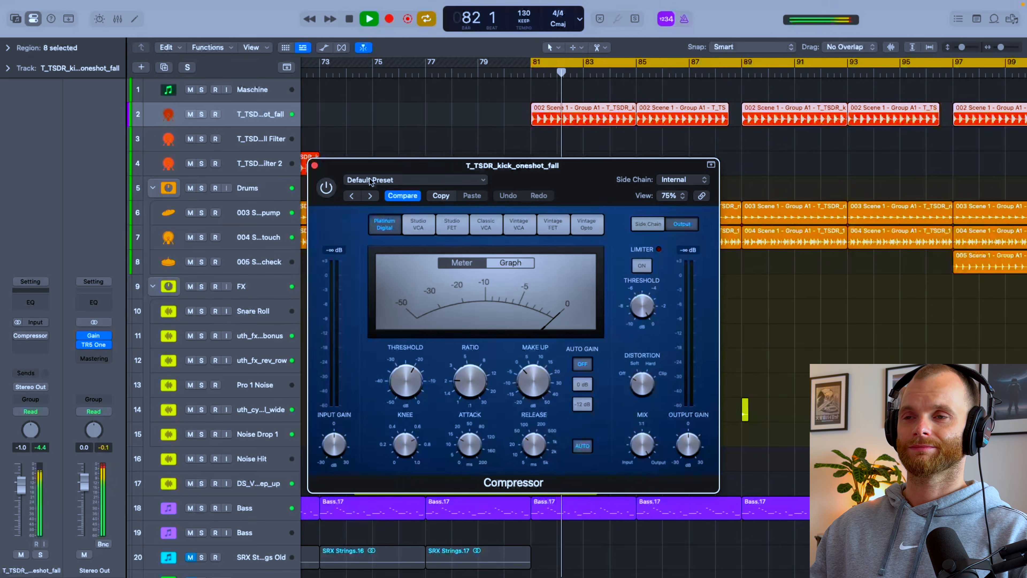
{"action": "key", "text": "space"}
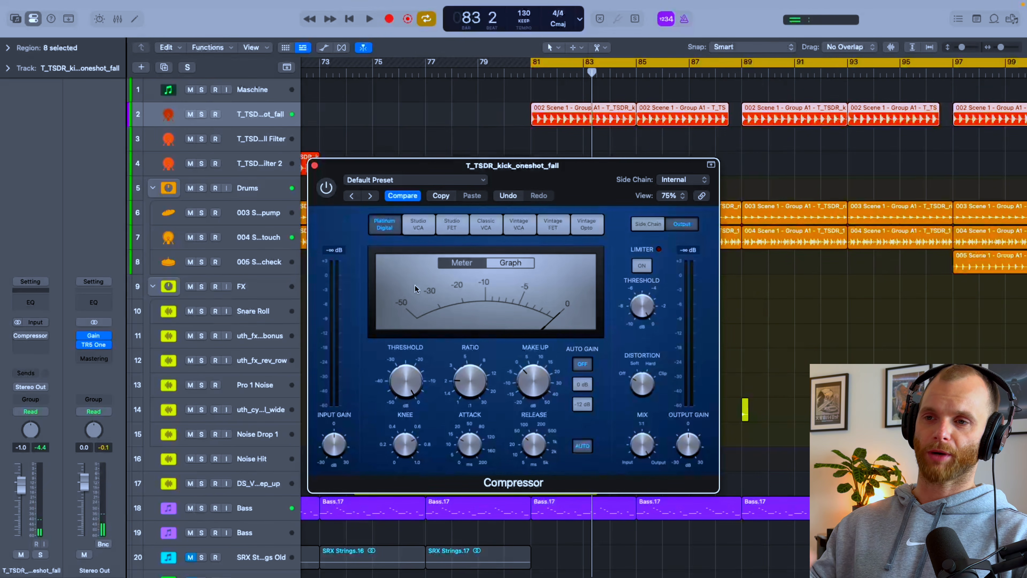
{"action": "left_click_drag", "start_coordinate": [562, 180], "coordinate": [581, 182]}
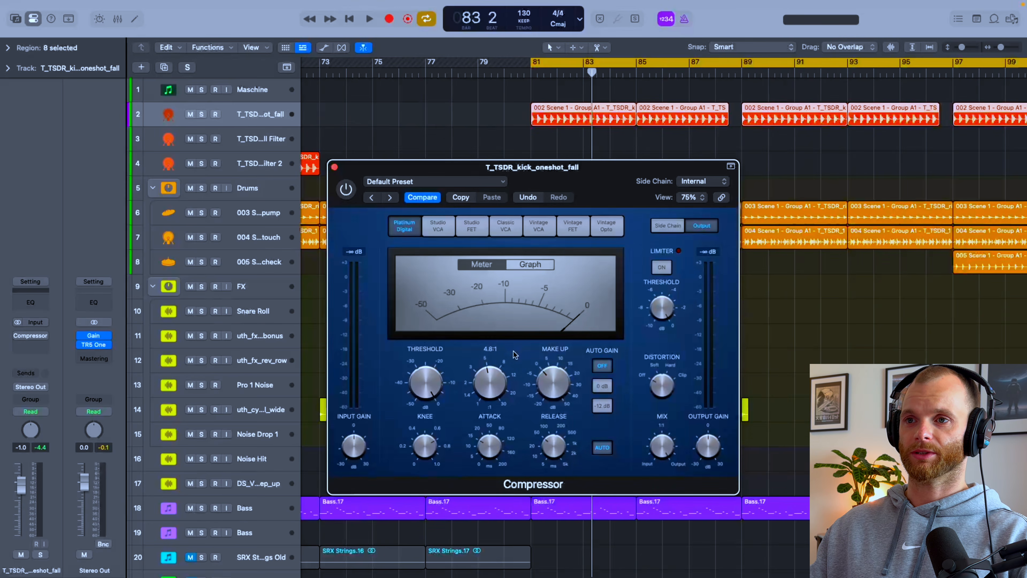
{"action": "left_click_drag", "start_coordinate": [480, 374], "coordinate": [480, 377]}
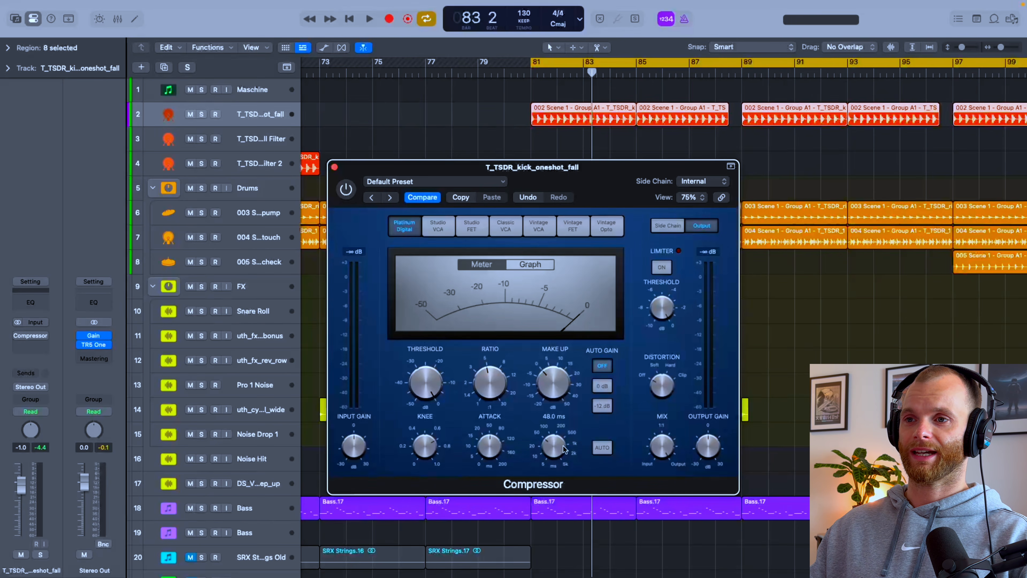
{"action": "left_click_drag", "start_coordinate": [565, 445], "coordinate": [565, 445]}
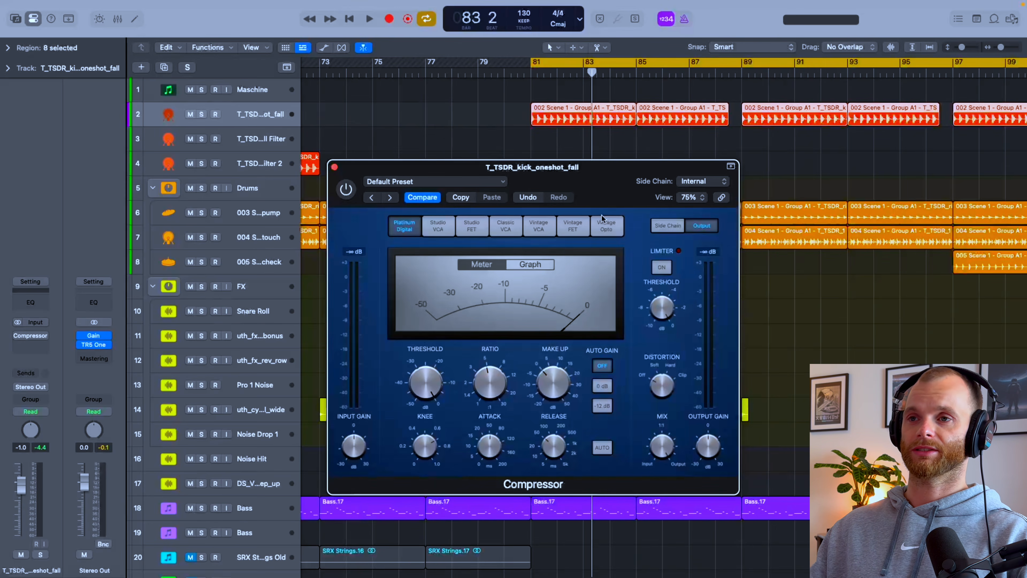
Step: Audition the soloed kick with the Compressor bypassed, stop playback and unsolo the track
{"action": "key", "text": "s"}
{"action": "left_click_drag", "start_coordinate": [576, 184], "coordinate": [566, 210]}
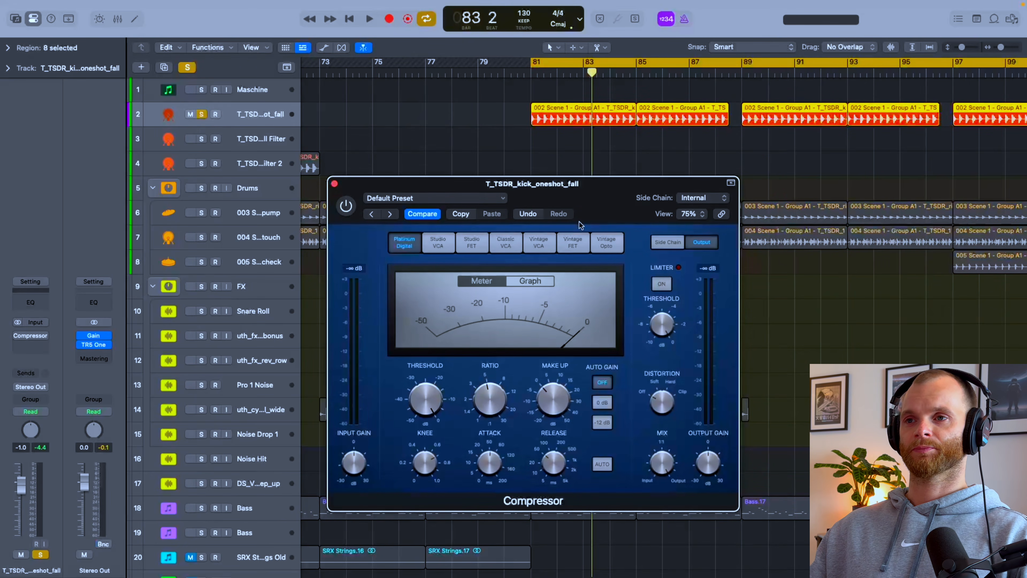
{"action": "key", "text": "space"}
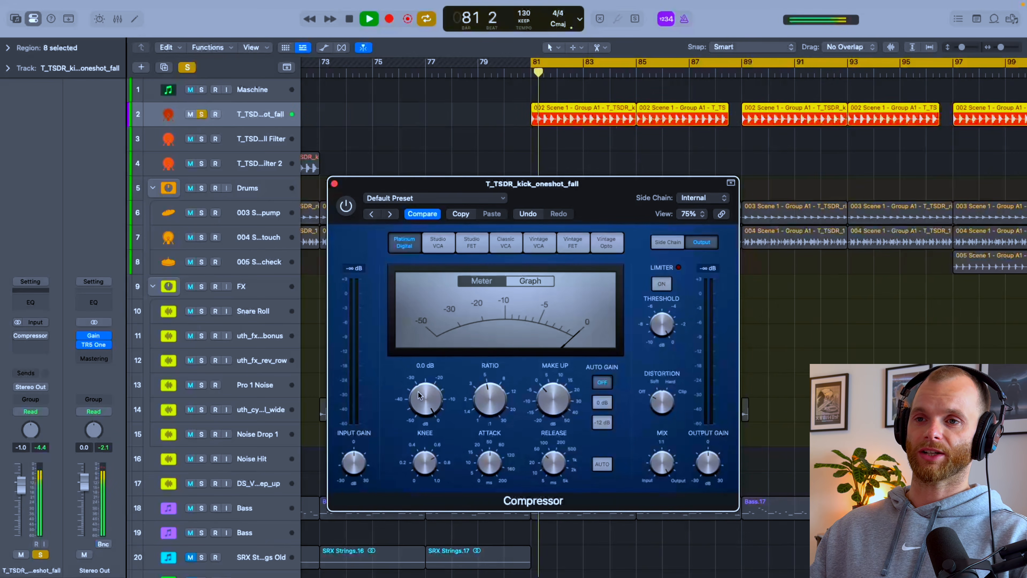
{"action": "key", "text": "s"}
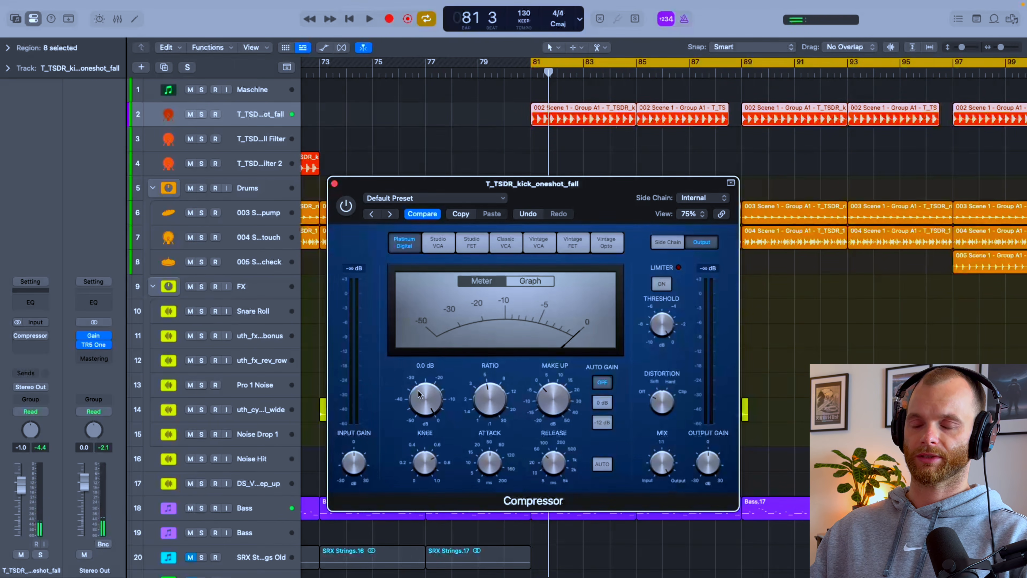
Step: Activate the Compressor while the full mix plays and lower its threshold to -12 dB
{"action": "key", "text": "space"}
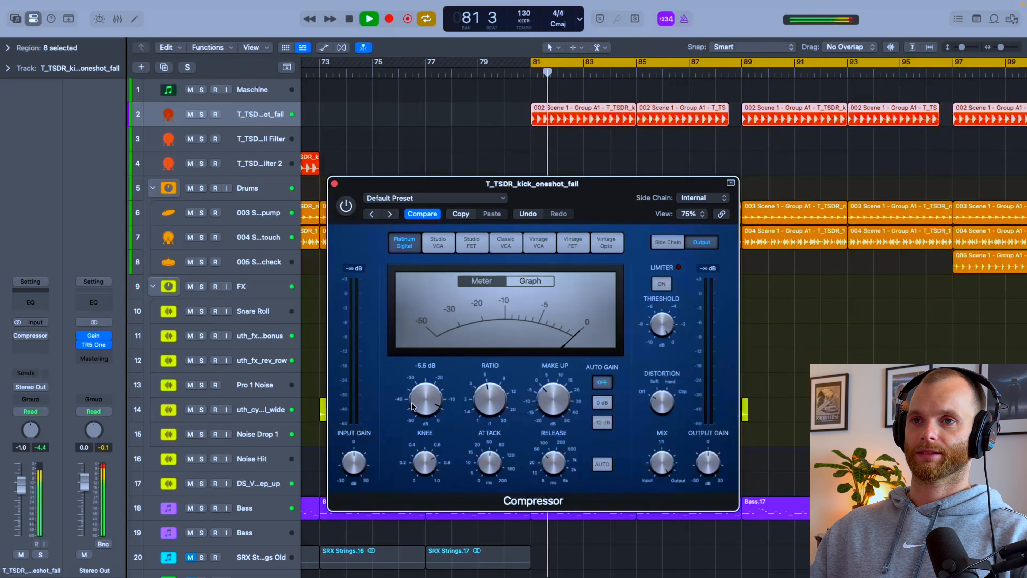
{"action": "left_click", "coordinate": [345, 206]}
{"action": "mouse_move", "coordinate": [411, 400]}
{"action": "left_click_drag", "start_coordinate": [412, 401], "coordinate": [410, 405]}
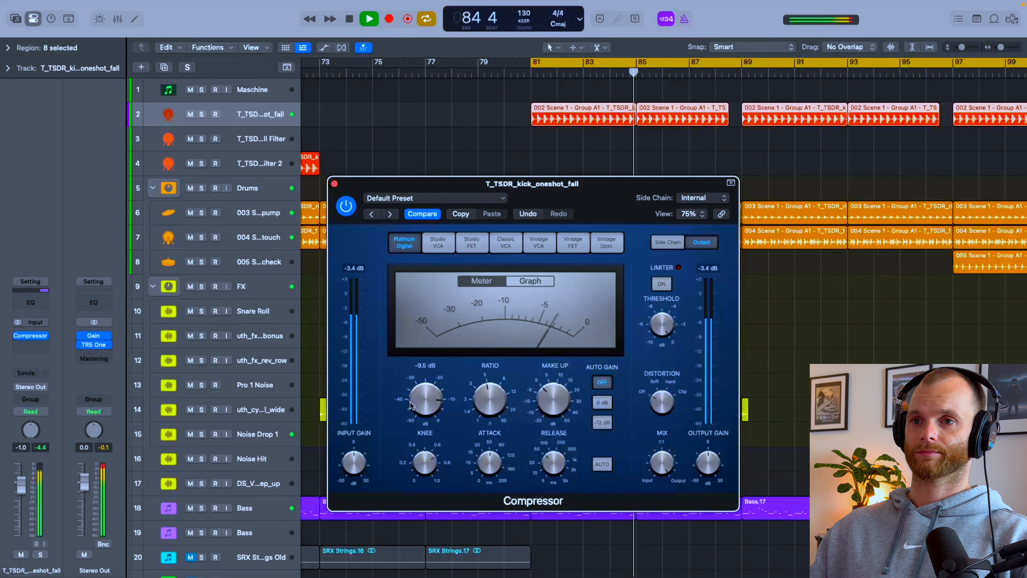
{"action": "left_click_drag", "start_coordinate": [410, 406], "coordinate": [412, 403]}
{"action": "key", "text": "space"}
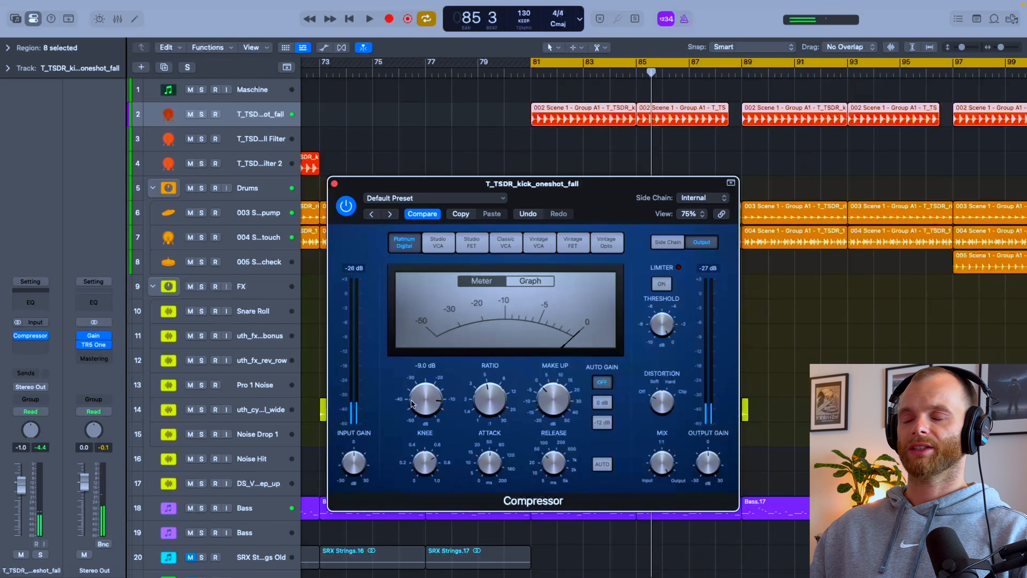
{"action": "key", "text": "space"}
{"action": "left_click_drag", "start_coordinate": [411, 404], "coordinate": [413, 403]}
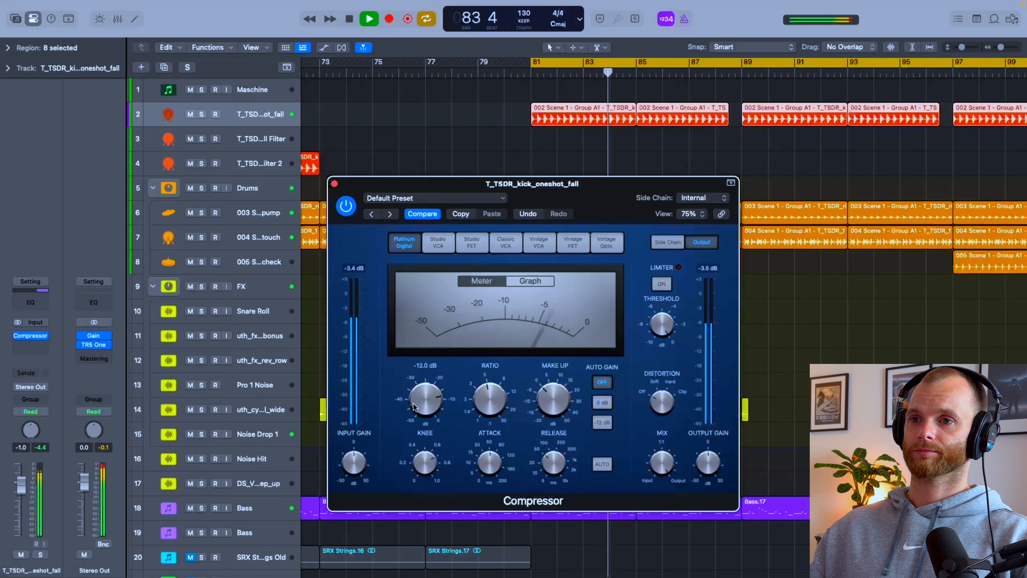
Step: Adjust the kick Compressor's attack time and slightly raise its make-up gain
{"action": "left_click_drag", "start_coordinate": [489, 458], "coordinate": [479, 500]}
{"action": "mouse_move", "coordinate": [561, 475]}
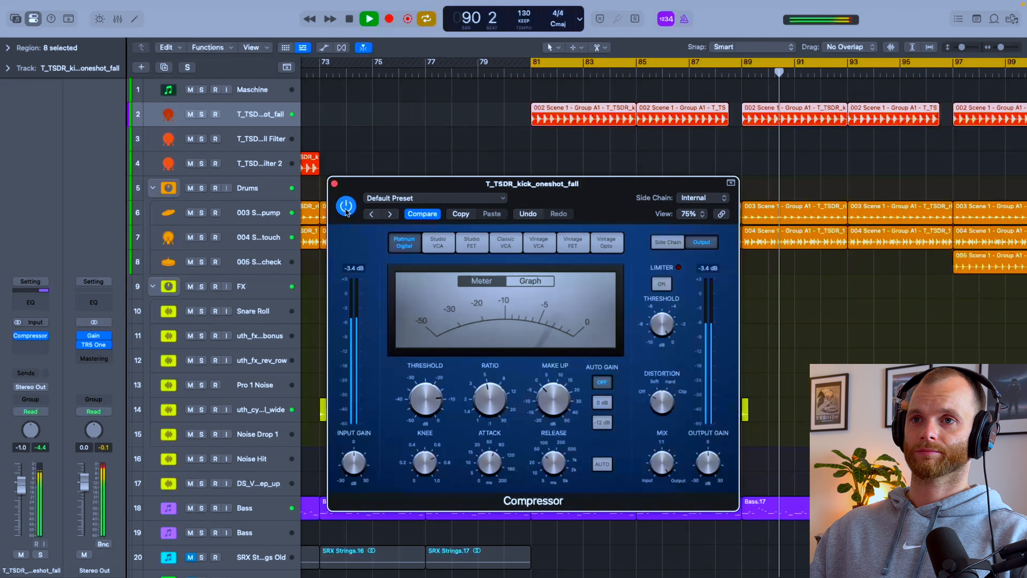
{"action": "left_click_drag", "start_coordinate": [553, 396], "coordinate": [555, 389]}
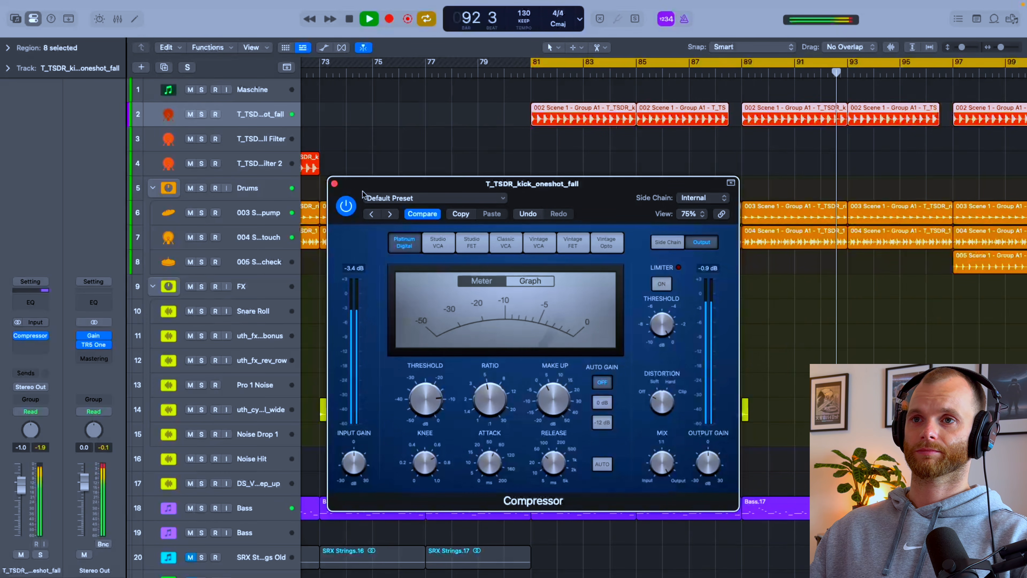
Step: Compare the mix with the Compressor active and bypassed, leave it bypassed, stop playback and solo the kick
{"action": "left_click", "coordinate": [349, 207]}
{"action": "left_click", "coordinate": [347, 206]}
{"action": "left_click", "coordinate": [350, 209]}
{"action": "key", "text": "space"}
{"action": "key", "text": "s"}
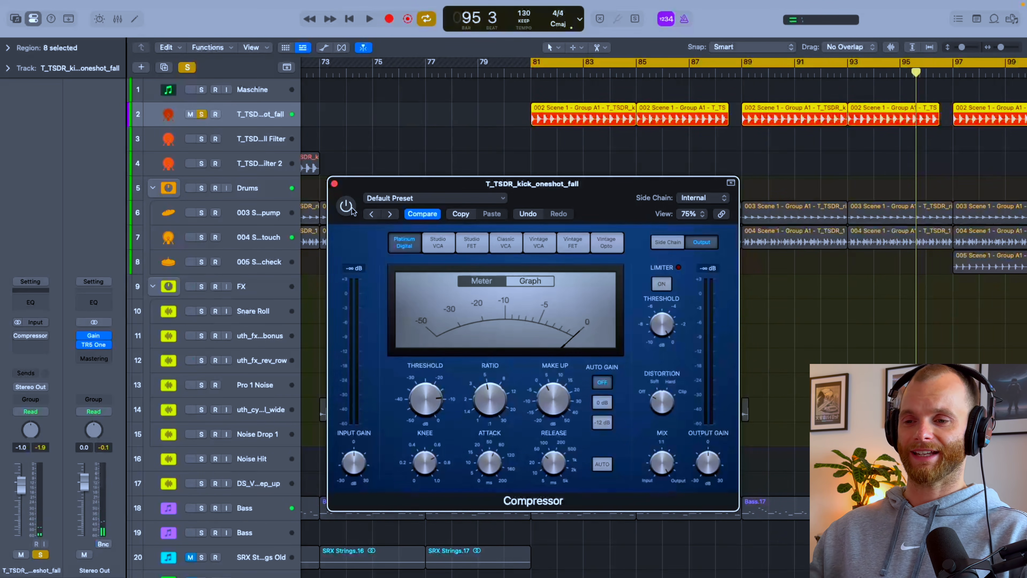
Step: Play the soloed kick, compare it with the Compressor active and bypassed, and leave the Compressor active
{"action": "key", "text": "space"}
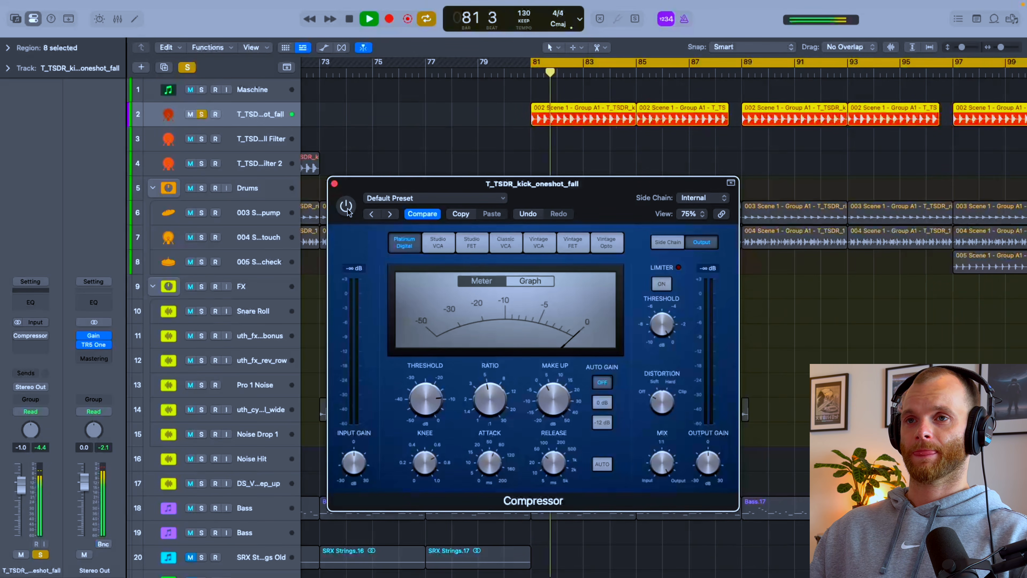
{"action": "left_click", "coordinate": [347, 207]}
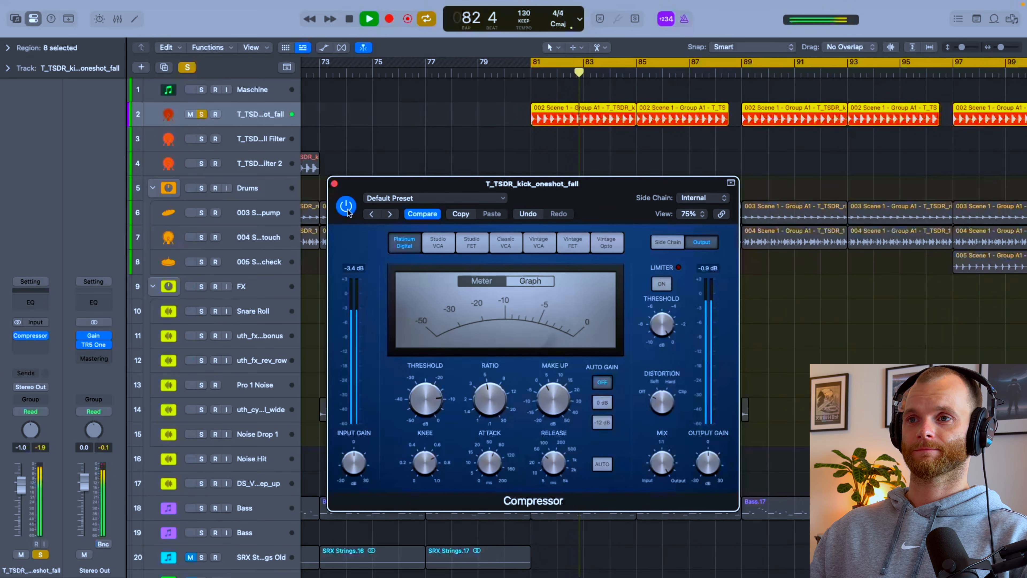
{"action": "left_click", "coordinate": [347, 206]}
{"action": "left_click", "coordinate": [346, 207]}
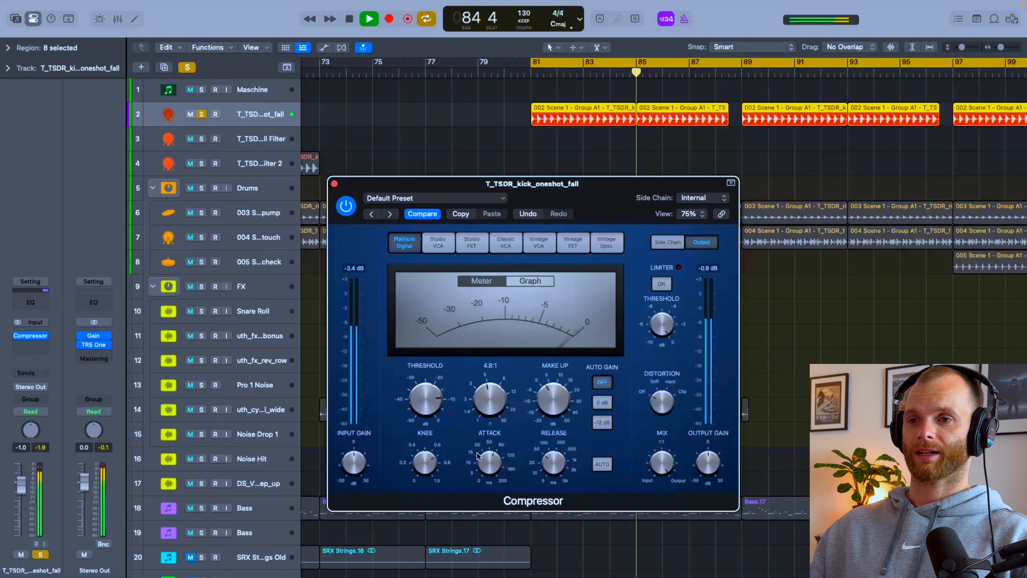
Step: Set the kick Compressor's attack to 53 ms and compare the soloed kick with the effect bypassed and active
{"action": "left_click_drag", "start_coordinate": [490, 465], "coordinate": [490, 478]}
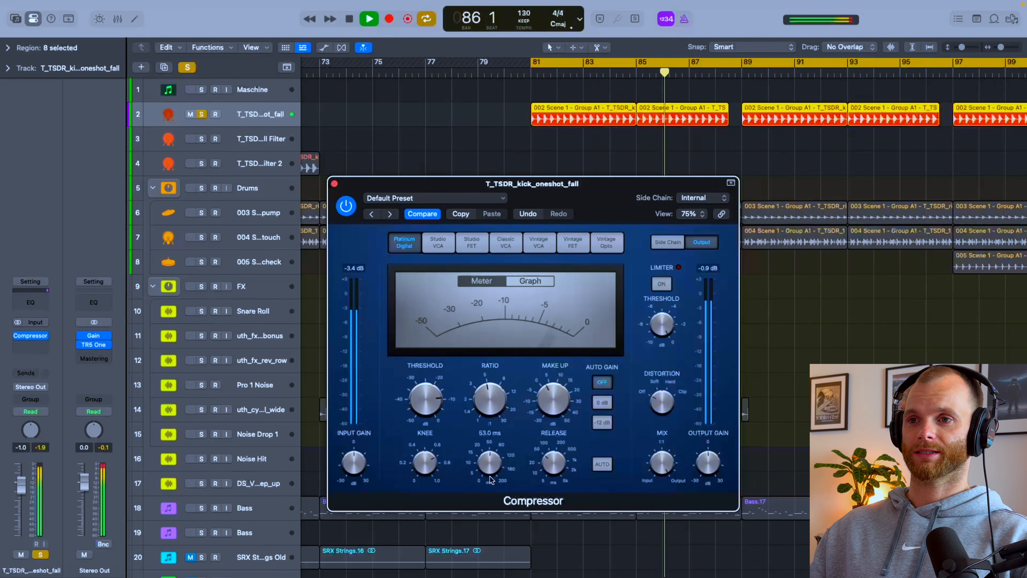
{"action": "left_click", "coordinate": [351, 211]}
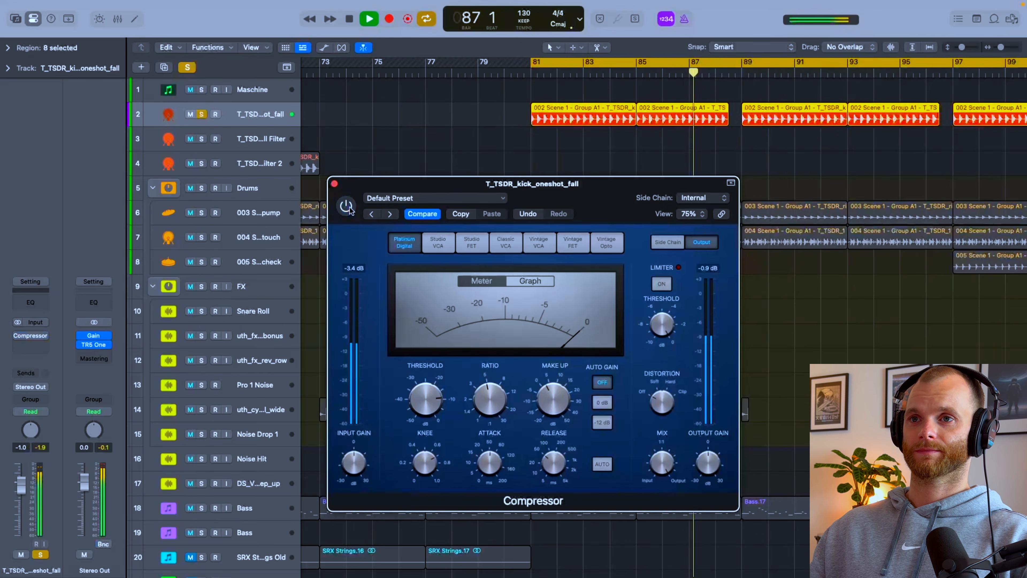
{"action": "left_click", "coordinate": [351, 210]}
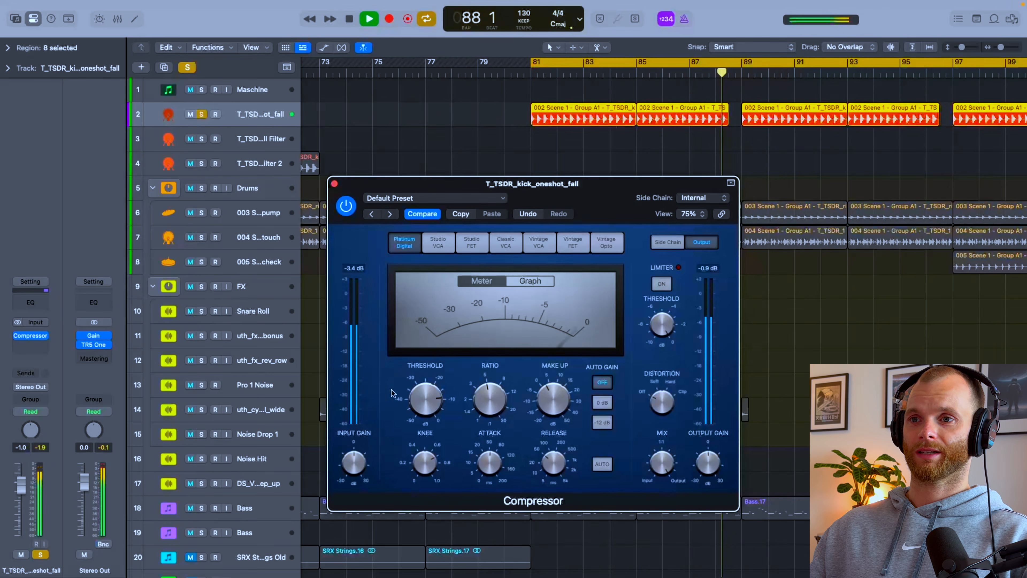
Step: Lower the Compressor's threshold to -12.5 dB, compare the kick with the effect bypassed and active, and stop playback
{"action": "left_click", "coordinate": [423, 402]}
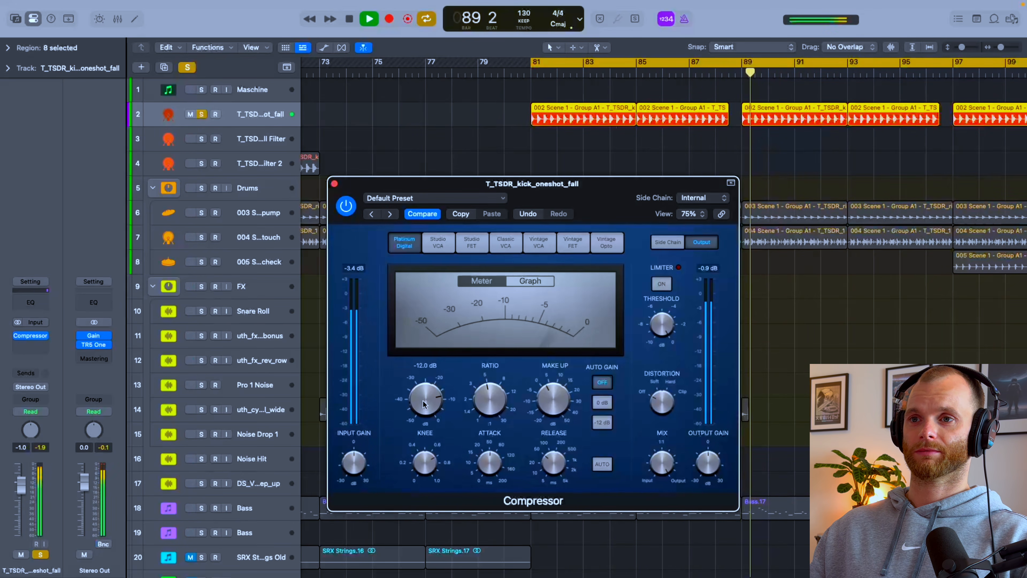
{"action": "left_click_drag", "start_coordinate": [424, 402], "coordinate": [422, 406]}
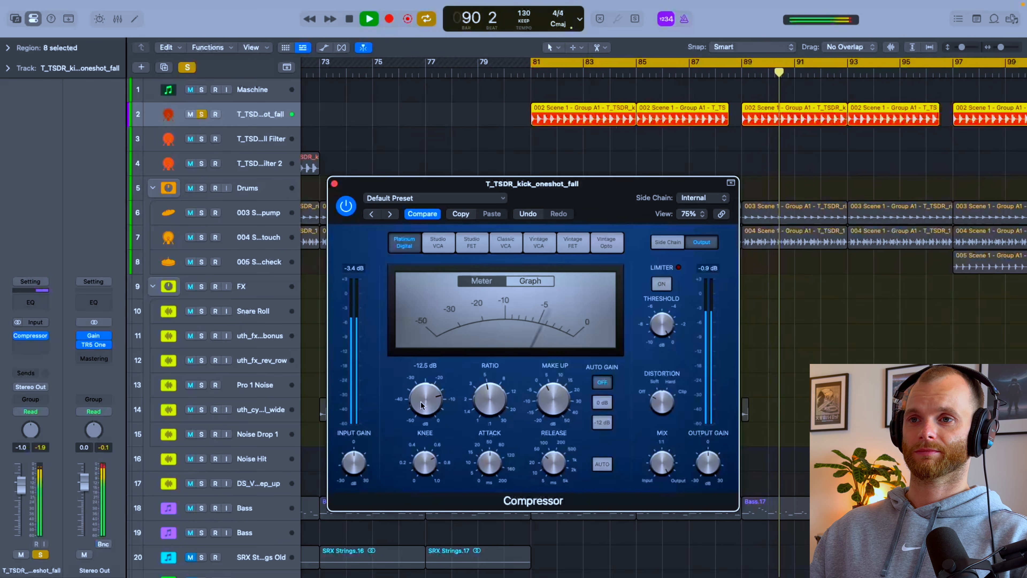
{"action": "left_click", "coordinate": [346, 206]}
{"action": "left_click", "coordinate": [346, 207]}
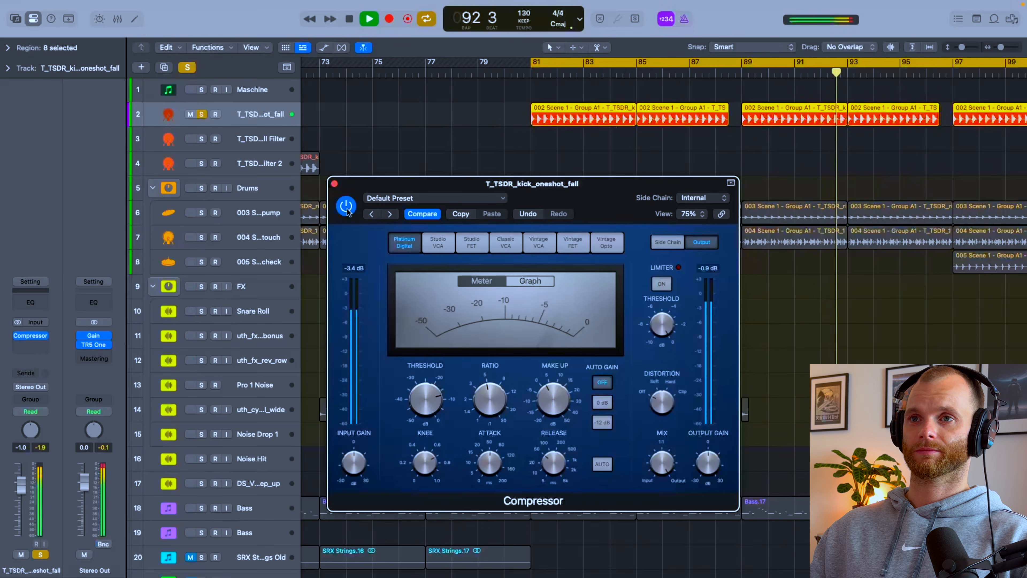
{"action": "key", "text": "space"}
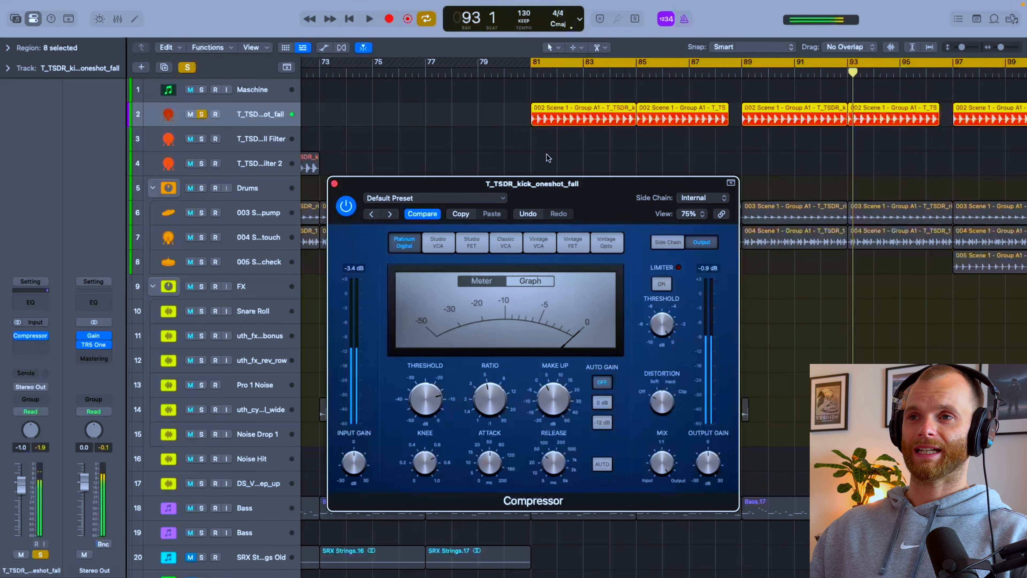
Step: Bounce the kick region at bar 81 in place to a new track named Kick Comp
{"action": "left_click", "coordinate": [326, 184]}
{"action": "left_click", "coordinate": [335, 184]}
{"action": "left_click", "coordinate": [617, 107]}
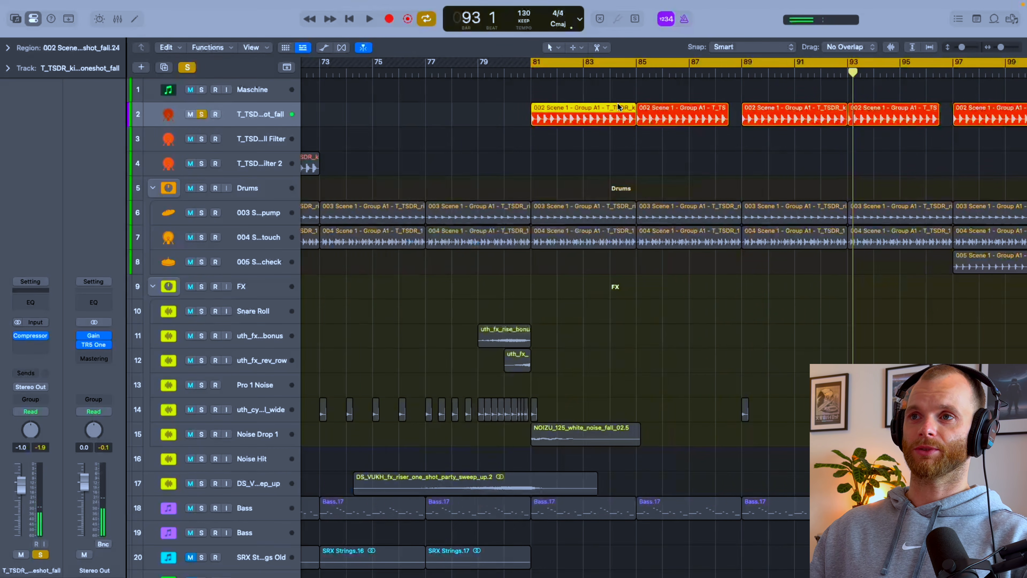
{"action": "key", "text": "ctrl+b"}
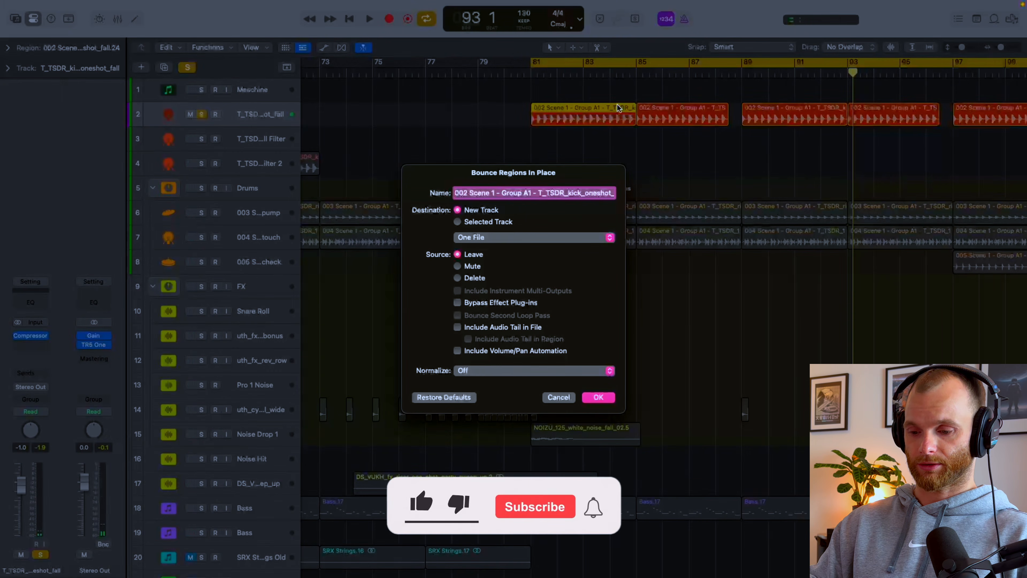
{"action": "type", "text": "Kick"}
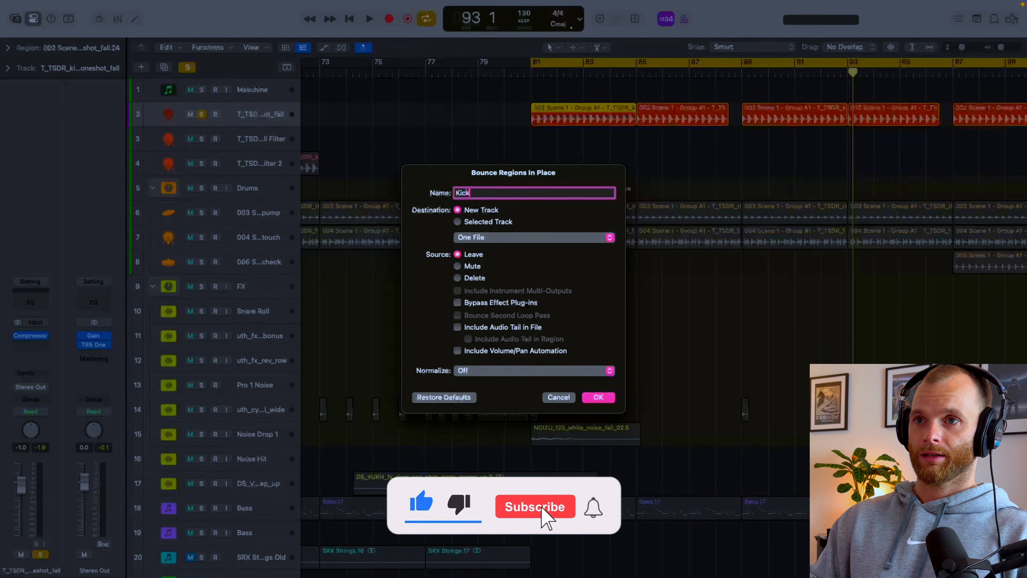
{"action": "type", "text": "Com"}
{"action": "key", "text": "Return"}
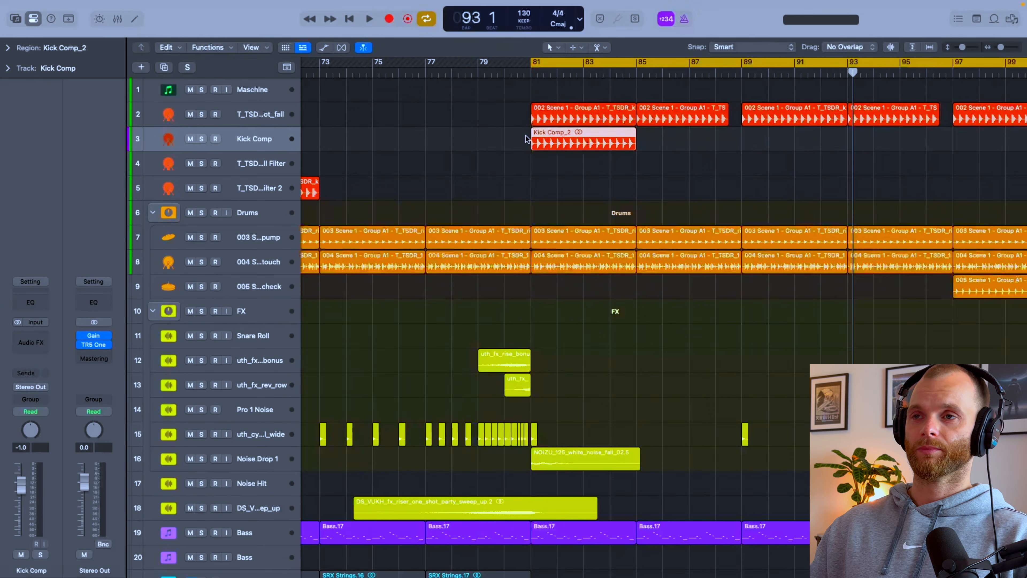
Step: Examine the waveforms of the original and bounced Kick Comp regions up close, comparing transients and tails around bar 81
{"action": "key", "text": "super+Down"}
{"action": "key", "text": "super+Down"}
{"action": "key", "text": "super+Down"}
{"action": "key", "text": "super+Down"}
{"action": "scroll", "coordinate": [526, 136], "scroll_direction": "up", "scroll_amount": 4}
{"action": "scroll", "coordinate": [526, 136], "scroll_direction": "up", "scroll_amount": 10}
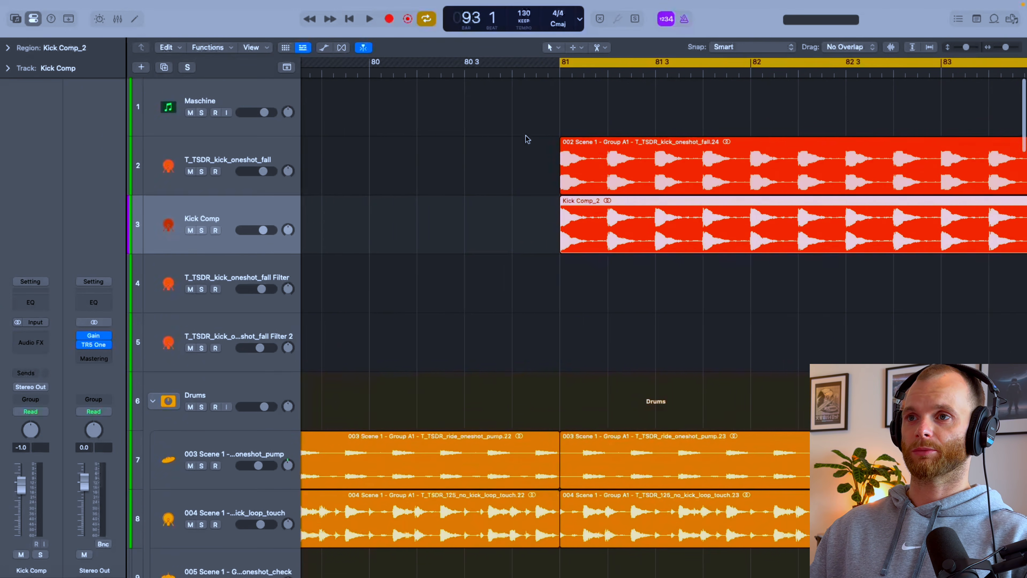
{"action": "scroll", "coordinate": [526, 136], "scroll_direction": "right", "scroll_amount": 12}
{"action": "scroll", "coordinate": [485, 201], "scroll_direction": "left", "scroll_amount": 3}
{"action": "key", "text": "super+Up"}
{"action": "scroll", "coordinate": [489, 198], "scroll_direction": "up", "scroll_amount": 5}
{"action": "scroll", "coordinate": [490, 202], "scroll_direction": "down", "scroll_amount": 10}
{"action": "key", "text": "super+Down"}
{"action": "key", "text": "super+Down"}
{"action": "key", "text": "super+Down"}
{"action": "key", "text": "super+Down"}
{"action": "scroll", "coordinate": [488, 215], "scroll_direction": "up", "scroll_amount": 5}
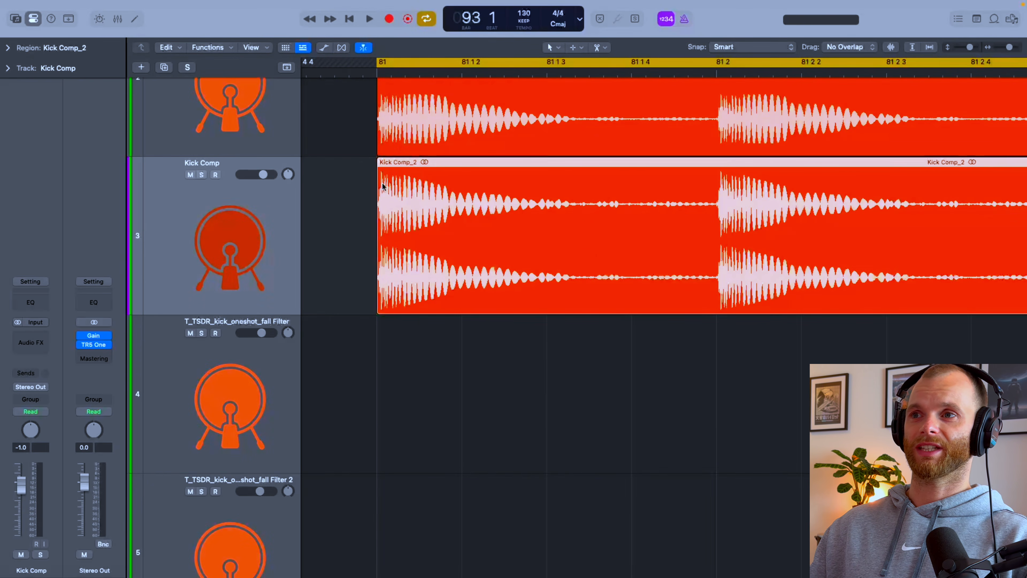
{"action": "scroll", "coordinate": [624, 194], "scroll_direction": "right", "scroll_amount": 3}
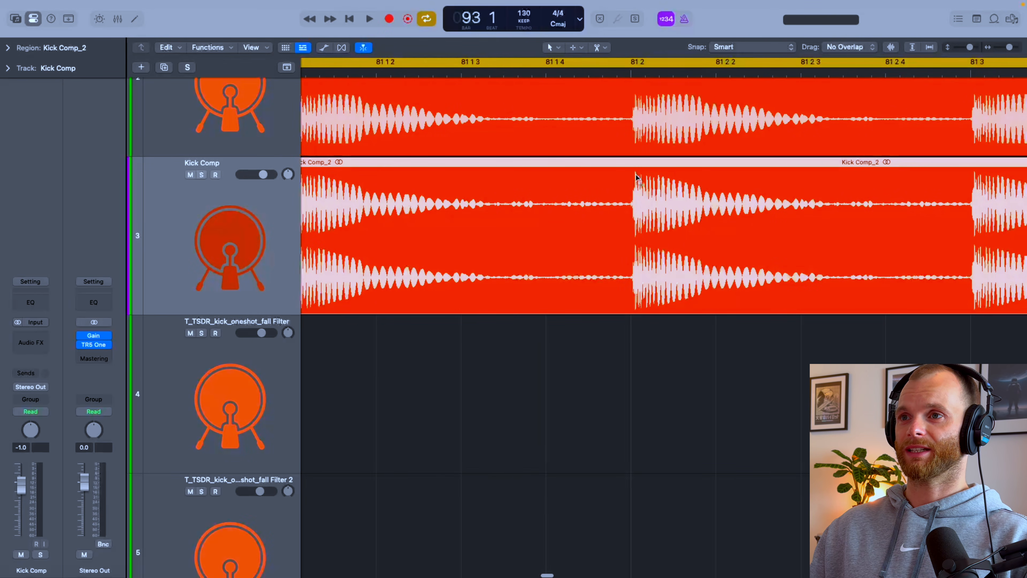
{"action": "scroll", "coordinate": [636, 178], "scroll_direction": "up", "scroll_amount": 3}
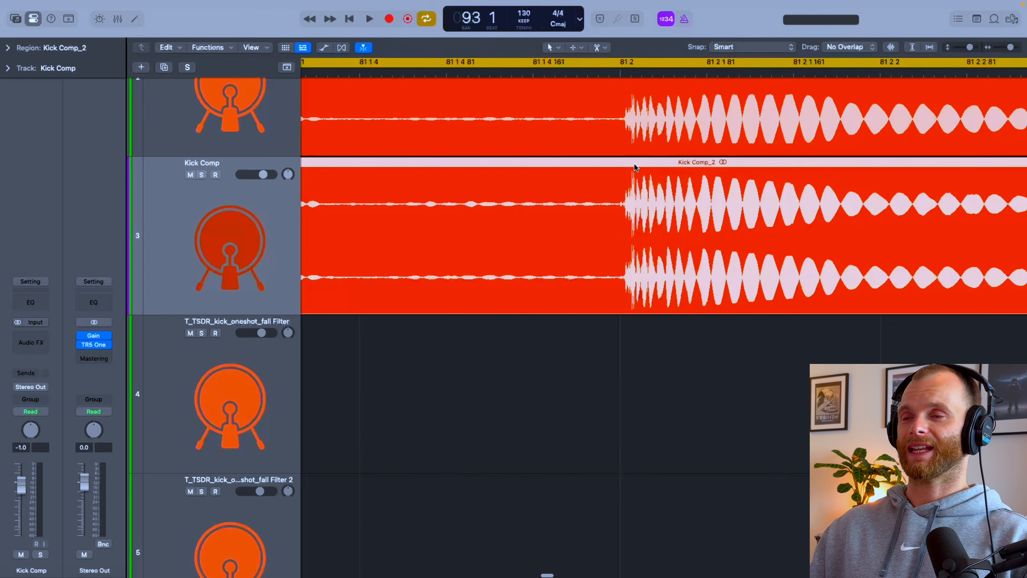
{"action": "scroll", "coordinate": [634, 164], "scroll_direction": "down", "scroll_amount": 5}
{"action": "scroll", "coordinate": [634, 164], "scroll_direction": "up", "scroll_amount": 4}
{"action": "scroll", "coordinate": [636, 168], "scroll_direction": "down", "scroll_amount": 5}
{"action": "scroll", "coordinate": [634, 170], "scroll_direction": "down", "scroll_amount": 5}
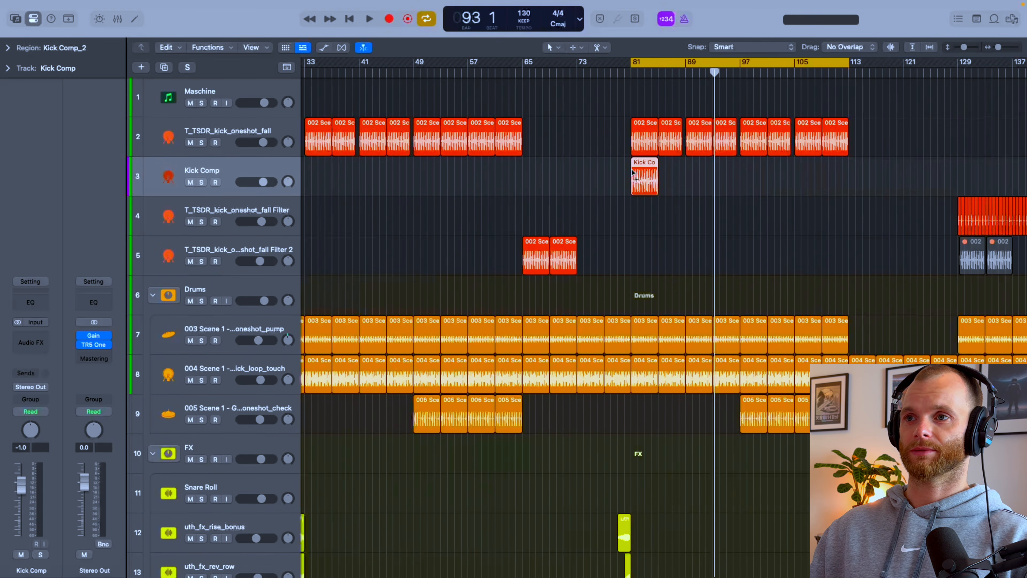
Step: Delete the bounced Kick Comp region and its track
{"action": "key", "text": "Delete"}
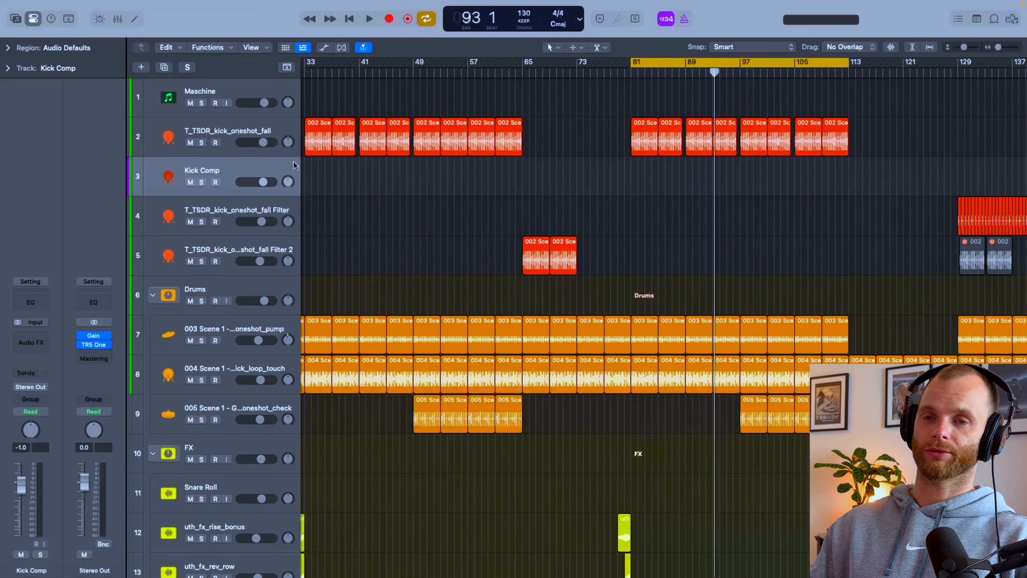
{"action": "key", "text": "Delete"}
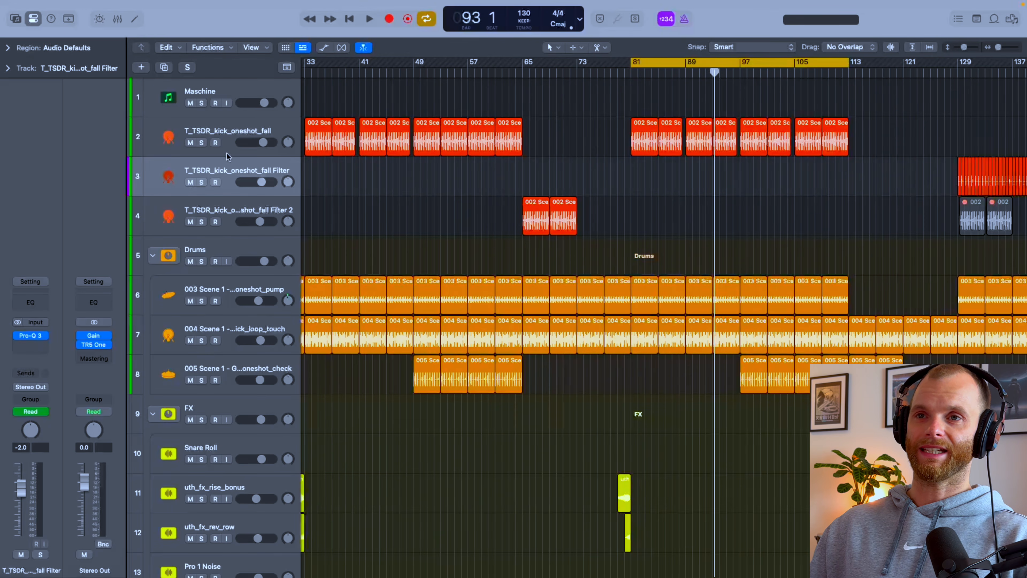
Step: Remove the Compressor from the T_TSDR_kick_oneshot_fall track
{"action": "left_click", "coordinate": [170, 126]}
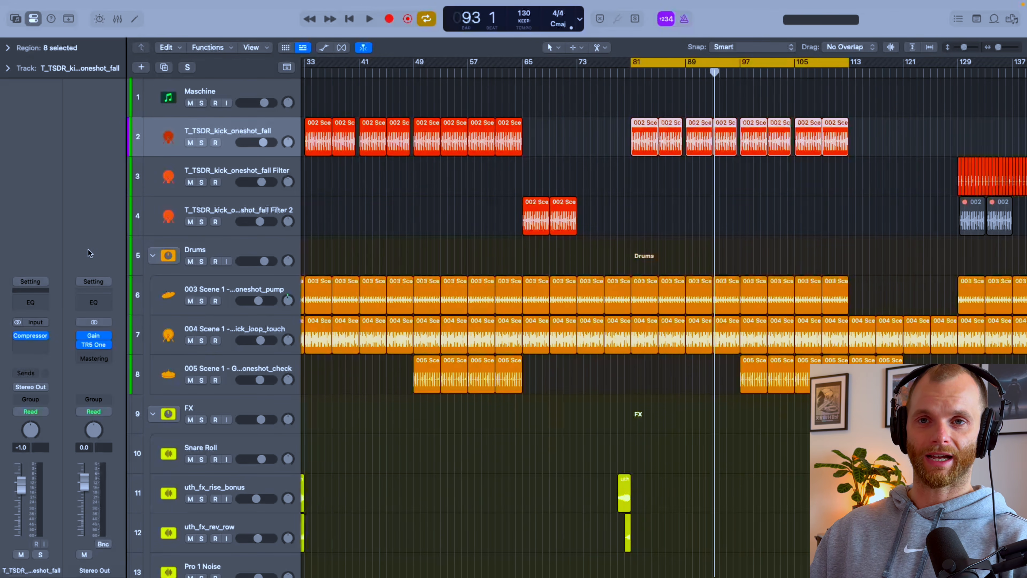
{"action": "left_click", "coordinate": [44, 336]}
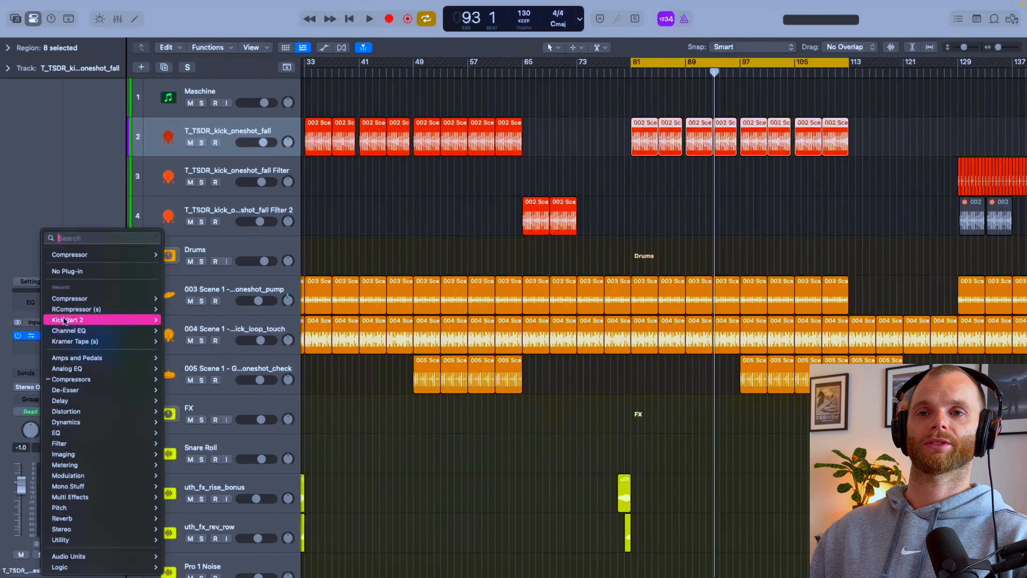
{"action": "left_click", "coordinate": [68, 273]}
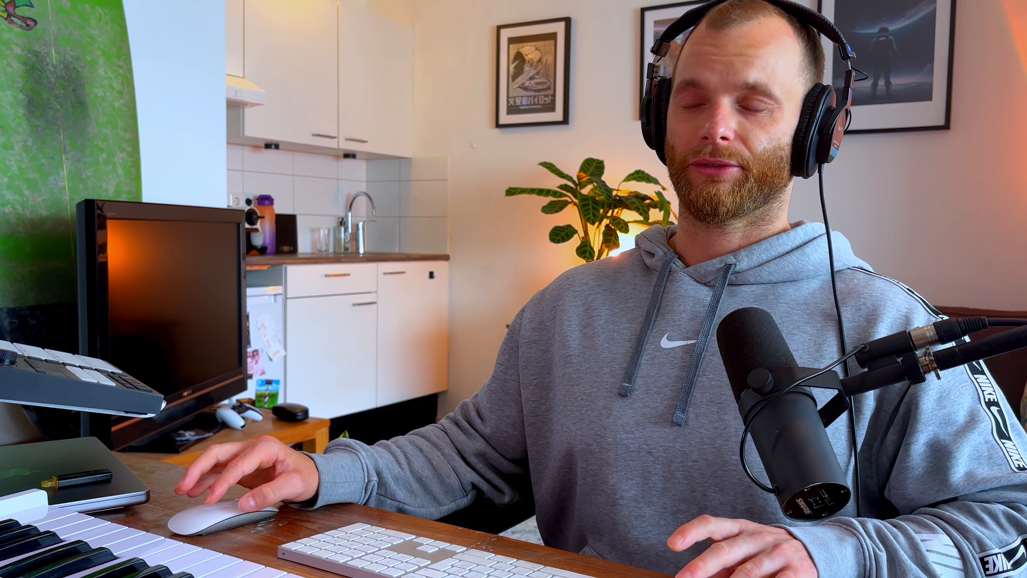
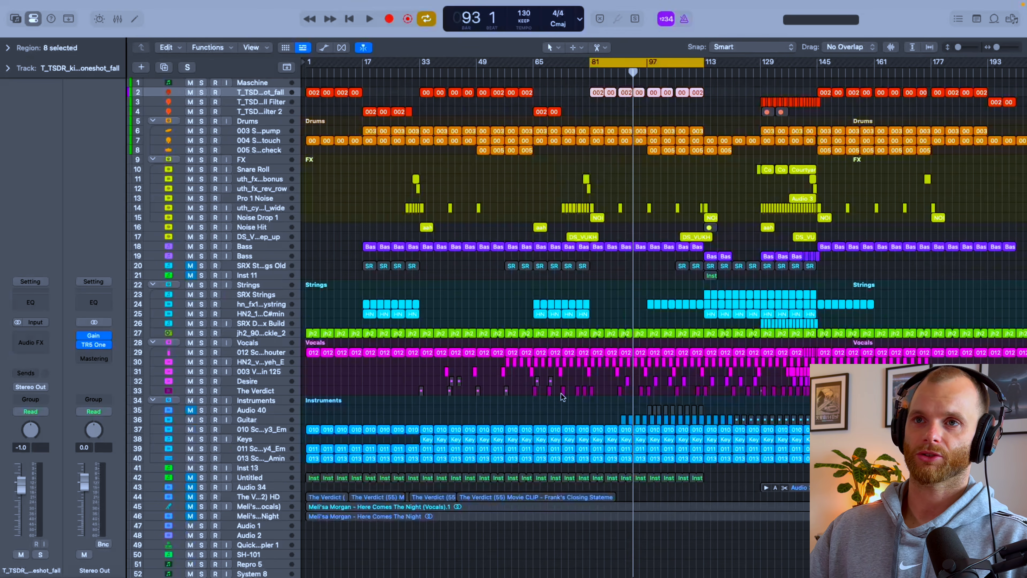
Step: Insert a Compressor with the default preset on the T_TSDR_kick_oneshot_fall track
{"action": "scroll", "coordinate": [572, 382], "scroll_direction": "up", "scroll_amount": 5}
{"action": "scroll", "coordinate": [572, 382], "scroll_direction": "up", "scroll_amount": 8}
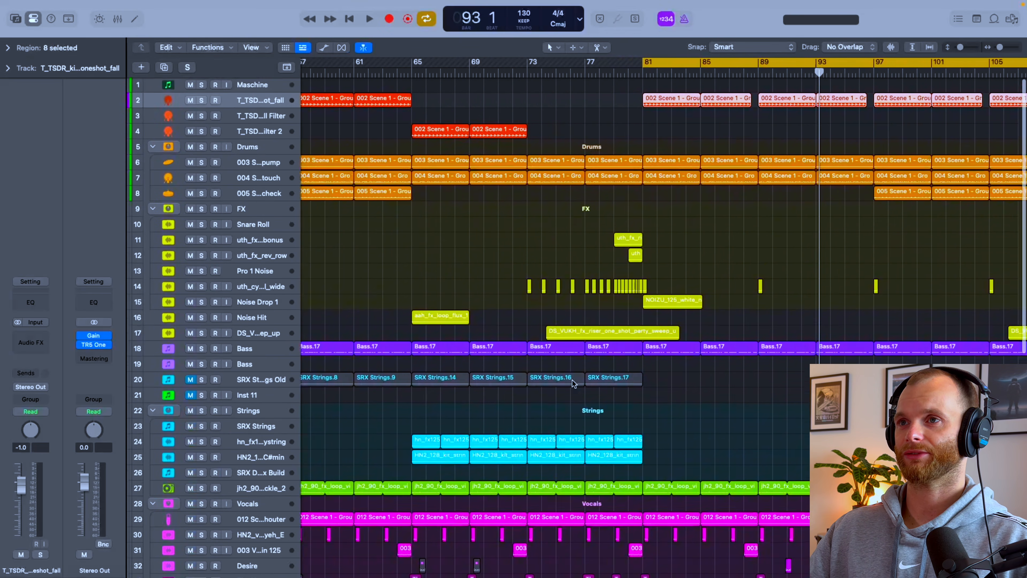
{"action": "scroll", "coordinate": [573, 382], "scroll_direction": "down", "scroll_amount": 2}
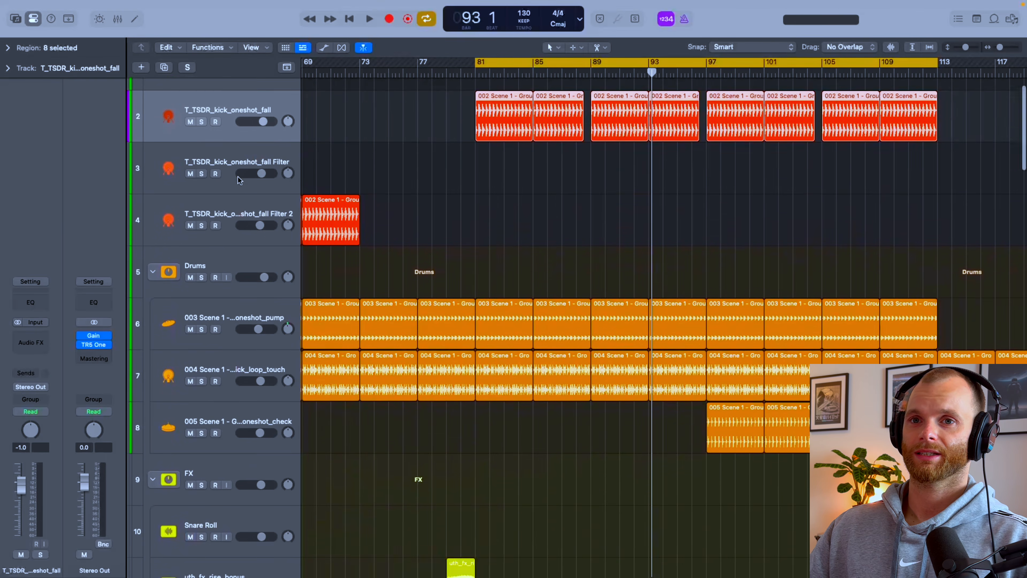
{"action": "left_click", "coordinate": [43, 290]}
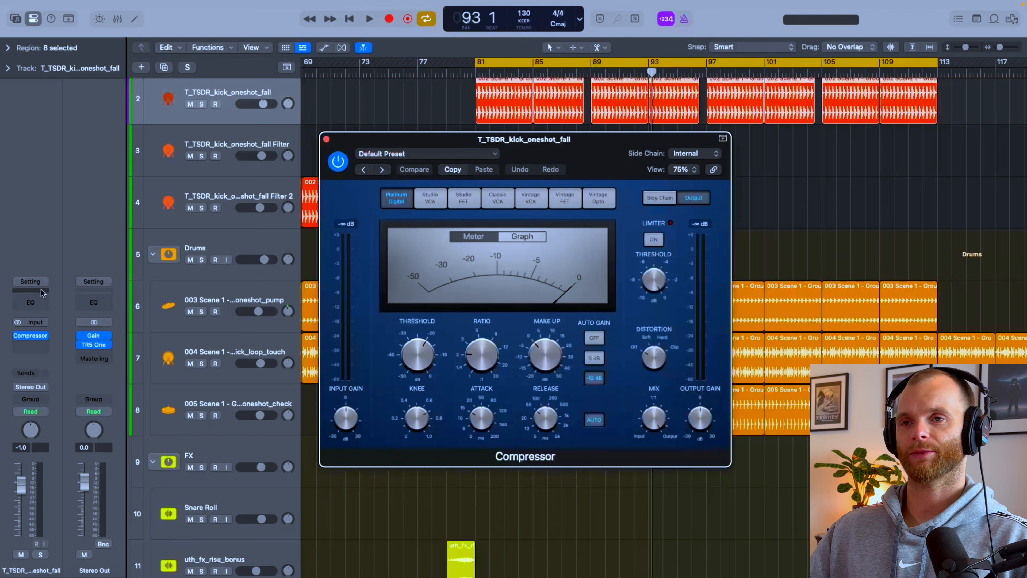
{"action": "left_click_drag", "start_coordinate": [594, 169], "coordinate": [607, 163]}
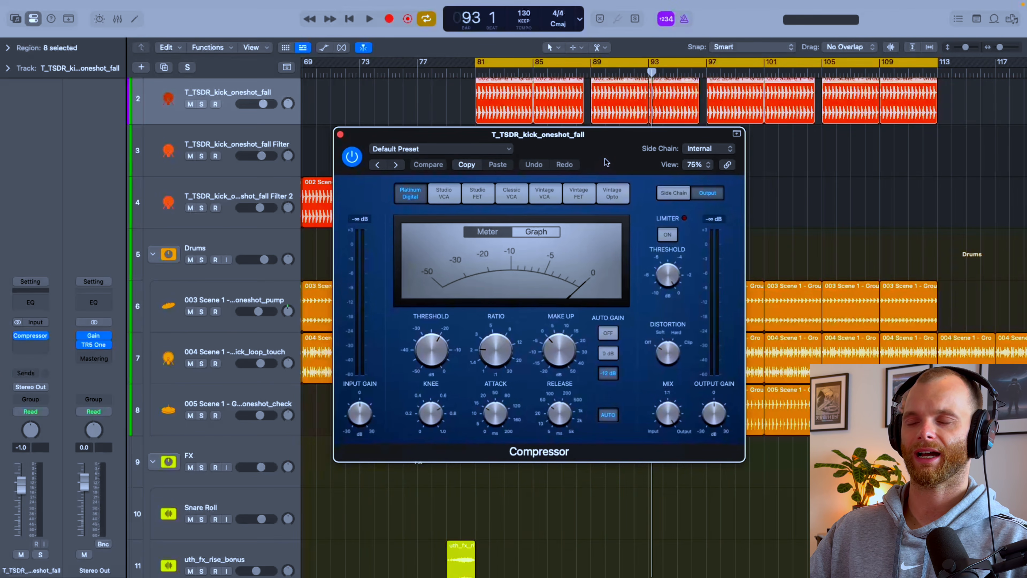
Step: Set the Compressor ratio to 4.1:1 and turn off both auto gain and auto release
{"action": "left_click_drag", "start_coordinate": [490, 358], "coordinate": [498, 354]}
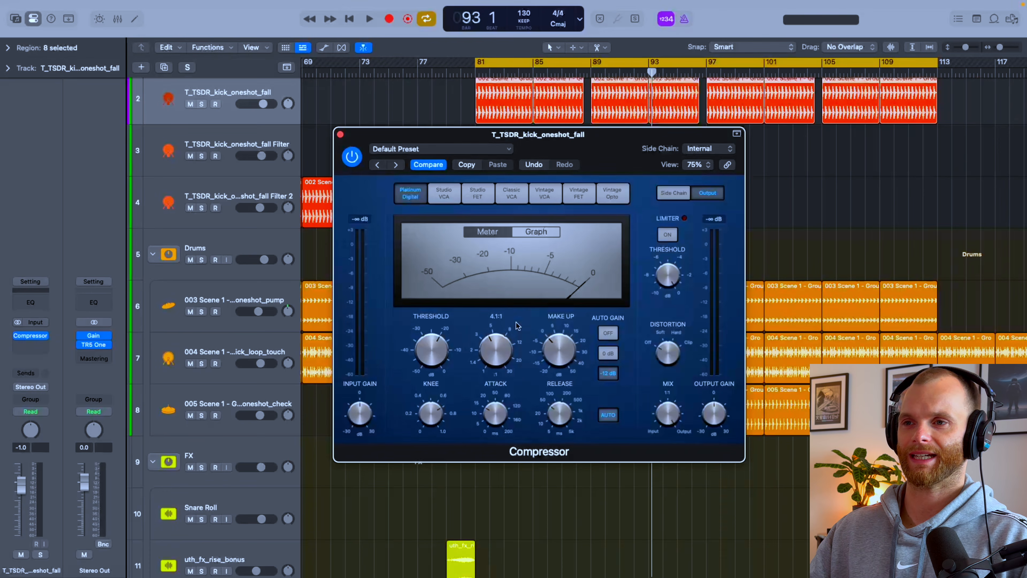
{"action": "left_click", "coordinate": [610, 335]}
{"action": "left_click", "coordinate": [608, 414]}
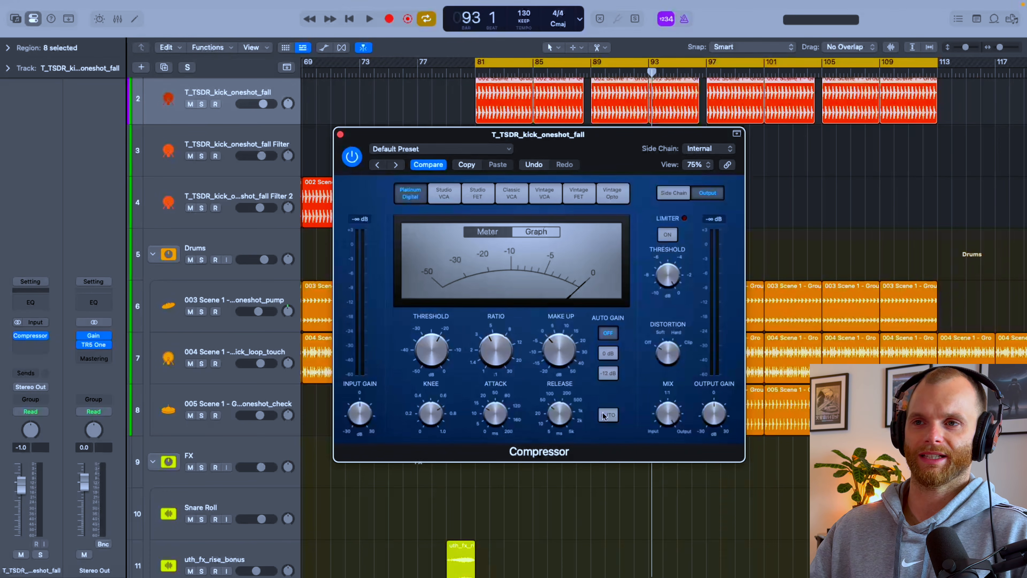
Step: Play the kick soloed while setting the Compressor threshold to -15.5 dB and adjusting the attack and release times
{"action": "key", "text": "s"}
{"action": "key", "text": "space"}
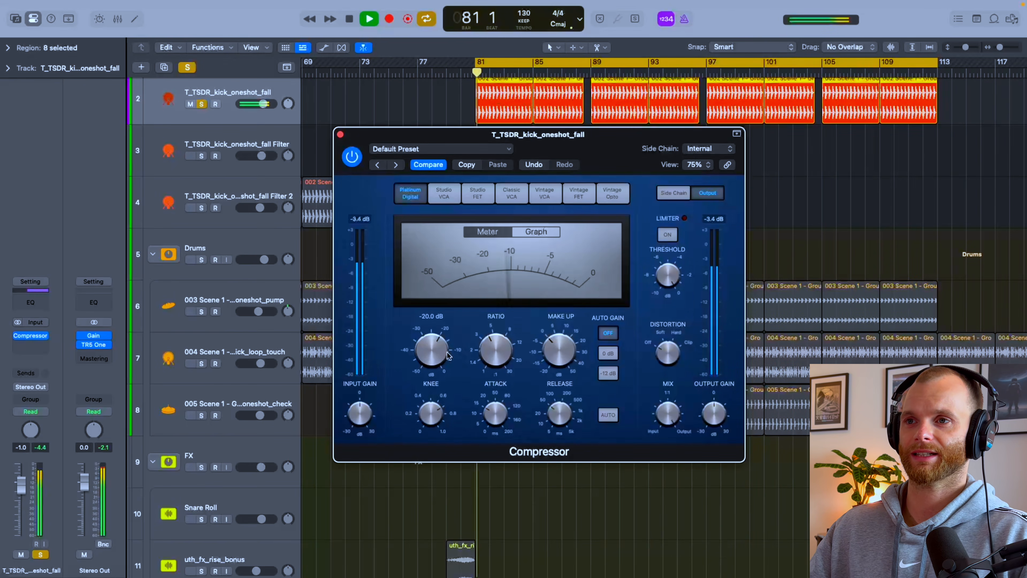
{"action": "left_click_drag", "start_coordinate": [446, 339], "coordinate": [447, 341]}
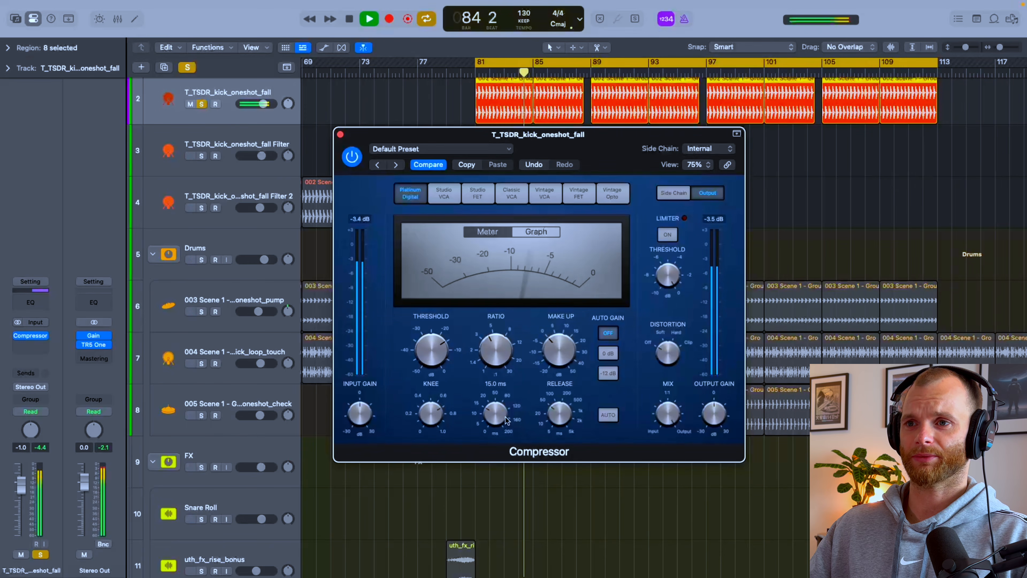
{"action": "left_click_drag", "start_coordinate": [508, 404], "coordinate": [512, 401]}
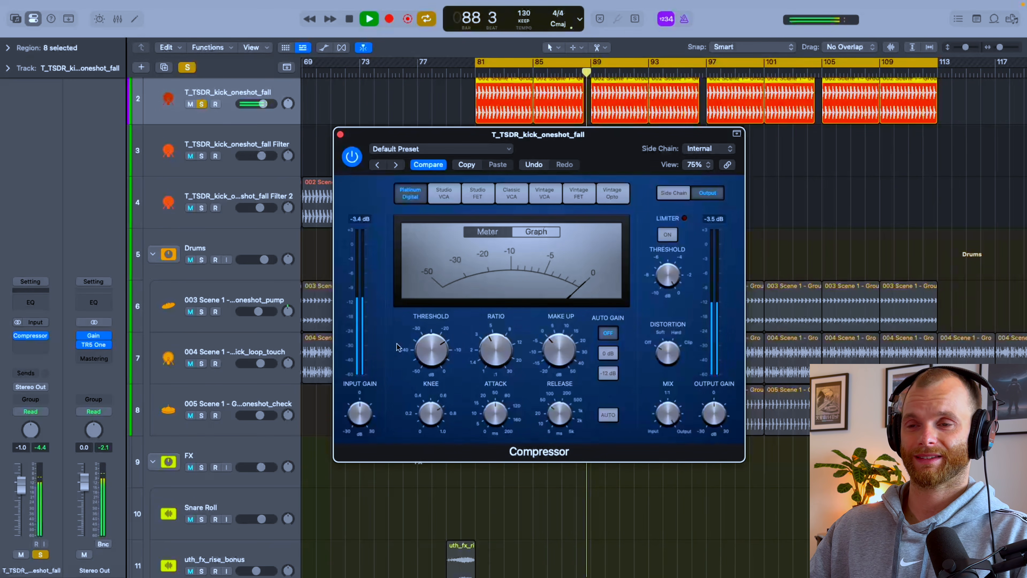
{"action": "left_click_drag", "start_coordinate": [563, 417], "coordinate": [561, 420]}
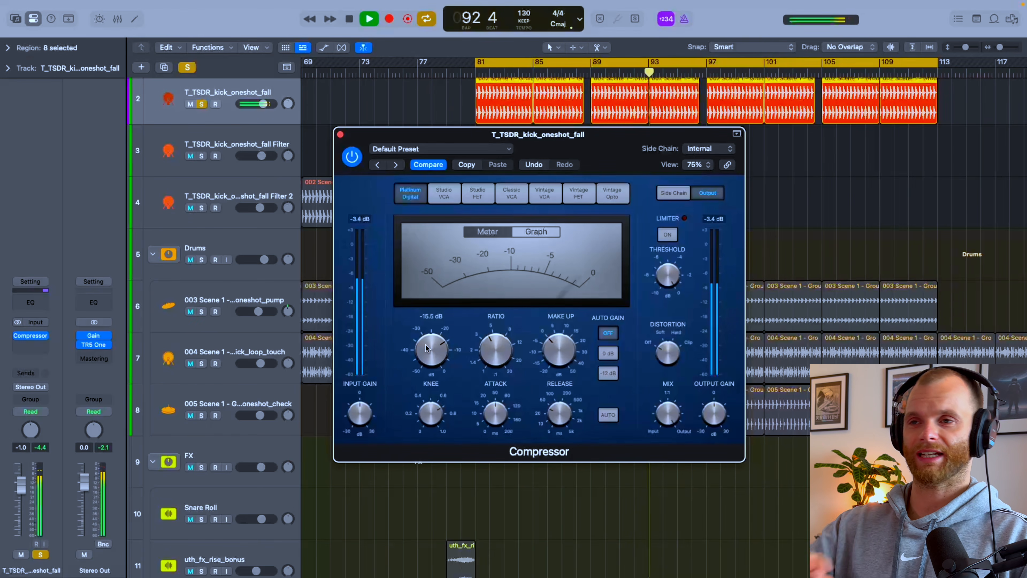
{"action": "key", "text": "space"}
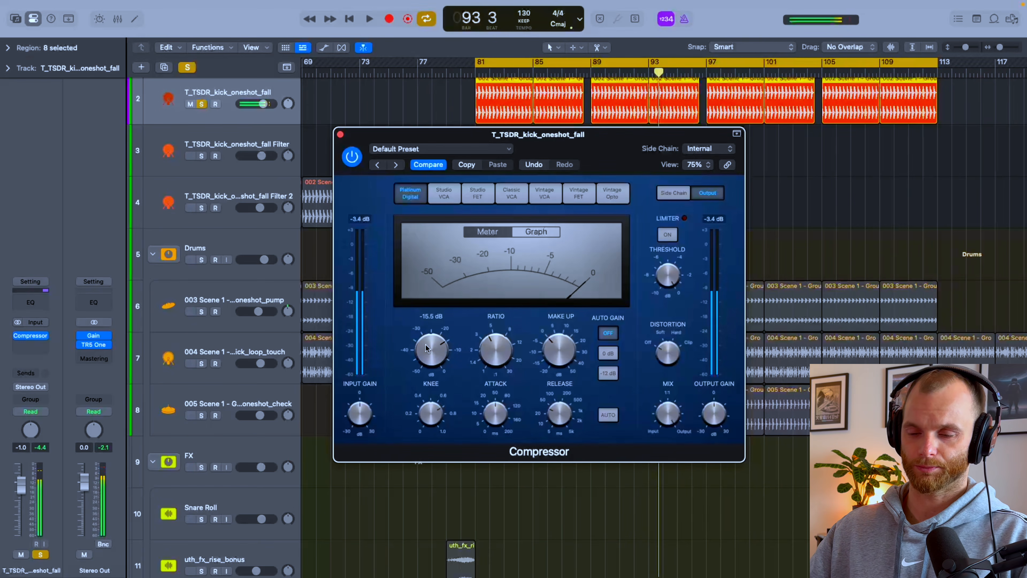
Step: Close the Compressor window, unsolo the kick and listen to it in the full mix from bar 81
{"action": "key", "text": "super+w"}
{"action": "key", "text": "s"}
{"action": "key", "text": "space"}
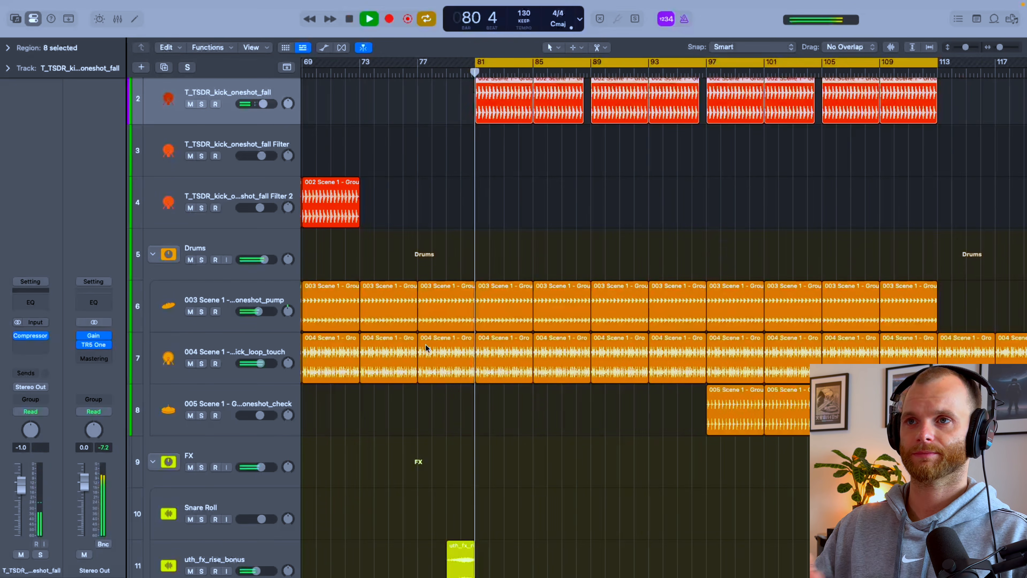
{"action": "scroll", "coordinate": [678, 210], "scroll_direction": "up", "scroll_amount": 3}
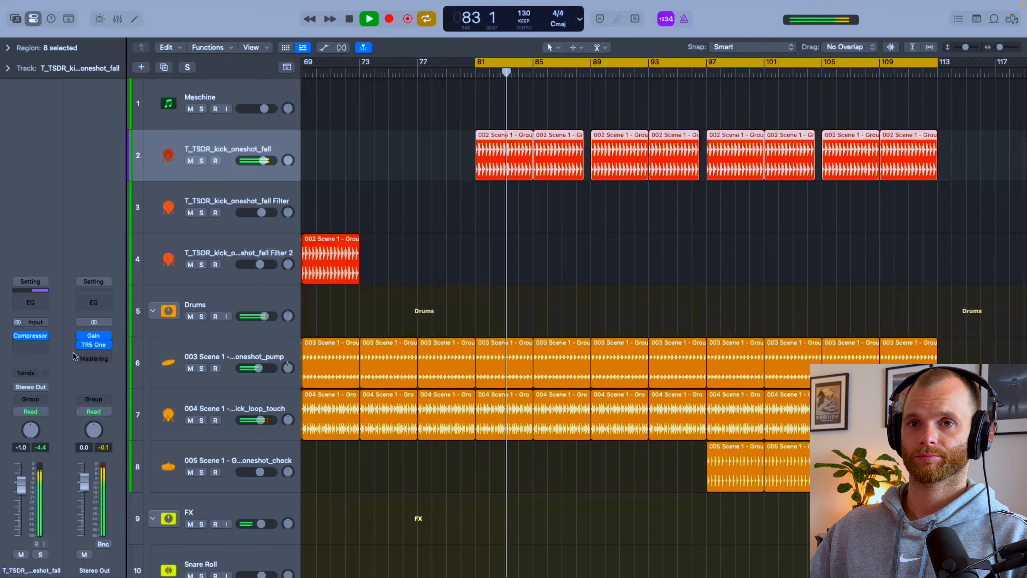
{"action": "key", "text": "space"}
Step: Bounce the kick region at bar 81 in place to a new track named Kick Overcomp
{"action": "left_click", "coordinate": [493, 176]}
{"action": "key", "text": "ctrl+b"}
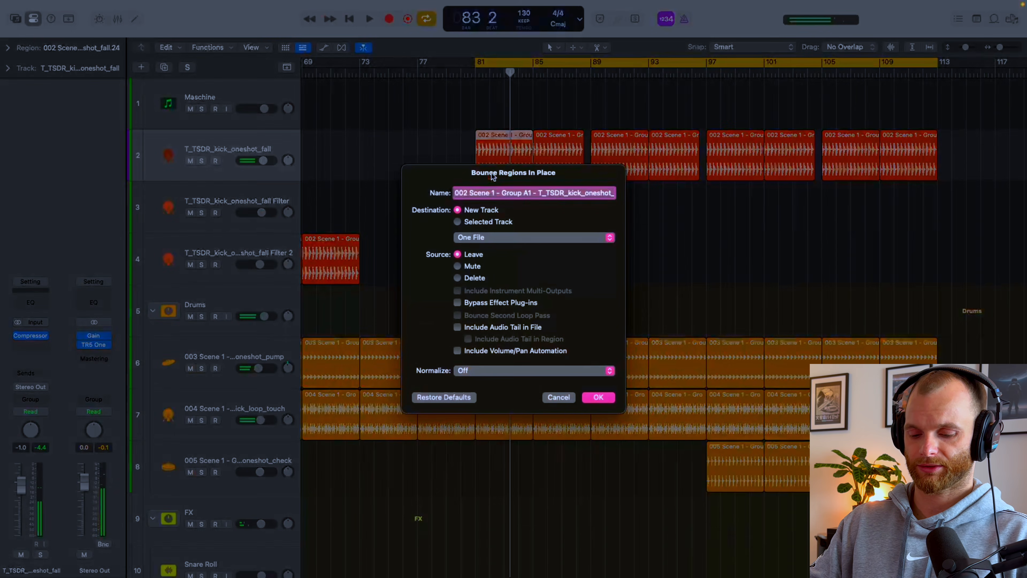
{"action": "type", "text": "Kick Overcomp"}
{"action": "key", "text": "Return"}
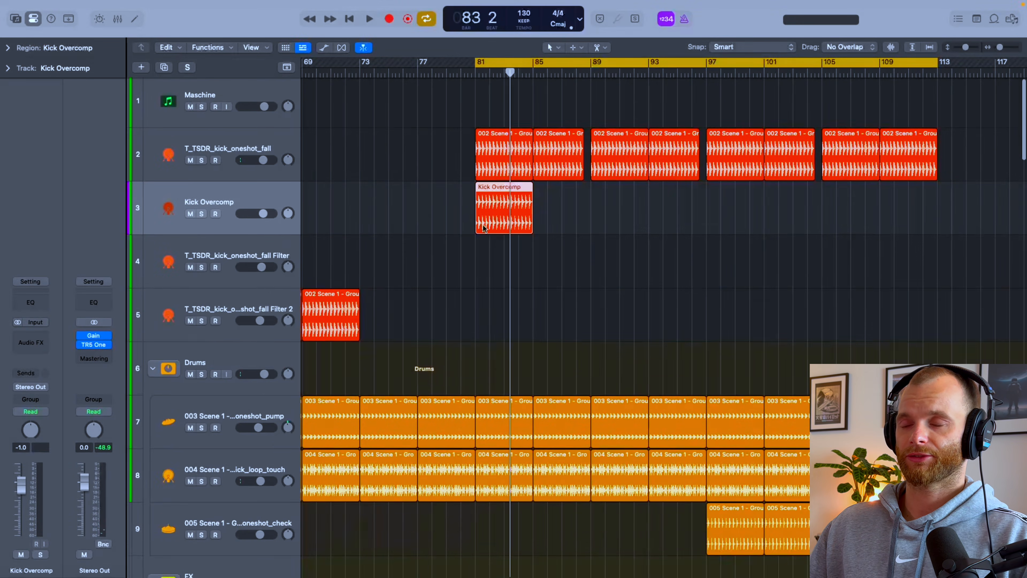
Step: Examine the original and Kick Overcomp waveforms up close around bars 81 and 82, comparing transients and tails
{"action": "key", "text": "z"}
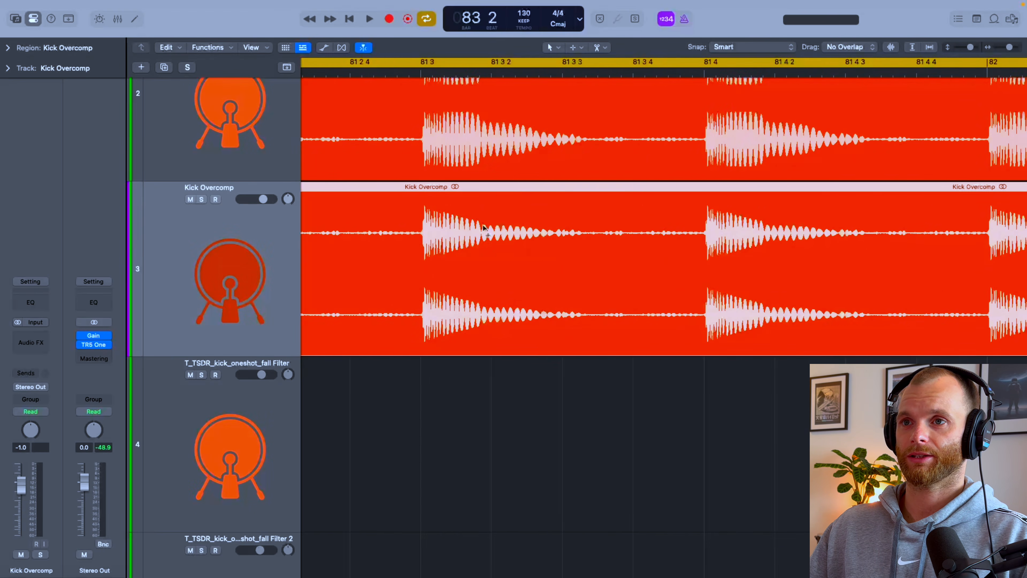
{"action": "scroll", "coordinate": [484, 229], "scroll_direction": "down", "scroll_amount": 5}
{"action": "scroll", "coordinate": [483, 228], "scroll_direction": "left", "scroll_amount": 4}
{"action": "scroll", "coordinate": [483, 228], "scroll_direction": "left", "scroll_amount": 3}
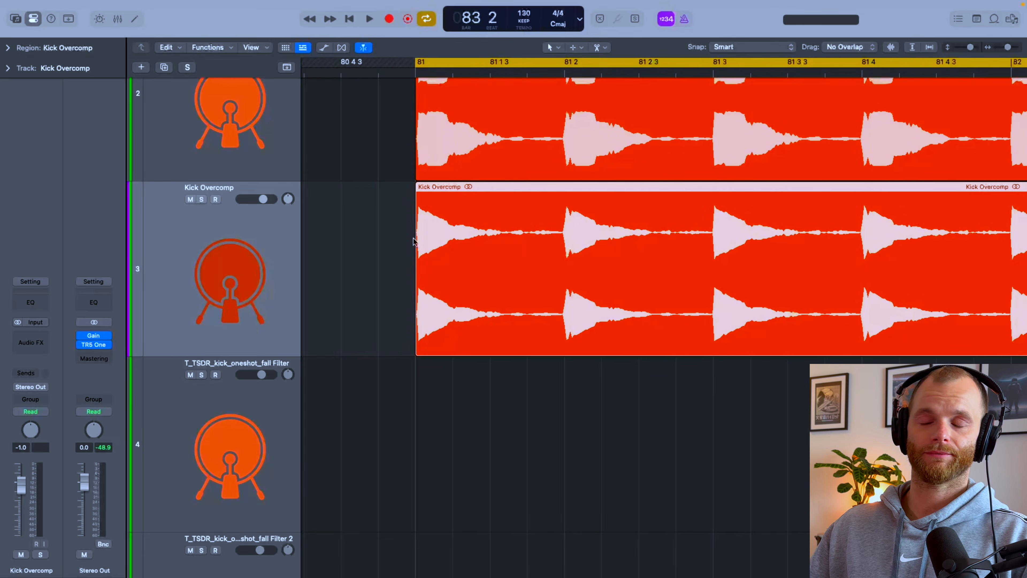
{"action": "scroll", "coordinate": [413, 238], "scroll_direction": "right", "scroll_amount": 1}
{"action": "scroll", "coordinate": [853, 244], "scroll_direction": "right", "scroll_amount": 5}
{"action": "scroll", "coordinate": [854, 245], "scroll_direction": "down", "scroll_amount": 3}
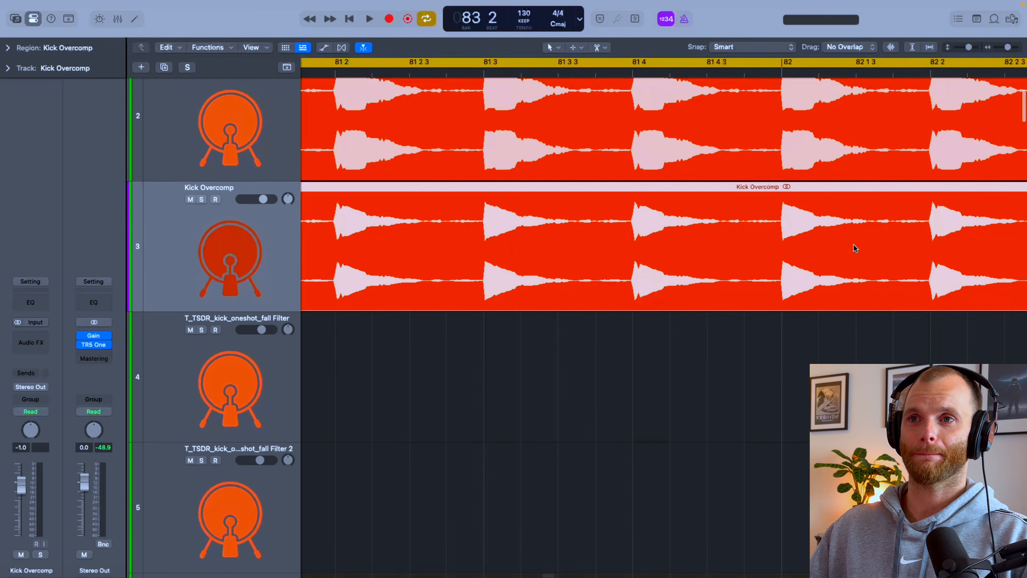
{"action": "scroll", "coordinate": [854, 244], "scroll_direction": "down", "scroll_amount": 1}
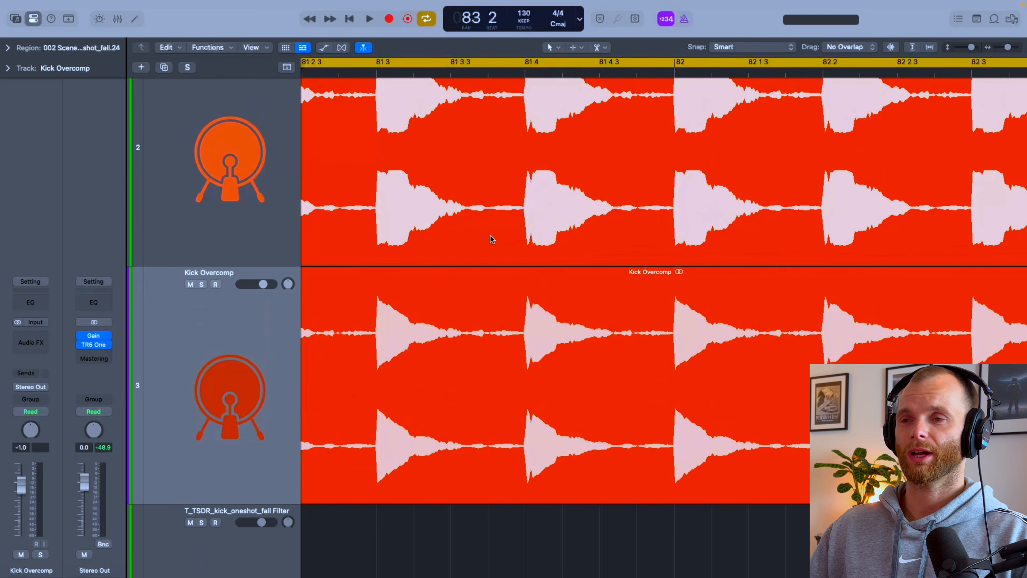
{"action": "scroll", "coordinate": [492, 240], "scroll_direction": "up", "scroll_amount": 2}
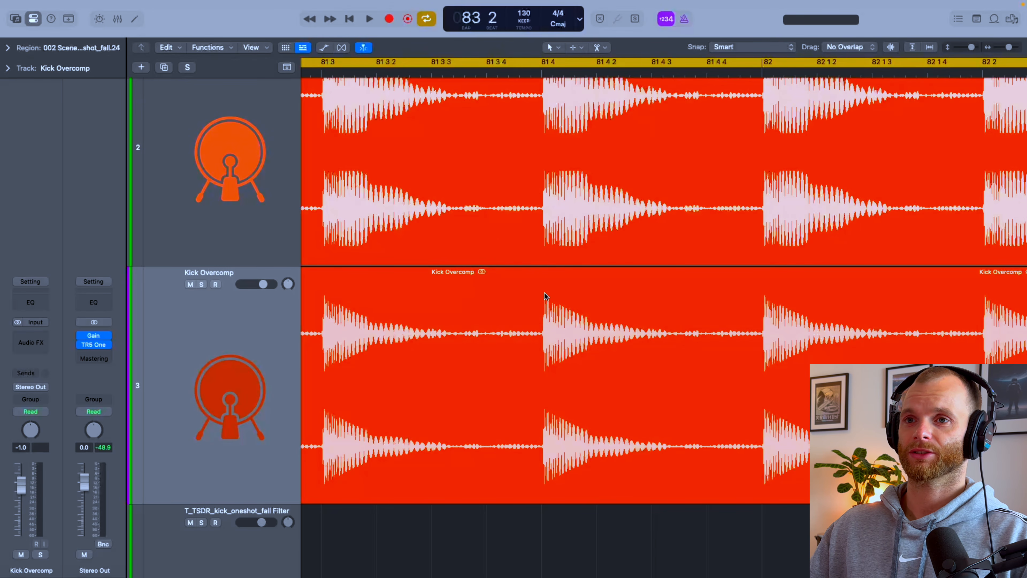
{"action": "scroll", "coordinate": [544, 292], "scroll_direction": "down", "scroll_amount": 4}
Step: Bypass the Compressor on the original kick track and play that track soloed from bar 81
{"action": "left_click", "coordinate": [228, 130]}
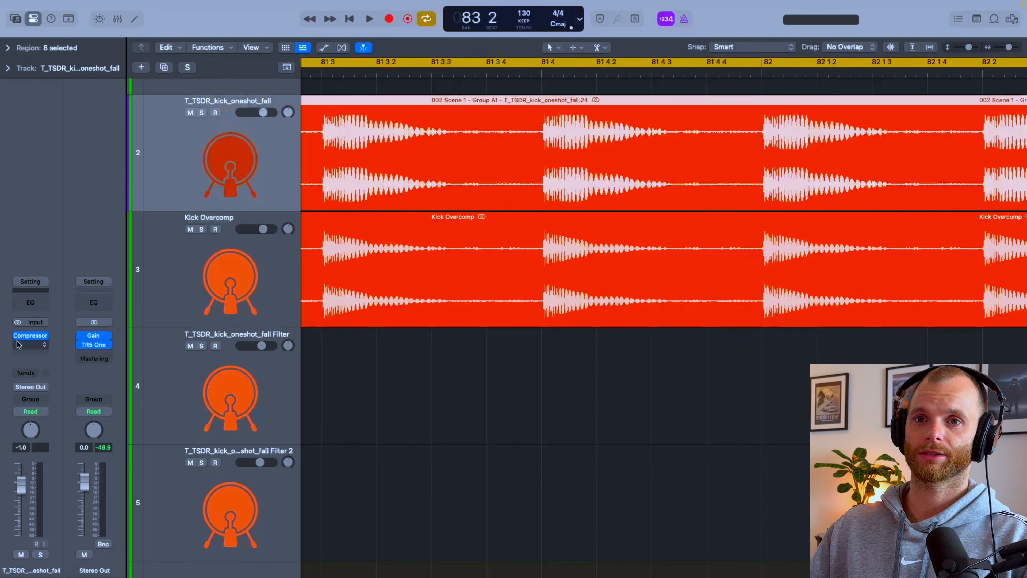
{"action": "key", "text": "s"}
{"action": "key", "text": "space"}
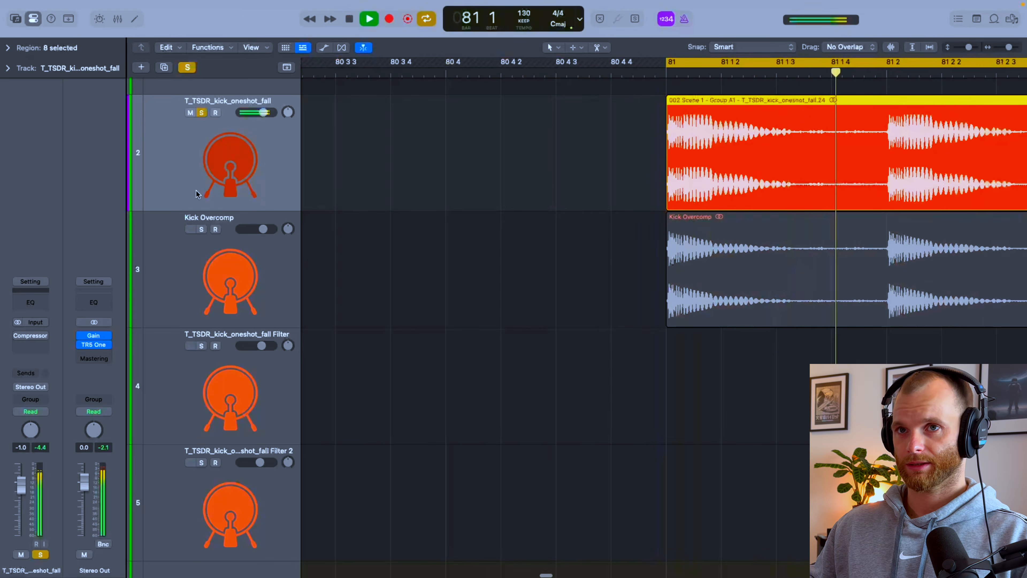
{"action": "key", "text": "super+Left"}
{"action": "key", "text": "super+Left"}
{"action": "key", "text": "super+Left"}
{"action": "key", "text": "super+Left"}
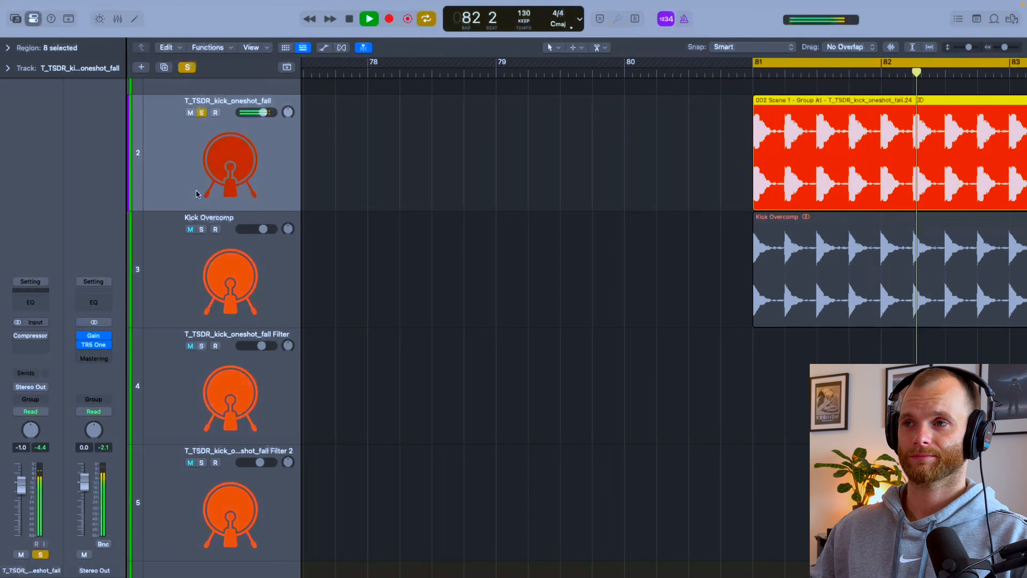
Step: Compare Kick Overcomp with the original kick by ear, switching the solo between the two tracks during playback
{"action": "key", "text": "Down"}
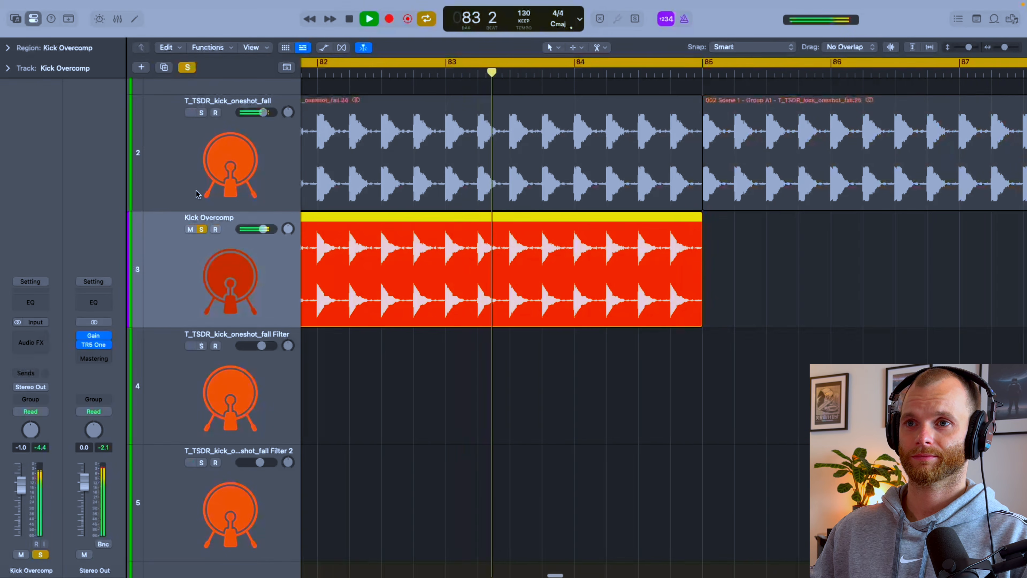
{"action": "key", "text": "space"}
{"action": "scroll", "coordinate": [499, 220], "scroll_direction": "down", "scroll_amount": 5}
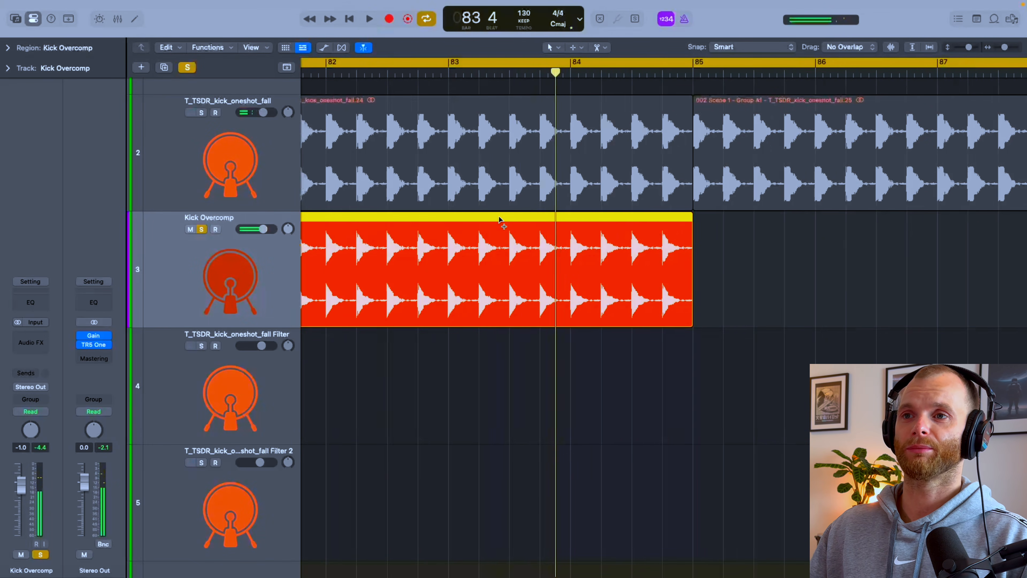
{"action": "scroll", "coordinate": [499, 220], "scroll_direction": "left", "scroll_amount": 2}
{"action": "key", "text": "space"}
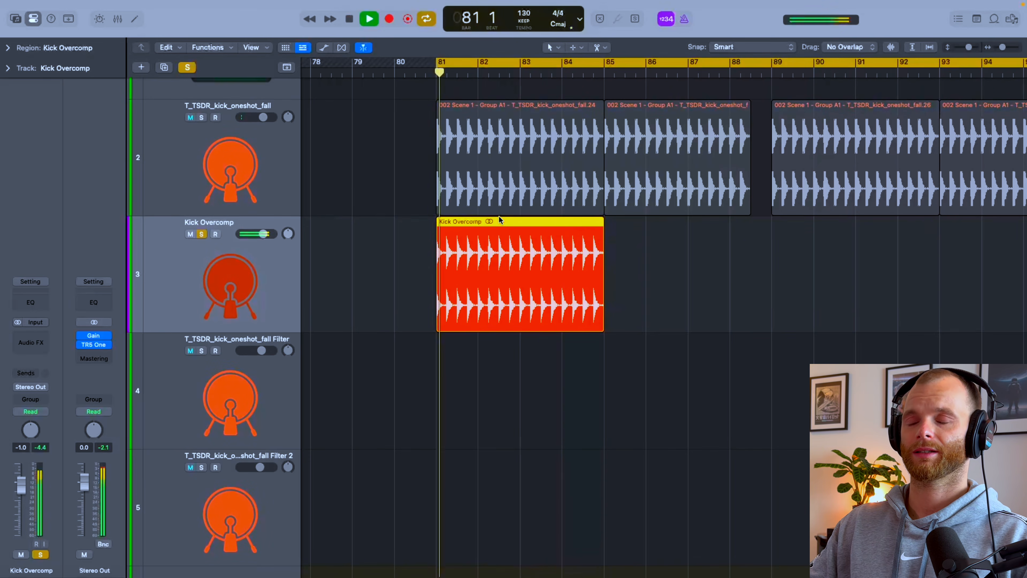
{"action": "key", "text": "s"}
{"action": "key", "text": "Up"}
{"action": "key", "text": "s"}
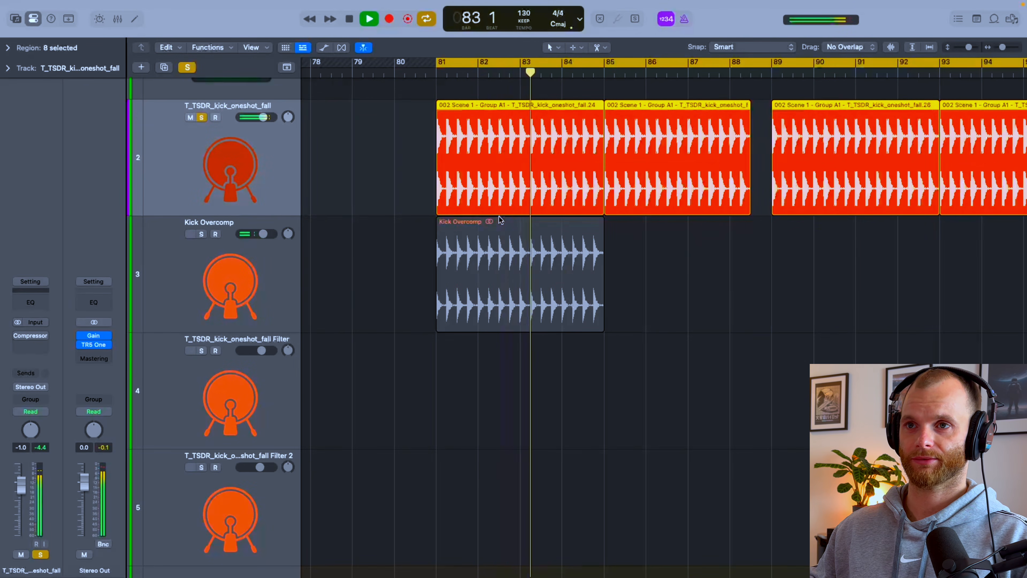
{"action": "key", "text": "s"}
{"action": "key", "text": "Down"}
{"action": "key", "text": "s"}
{"action": "key", "text": "space"}
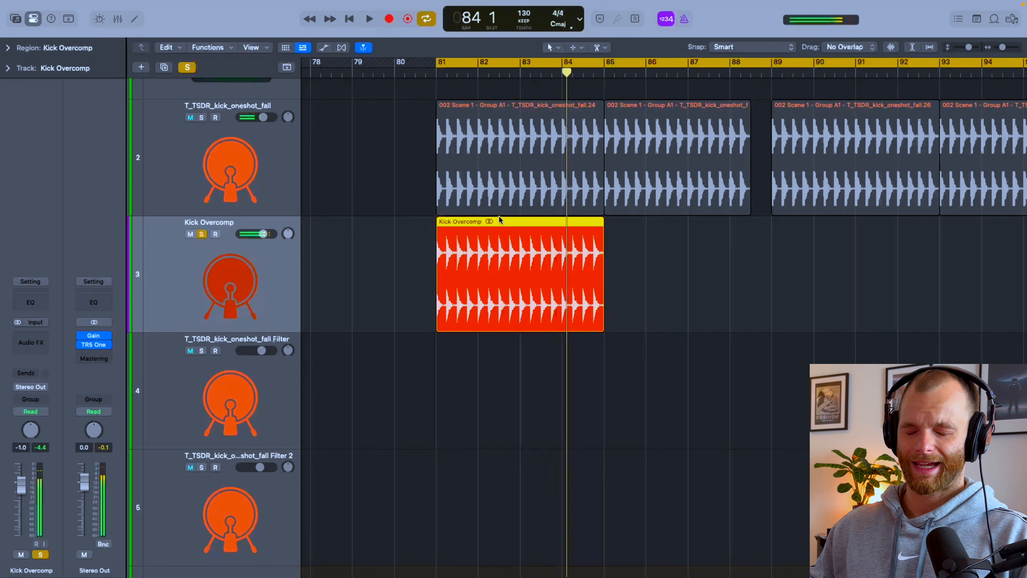
Step: Turn off solo and mute the Kick Overcomp track
{"action": "key", "text": "s"}
{"action": "key", "text": "super+Up"}
{"action": "key", "text": "super+Up"}
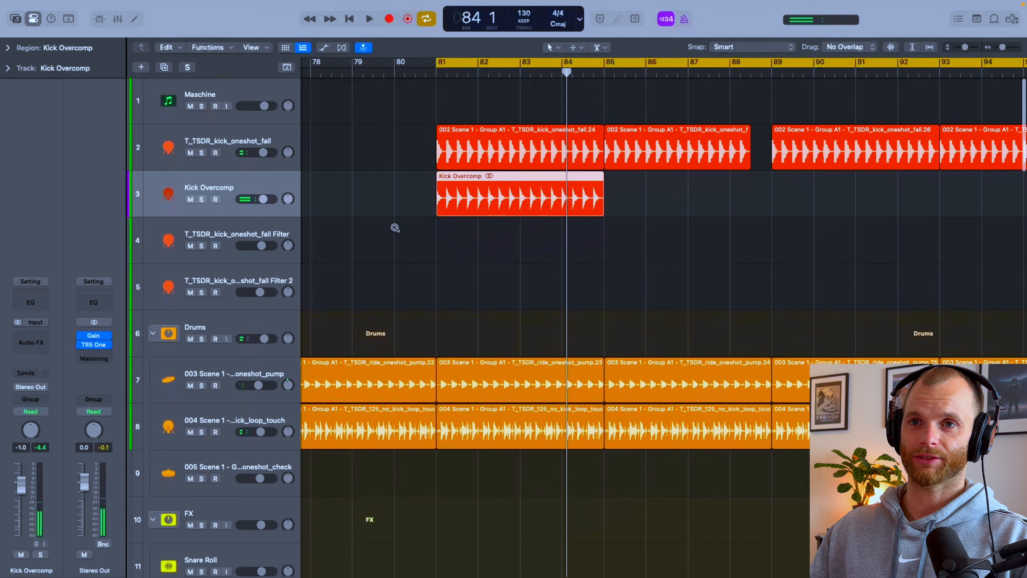
{"action": "left_click", "coordinate": [196, 190]}
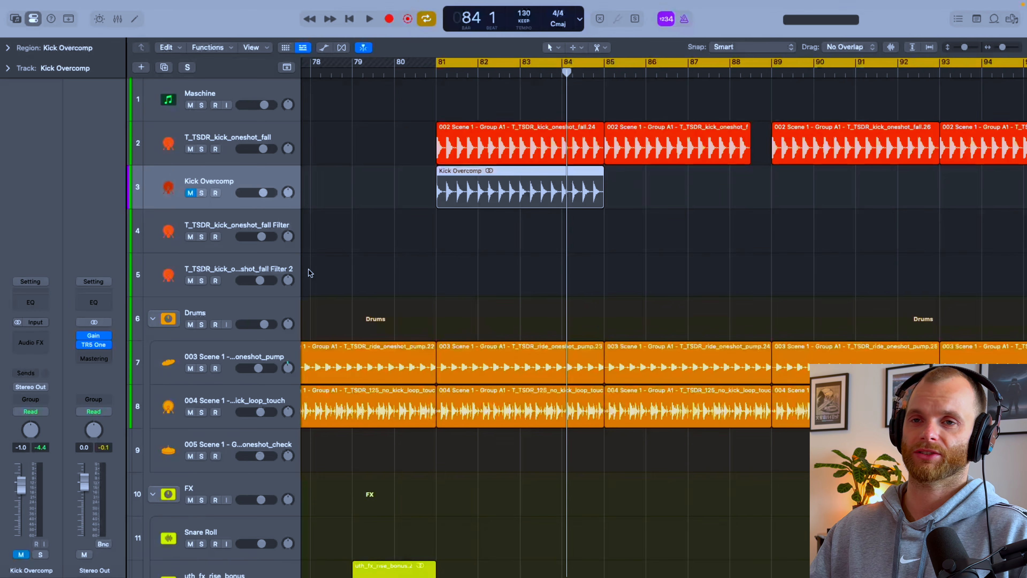
Step: Delete the bounced Kick Overcomp region and its track
{"action": "left_click", "coordinate": [385, 239], "text": "ctrl+alt"}
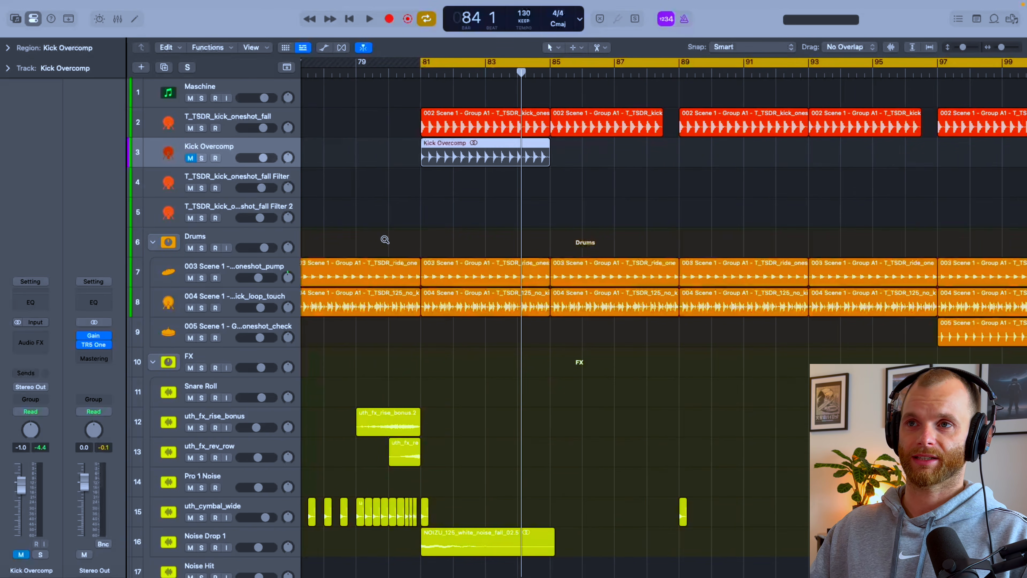
{"action": "scroll", "coordinate": [385, 242], "scroll_direction": "down", "scroll_amount": 2}
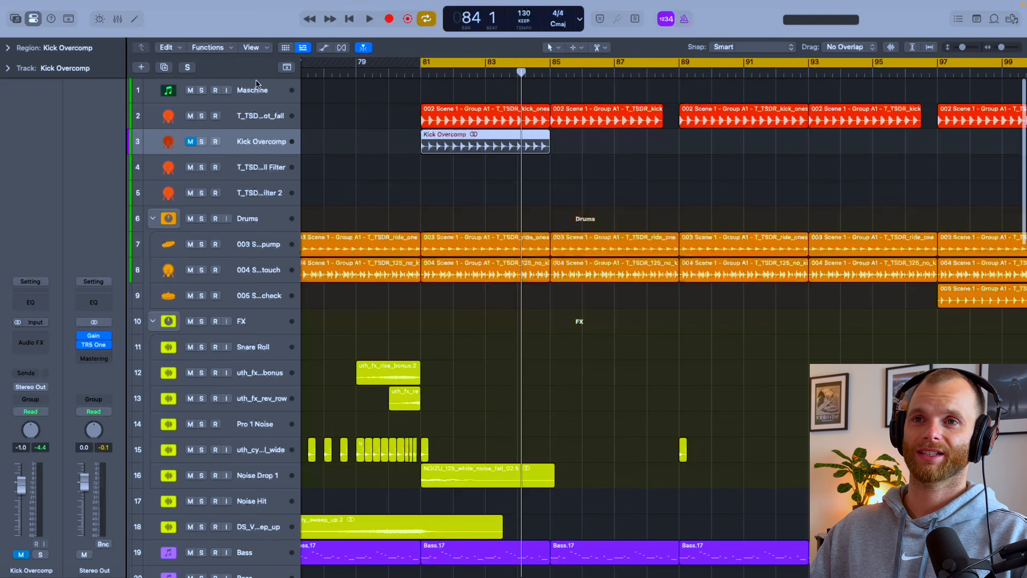
{"action": "key", "text": "s"}
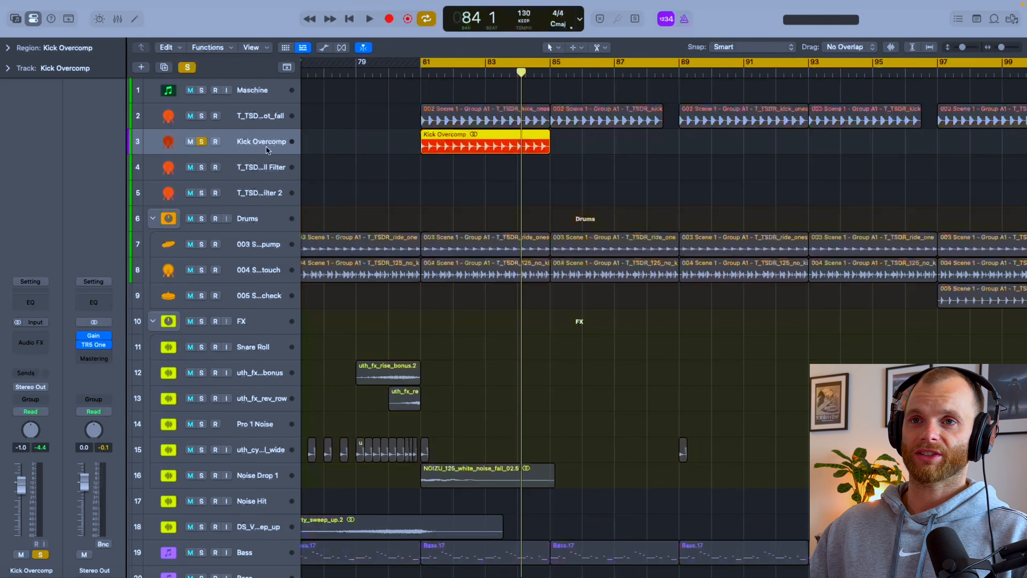
{"action": "key", "text": "s"}
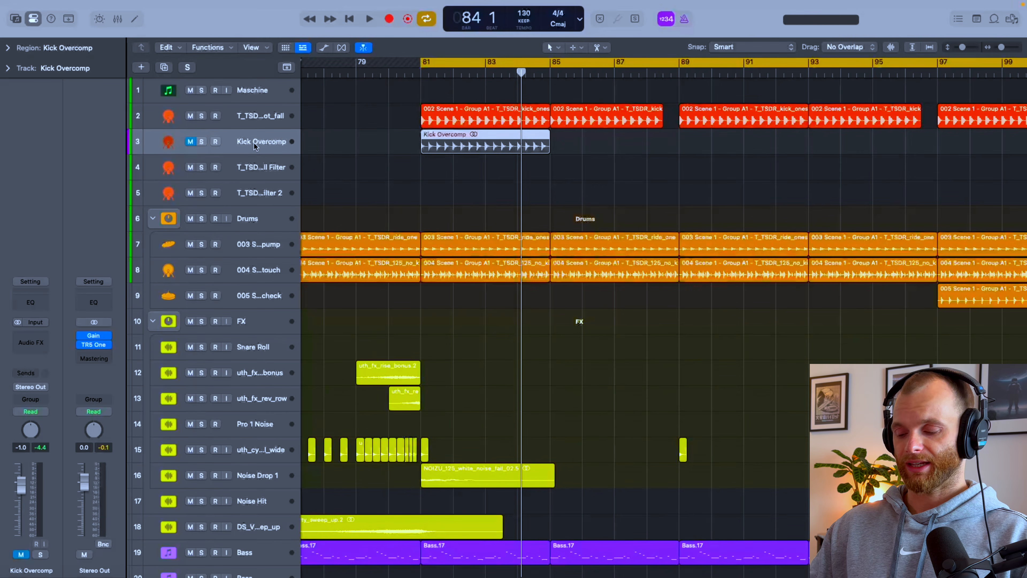
{"action": "key", "text": "Delete"}
{"action": "key", "text": "Delete"}
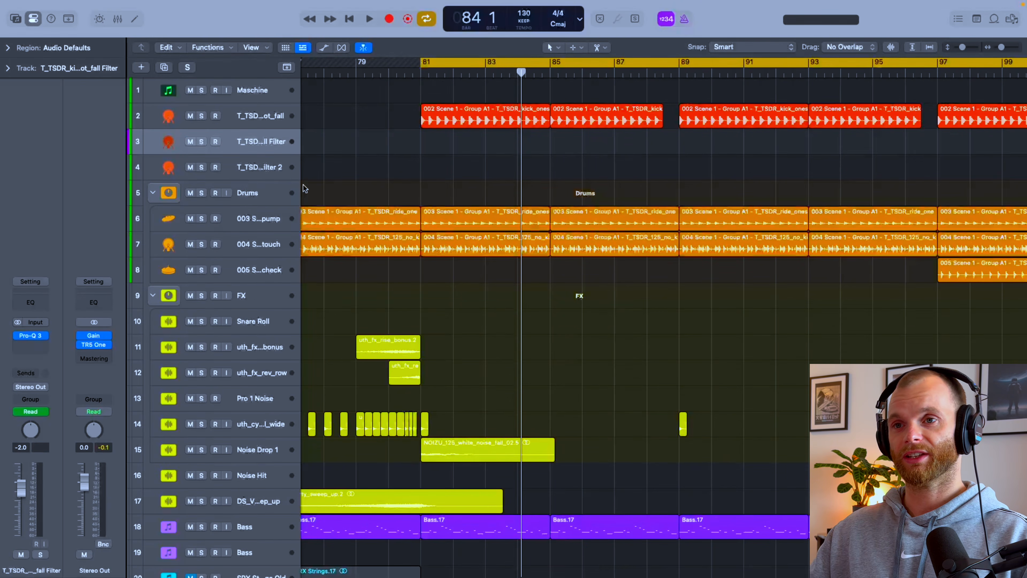
Step: Turn off cycle mode and solo the Desire vocal track
{"action": "scroll", "coordinate": [487, 225], "scroll_direction": "down", "scroll_amount": 15}
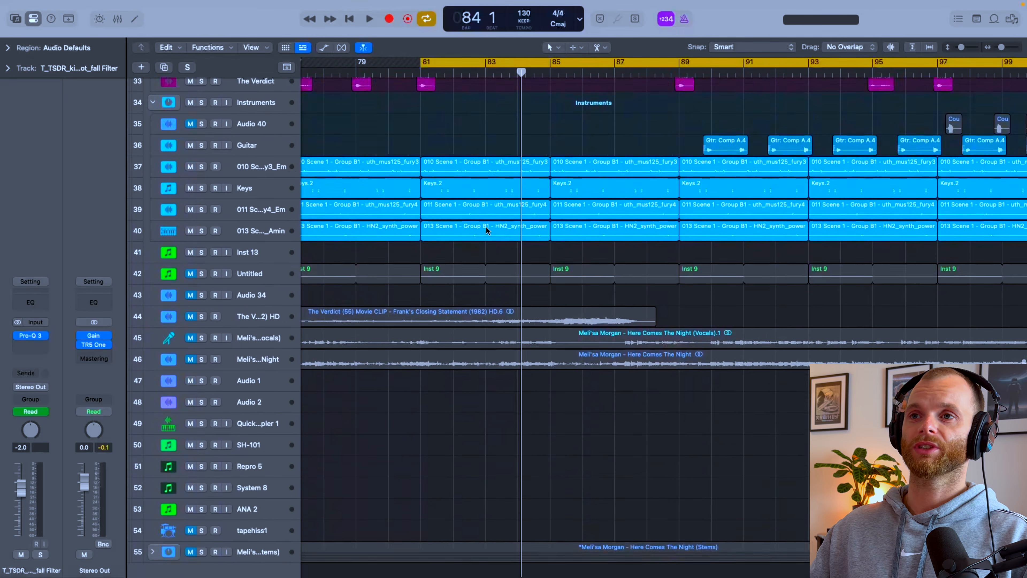
{"action": "scroll", "coordinate": [487, 227], "scroll_direction": "up", "scroll_amount": 5}
{"action": "scroll", "coordinate": [487, 227], "scroll_direction": "up", "scroll_amount": 8}
{"action": "scroll", "coordinate": [487, 228], "scroll_direction": "up", "scroll_amount": 5}
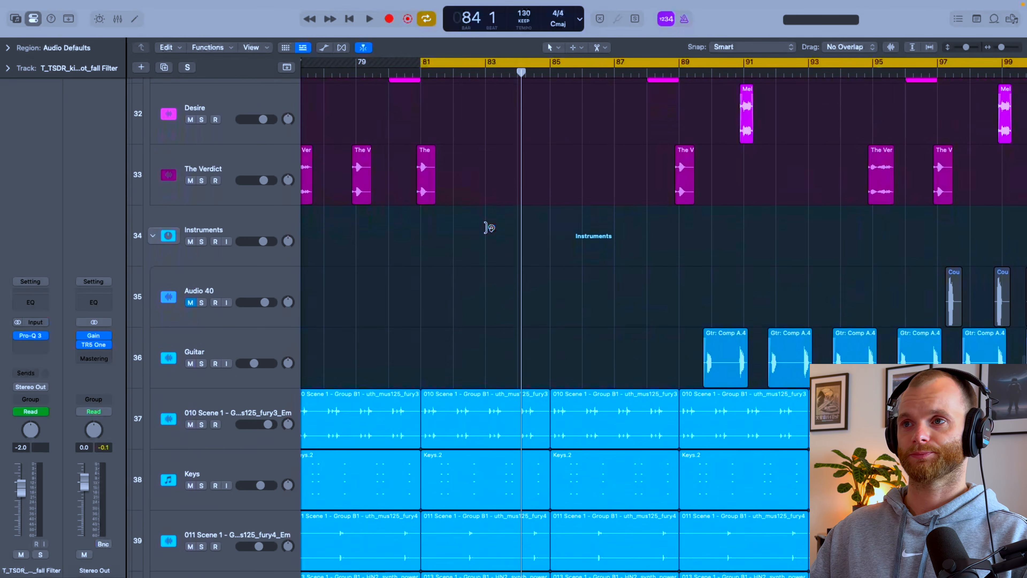
{"action": "scroll", "coordinate": [488, 227], "scroll_direction": "up", "scroll_amount": 4}
{"action": "key", "text": "c"}
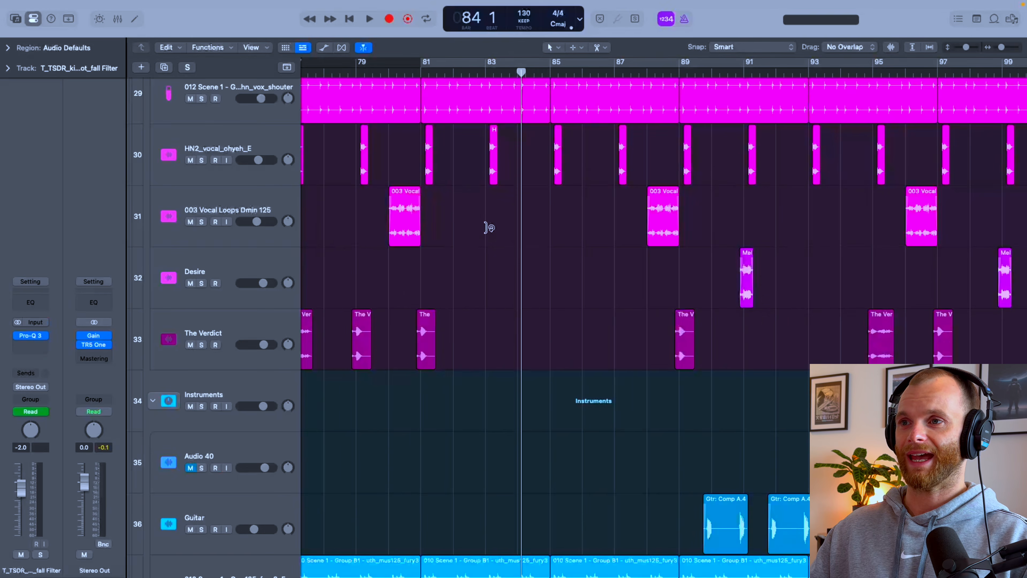
{"action": "scroll", "coordinate": [487, 228], "scroll_direction": "up", "scroll_amount": 3}
{"action": "scroll", "coordinate": [487, 227], "scroll_direction": "right", "scroll_amount": 9}
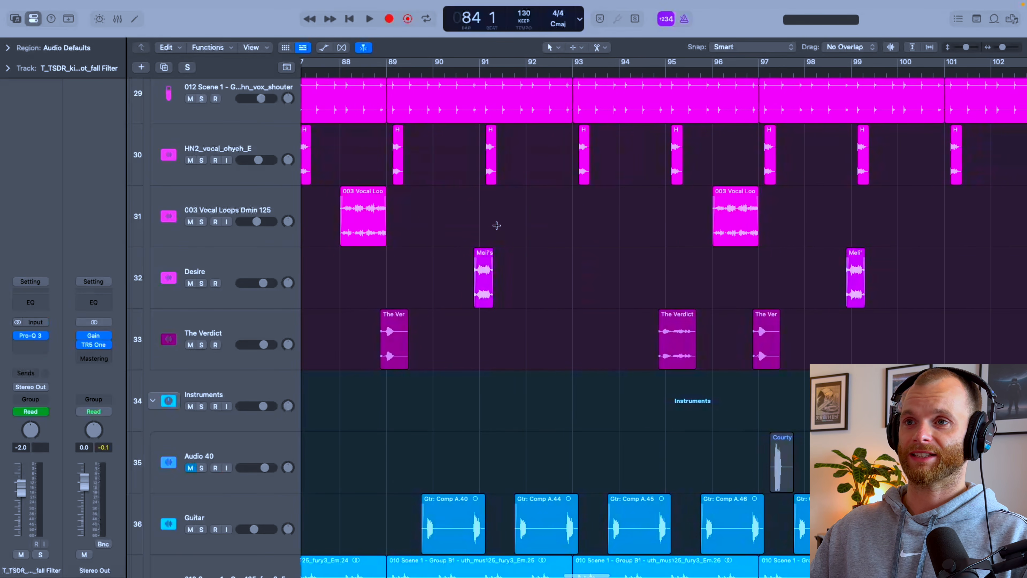
{"action": "scroll", "coordinate": [497, 225], "scroll_direction": "up", "scroll_amount": 5}
{"action": "left_click", "coordinate": [241, 278]}
{"action": "key", "text": "s"}
Step: Set a cycle range from about 90 4 to 91 3 around the Desire region and bypass the track's L1 limiter
{"action": "scroll", "coordinate": [501, 262], "scroll_direction": "left", "scroll_amount": 2}
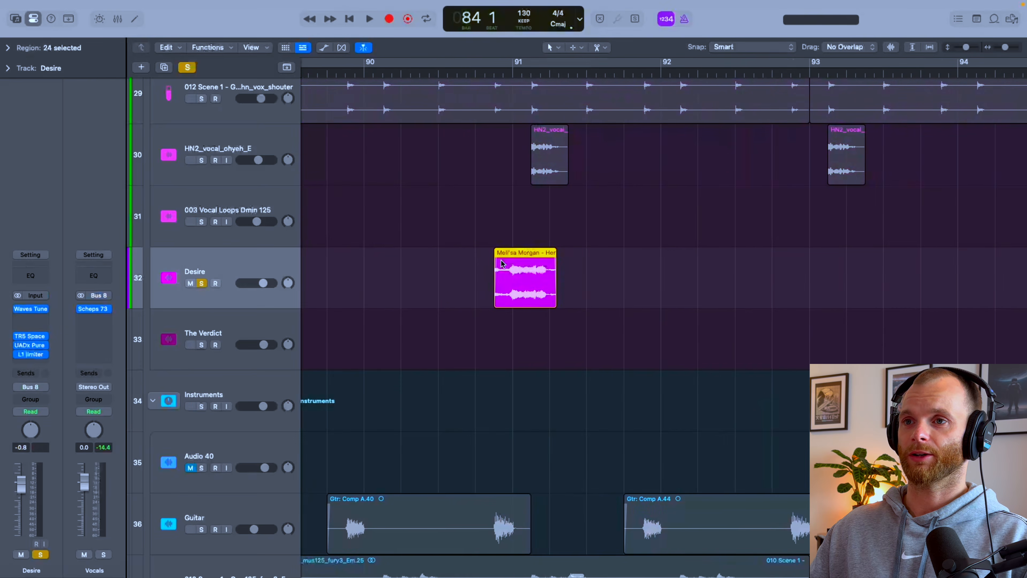
{"action": "scroll", "coordinate": [501, 263], "scroll_direction": "up", "scroll_amount": 5}
{"action": "left_click_drag", "start_coordinate": [447, 69], "coordinate": [676, 91]}
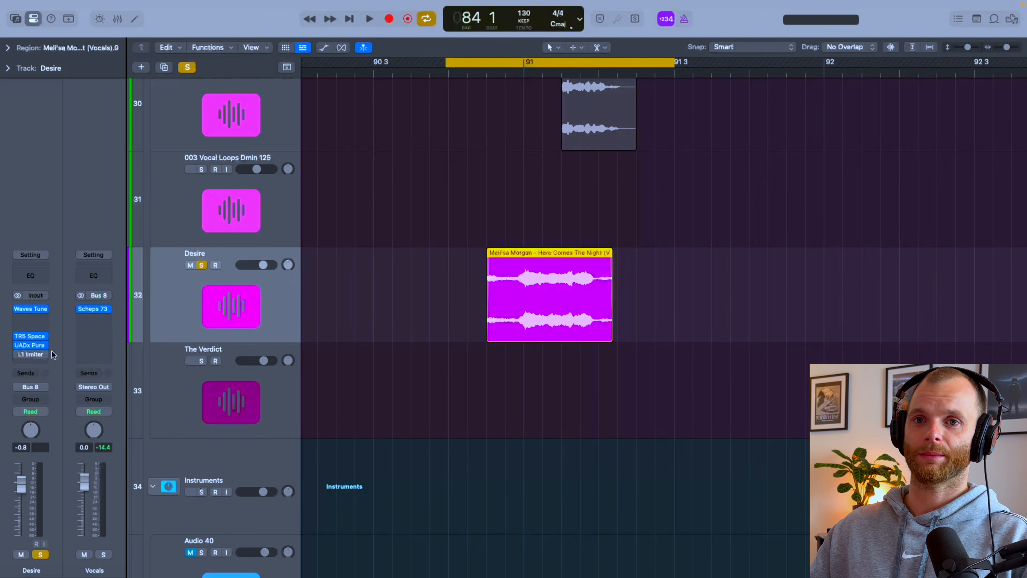
Step: Listen to the soloed Desire vocal over several playbacks of the cycle range
{"action": "key", "text": "s"}
{"action": "key", "text": "s"}
{"action": "key", "text": "space"}
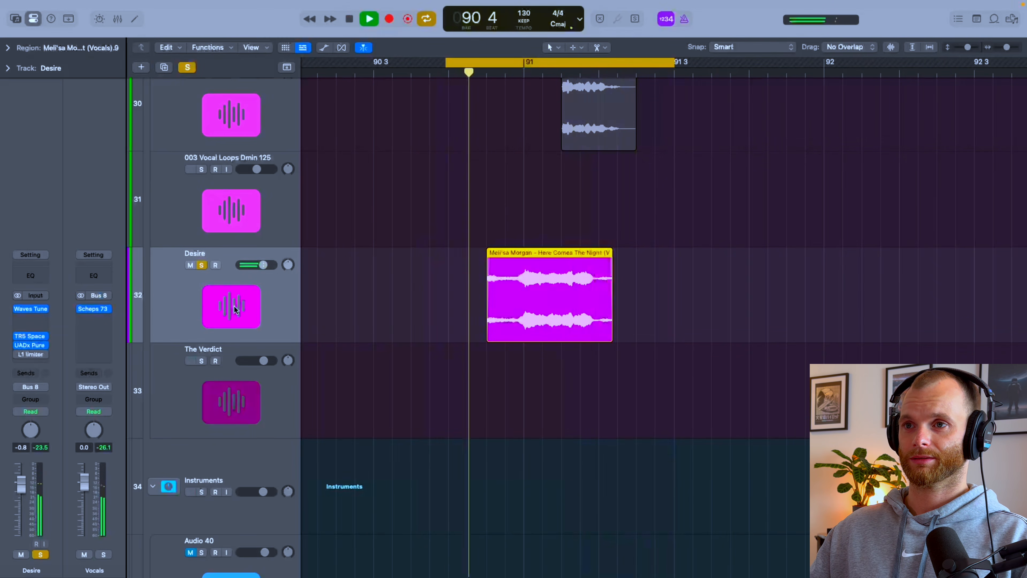
{"action": "key", "text": "space"}
{"action": "scroll", "coordinate": [233, 304], "scroll_direction": "up", "scroll_amount": 1}
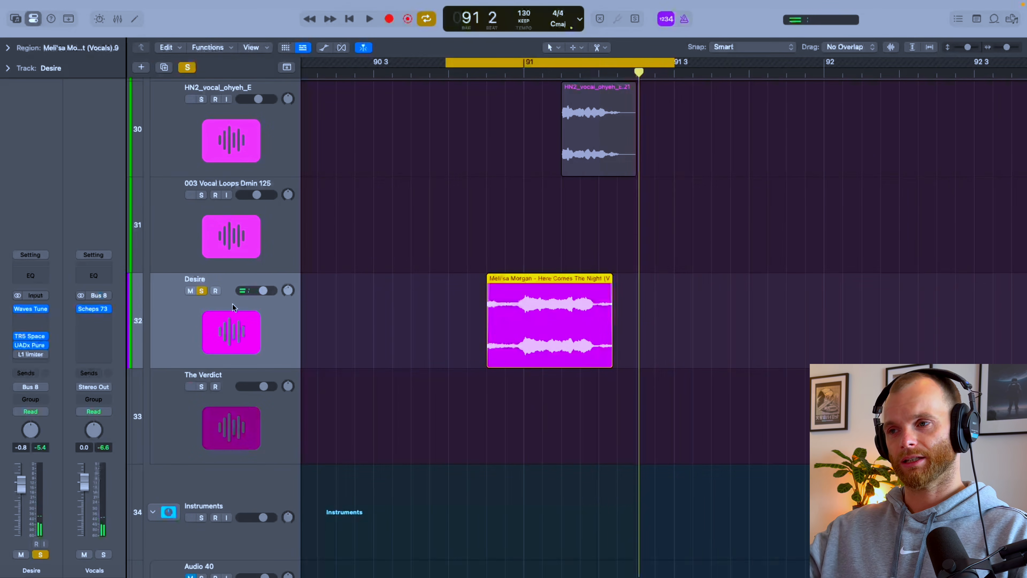
{"action": "key", "text": "space"}
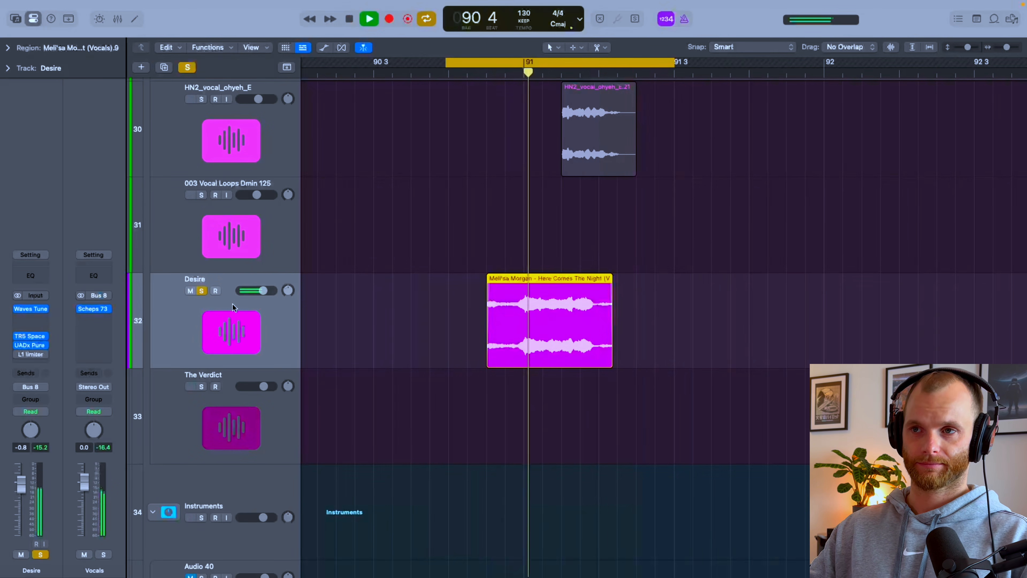
{"action": "key", "text": "space"}
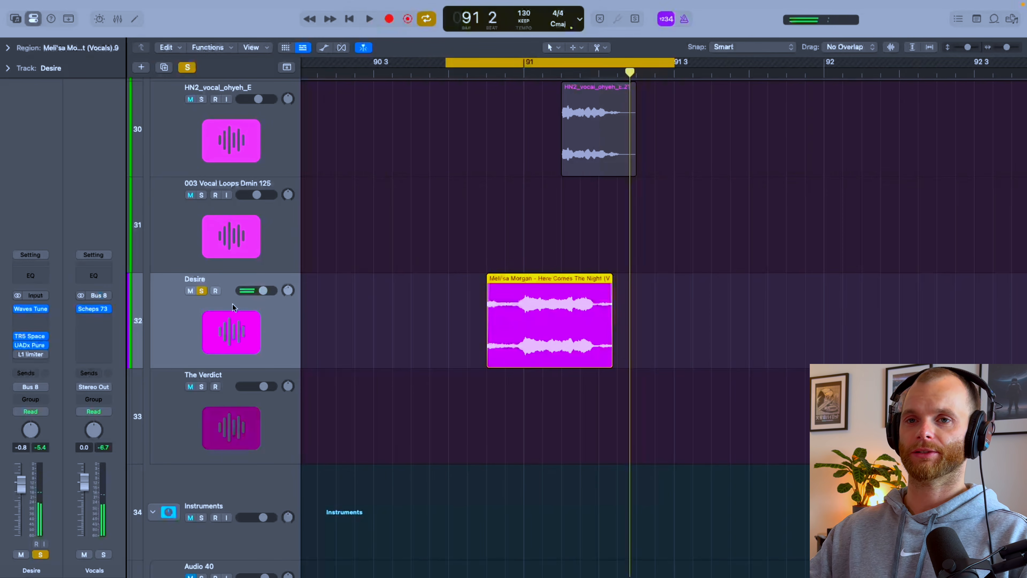
{"action": "key", "text": "space"}
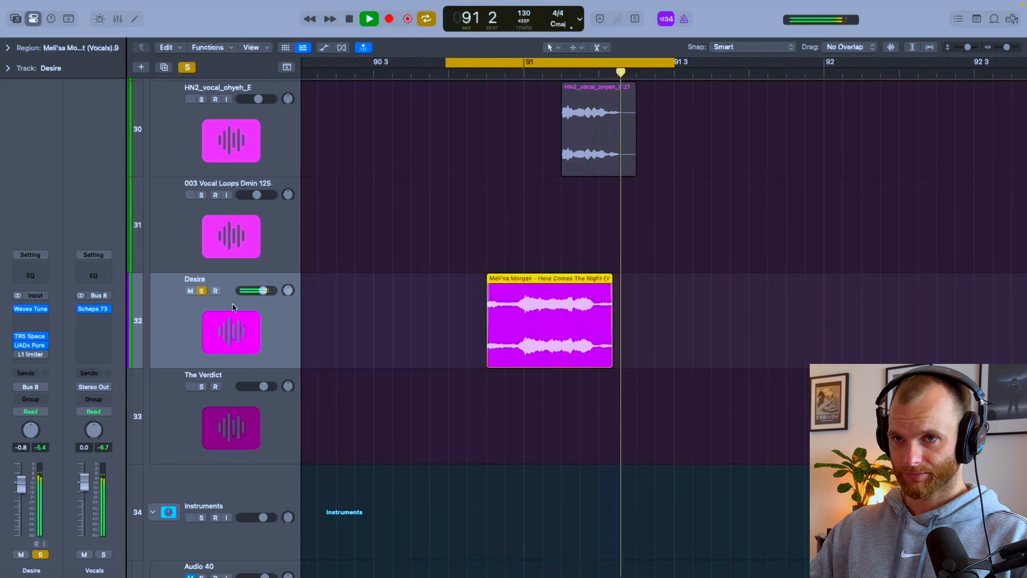
{"action": "key", "text": "space"}
Step: Turn off the Desire track's solo and listen to the vocal within the full mix in the cycle range
{"action": "key", "text": "s"}
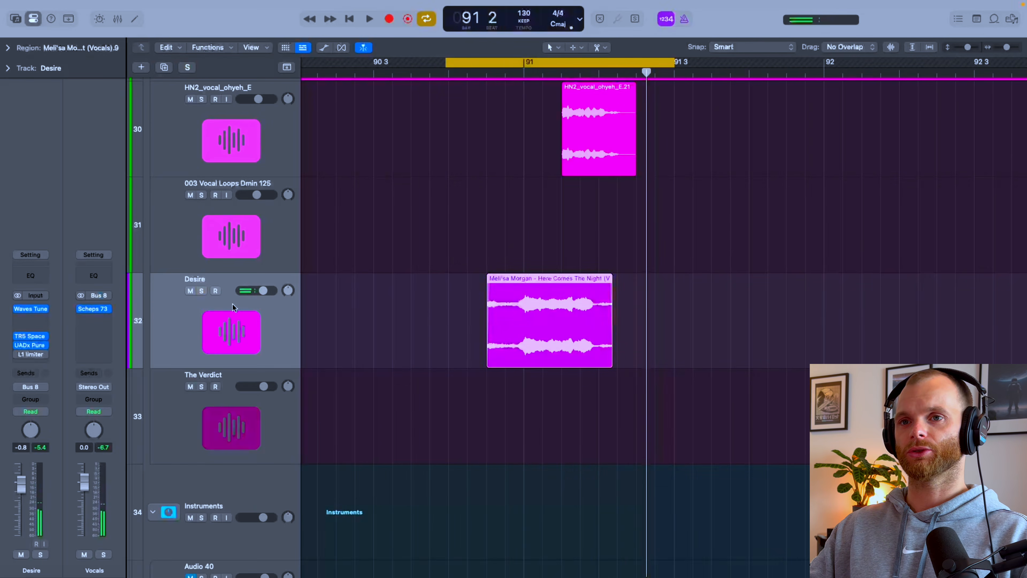
{"action": "key", "text": "space"}
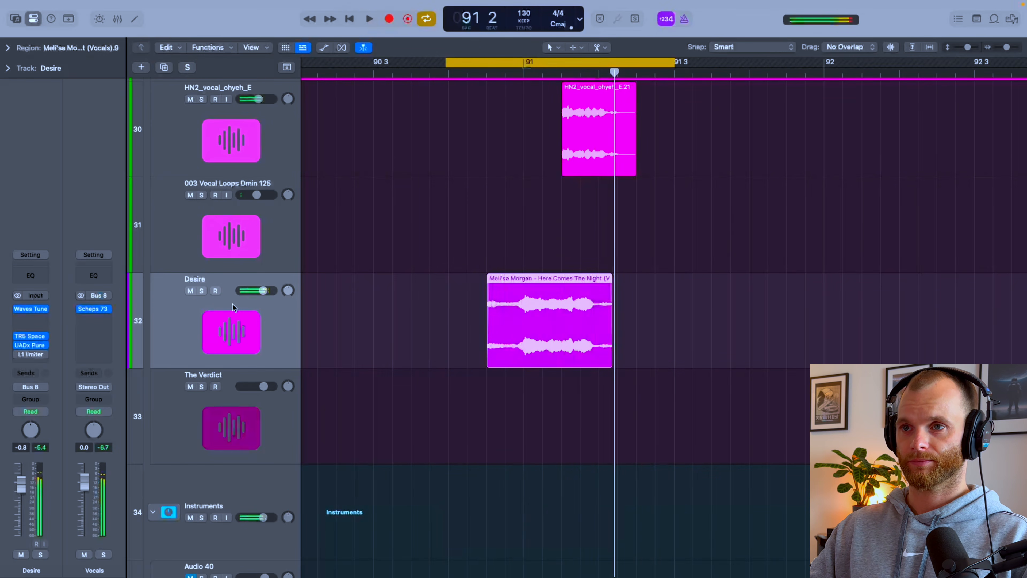
{"action": "key", "text": "space"}
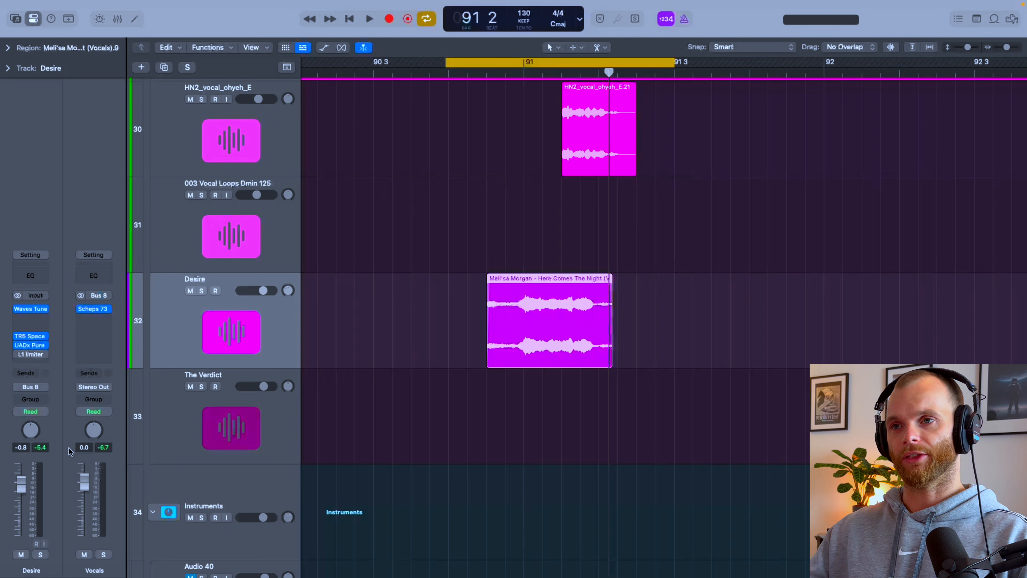
{"action": "key", "text": "space"}
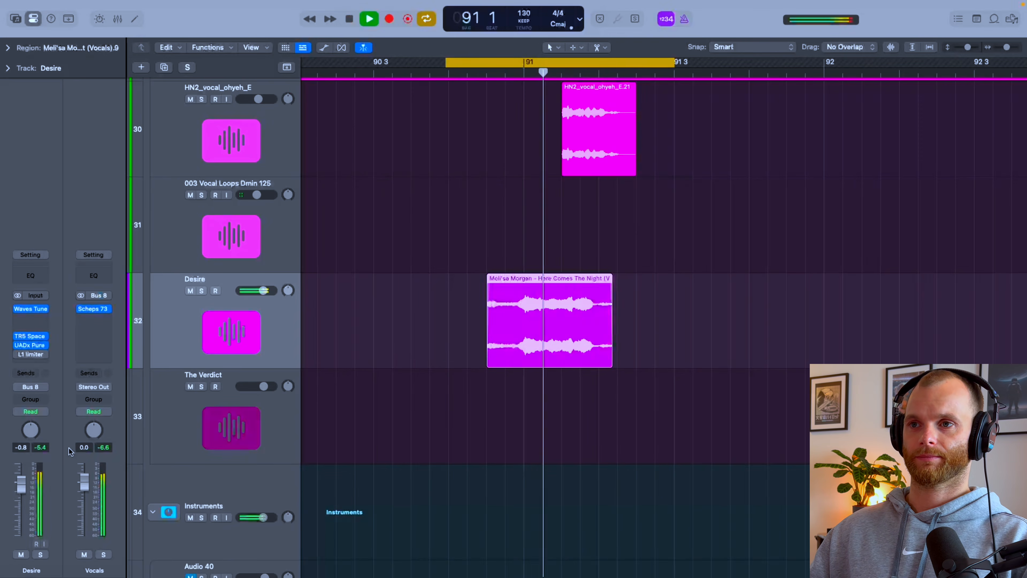
{"action": "key", "text": "space"}
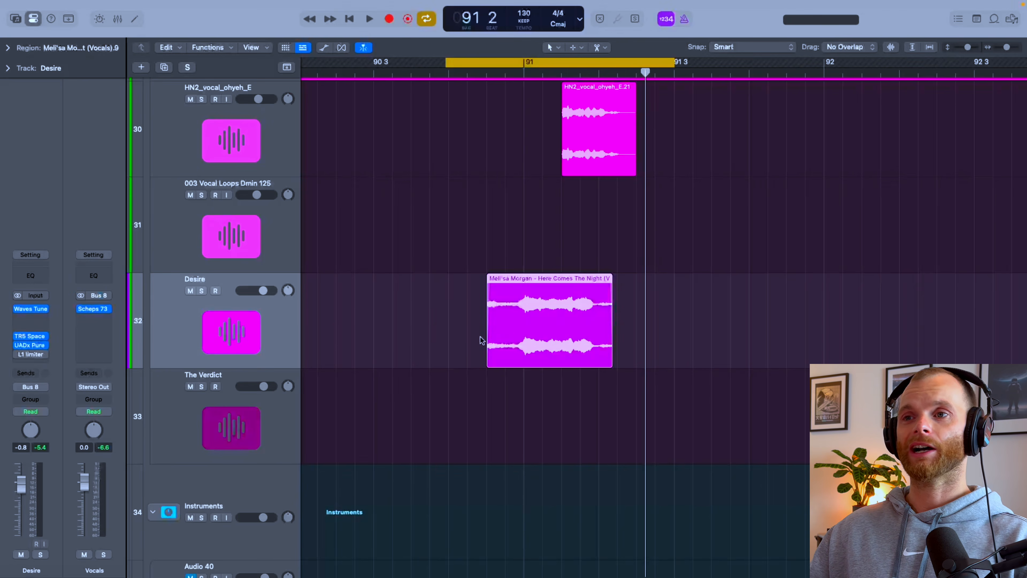
Step: Try the Desire track's volume at 0.8 dB while the mix plays, and settle the fader at -1.0 dB
{"action": "scroll", "coordinate": [439, 330], "scroll_direction": "down", "scroll_amount": 1}
{"action": "scroll", "coordinate": [439, 330], "scroll_direction": "up", "scroll_amount": 1}
{"action": "scroll", "coordinate": [563, 306], "scroll_direction": "up", "scroll_amount": 1}
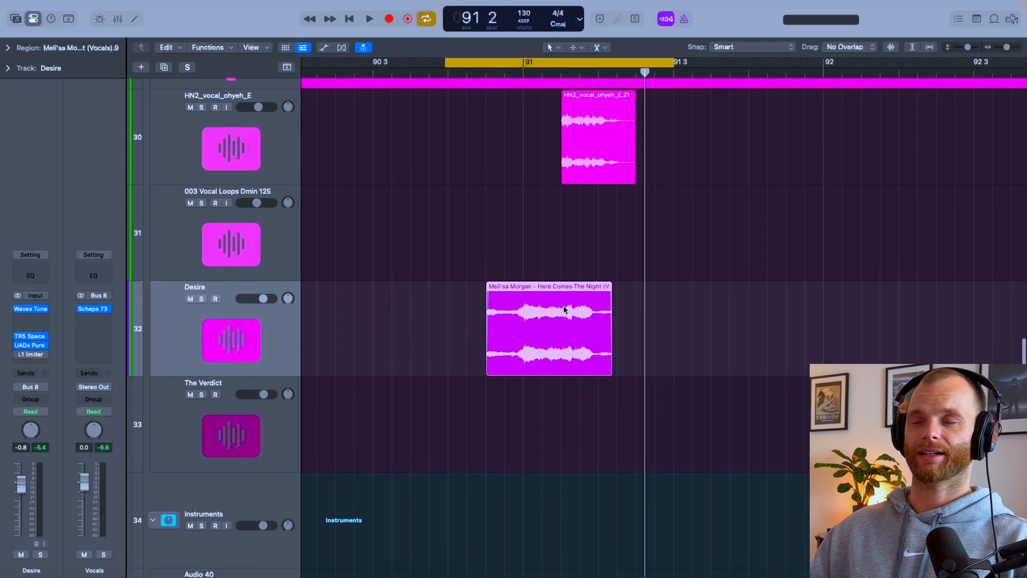
{"action": "scroll", "coordinate": [453, 302], "scroll_direction": "up", "scroll_amount": 1}
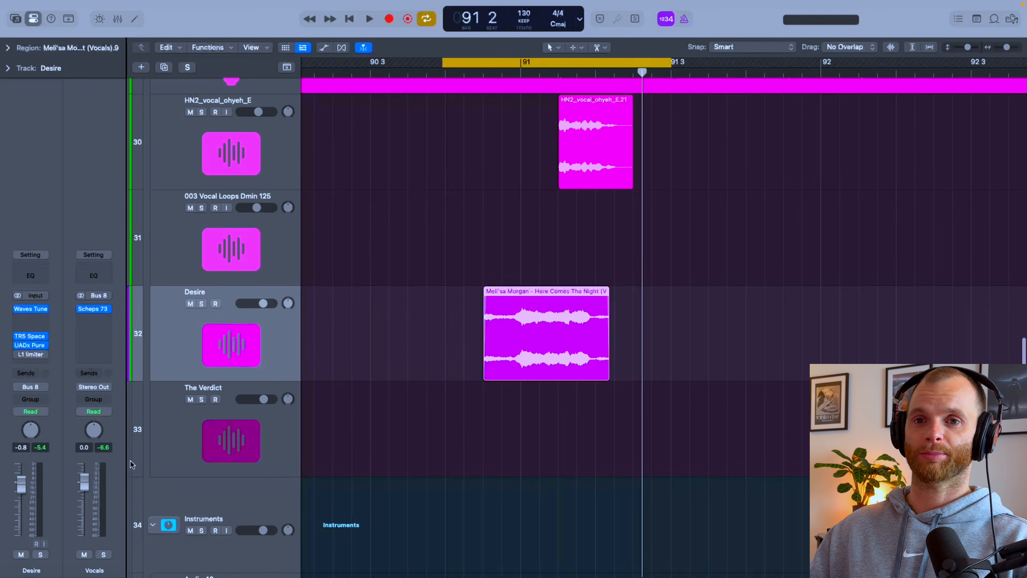
{"action": "key", "text": "space"}
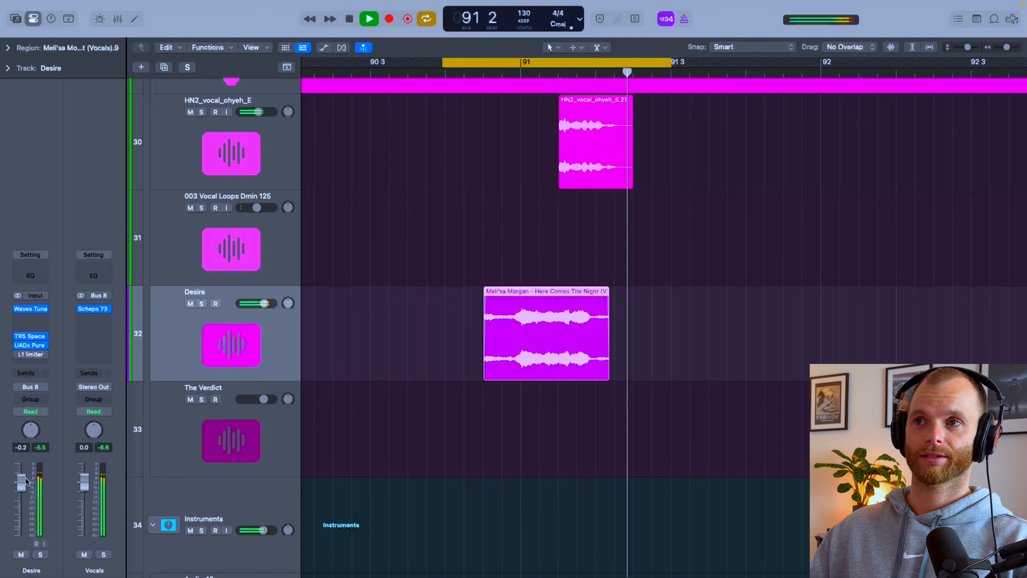
{"action": "left_click_drag", "start_coordinate": [27, 480], "coordinate": [32, 475]}
{"action": "key", "text": "space"}
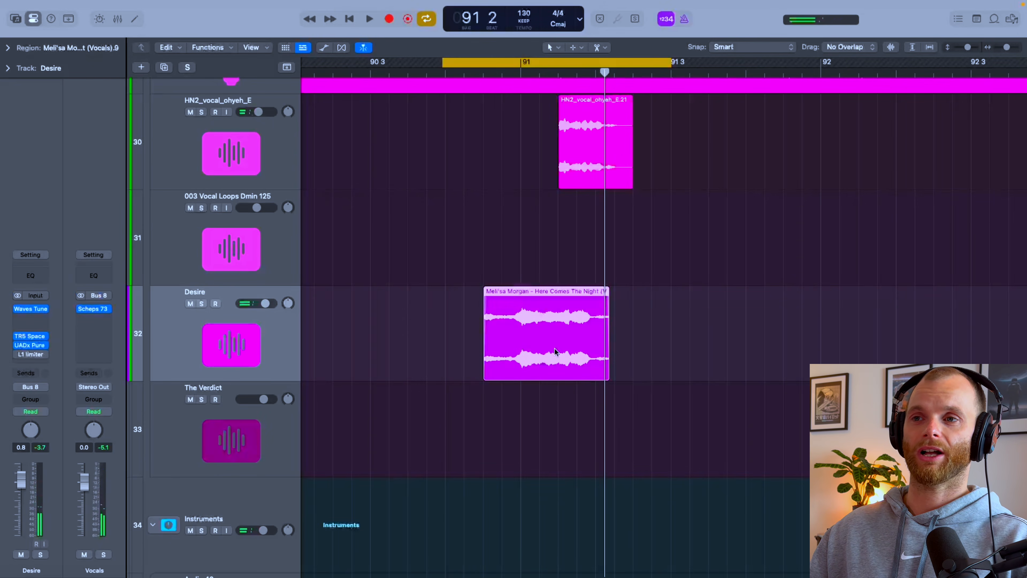
{"action": "scroll", "coordinate": [528, 361], "scroll_direction": "down", "scroll_amount": 1}
{"action": "key", "text": "space"}
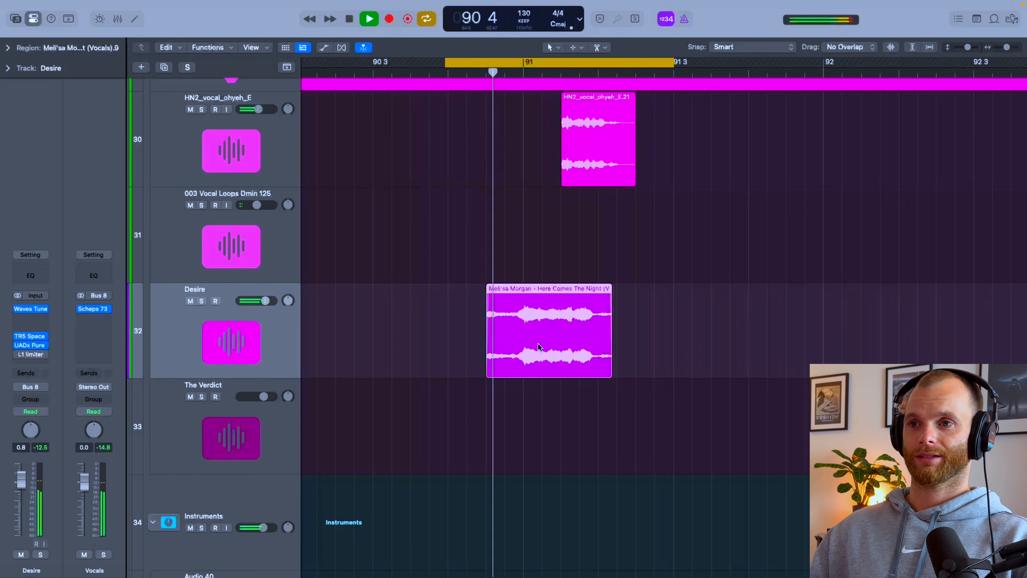
{"action": "key", "text": "space"}
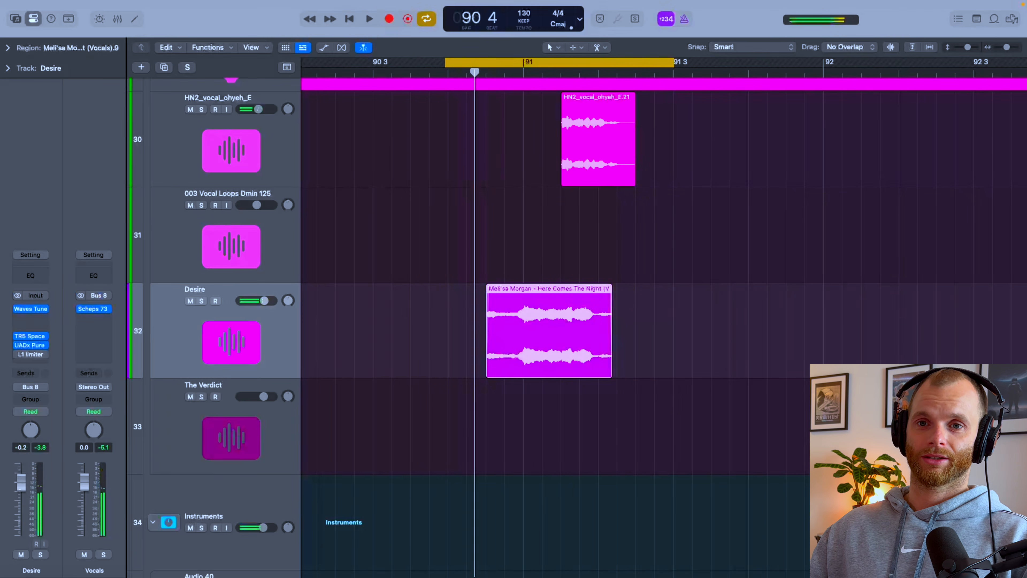
{"action": "left_click", "coordinate": [31, 319]}
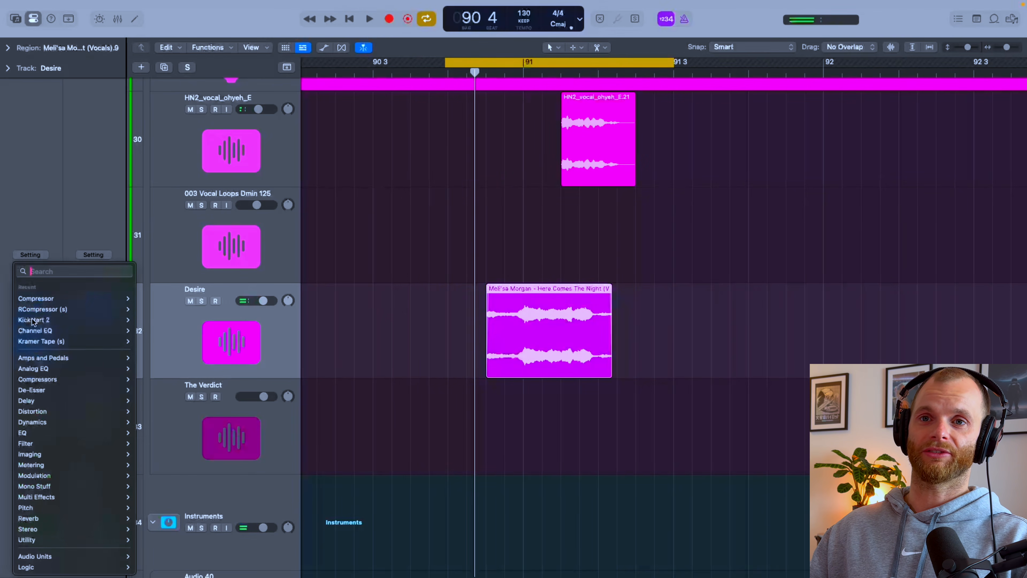
{"action": "left_click", "coordinate": [45, 311]}
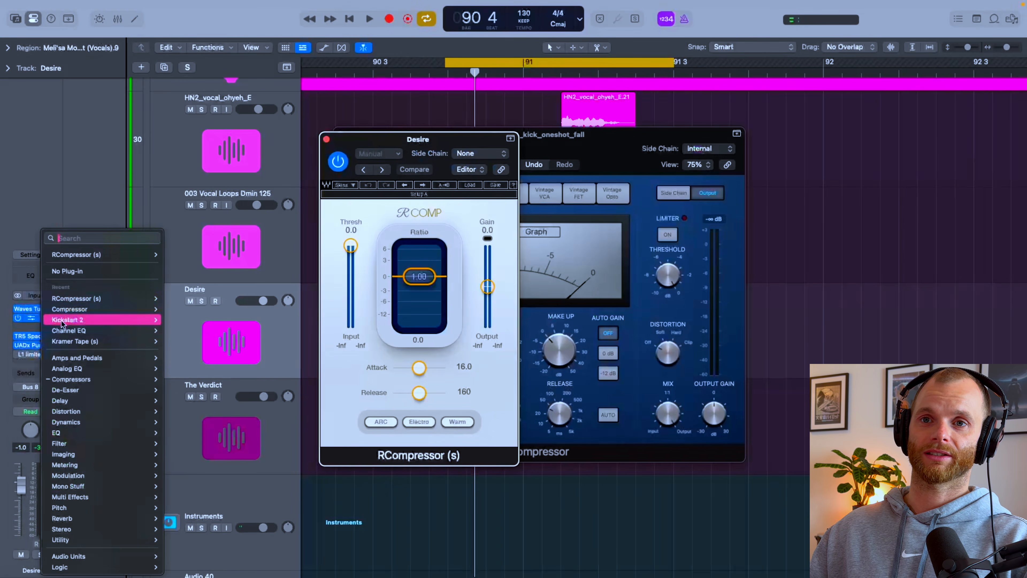
{"action": "left_click", "coordinate": [45, 317]}
{"action": "left_click", "coordinate": [77, 319]}
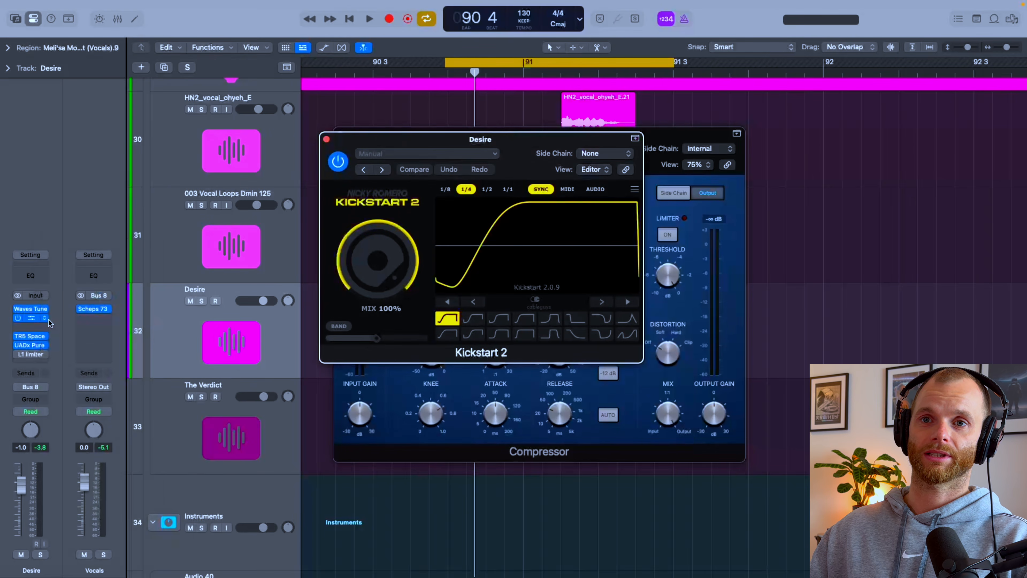
Step: Replace Kickstart 2 on the Desire track with the Compressor, setting threshold 0 dB, ratio 8:1, and Auto Gain and auto release off
{"action": "left_click", "coordinate": [49, 320]}
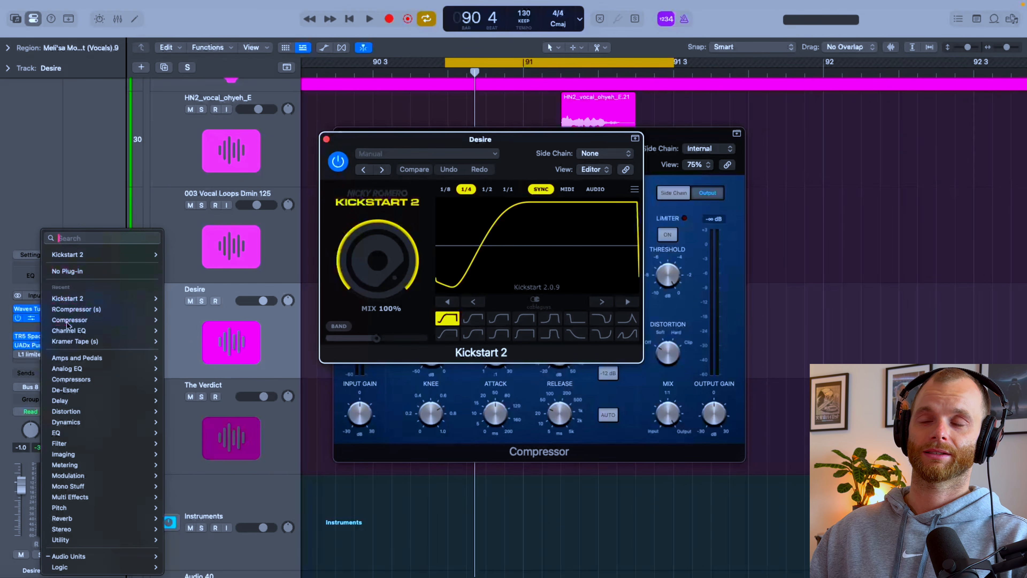
{"action": "left_click", "coordinate": [75, 320]}
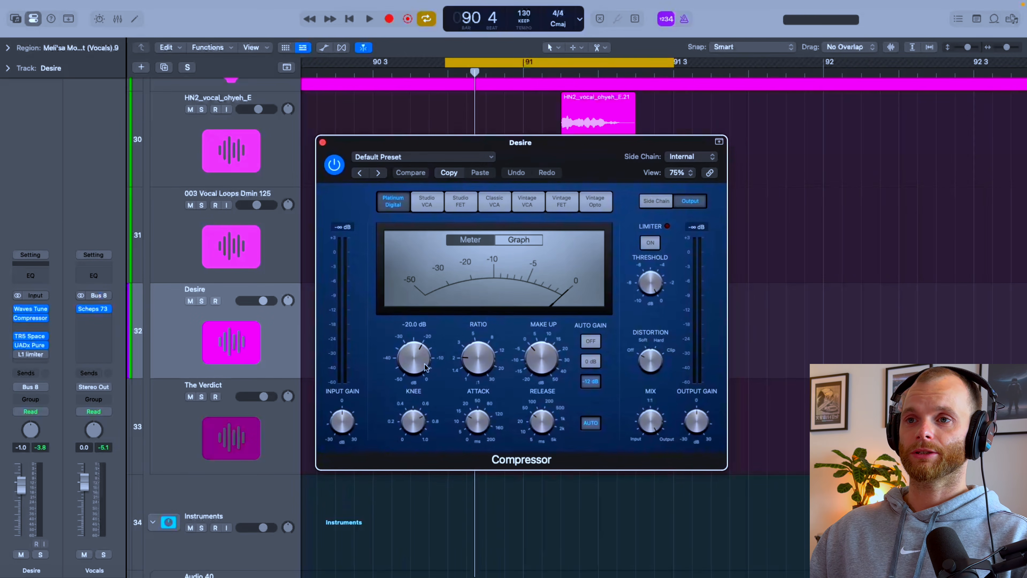
{"action": "left_click_drag", "start_coordinate": [413, 358], "coordinate": [413, 331]}
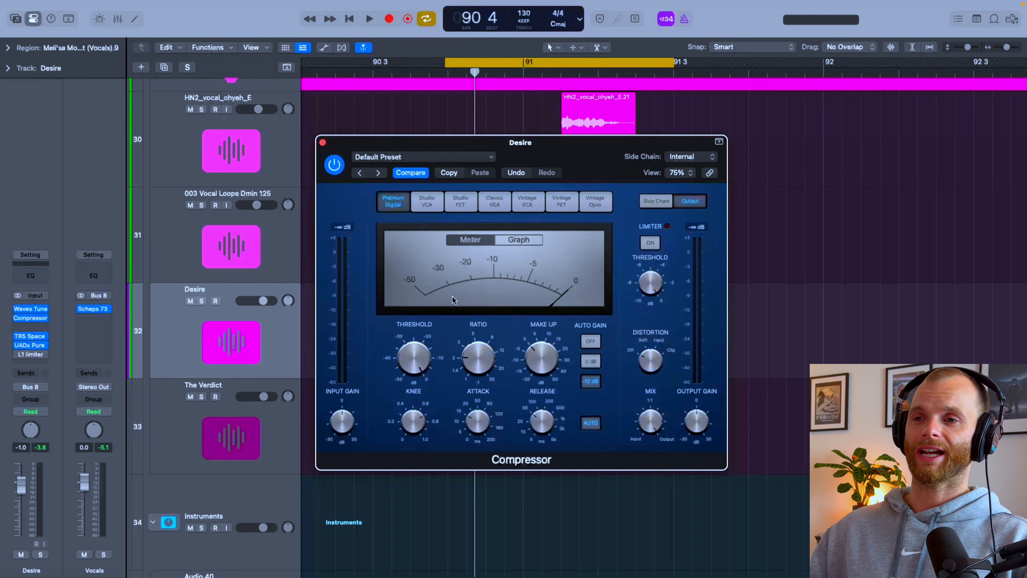
{"action": "left_click", "coordinate": [590, 342]}
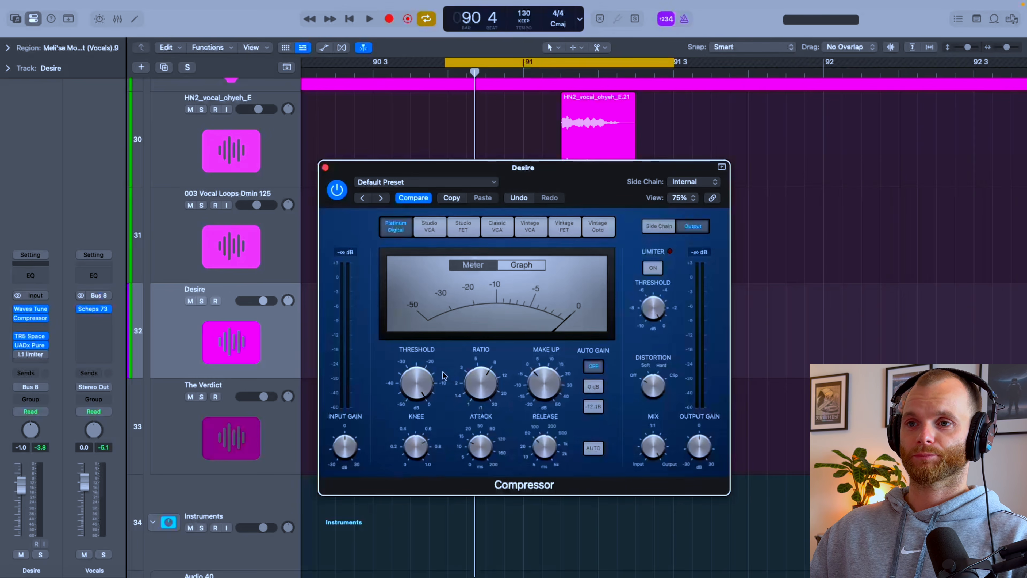
{"action": "mouse_move", "coordinate": [443, 376]}
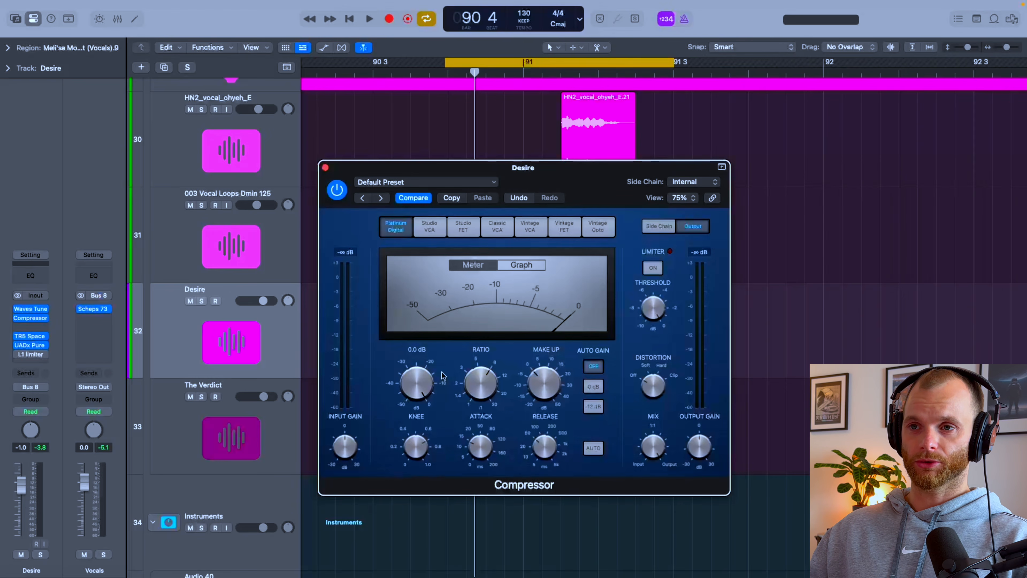
Step: Solo the Desire track and lower the Compressor's threshold to about -20.5 dB while the vocal loops
{"action": "key", "text": "s"}
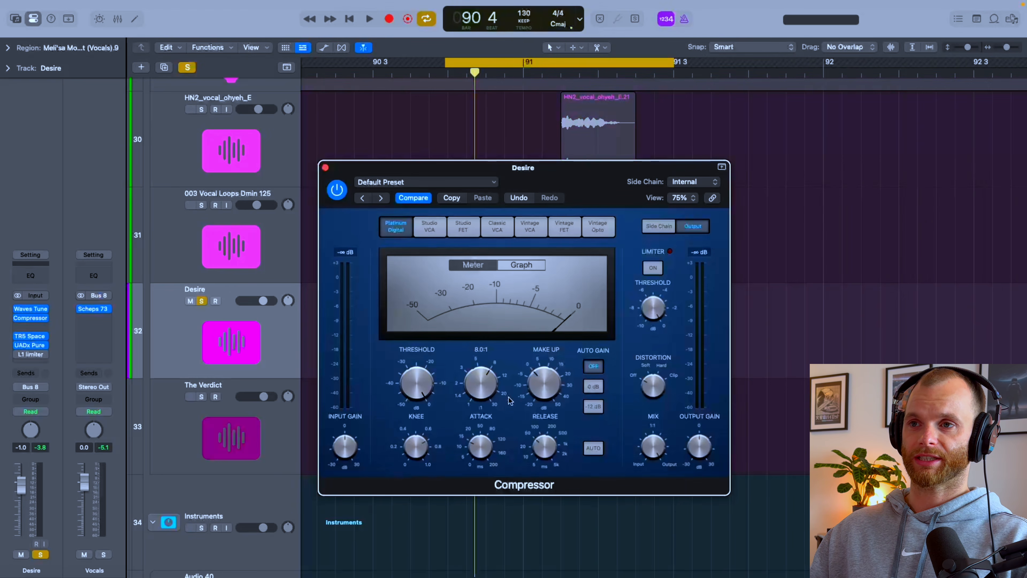
{"action": "left_click_drag", "start_coordinate": [576, 186], "coordinate": [585, 199]}
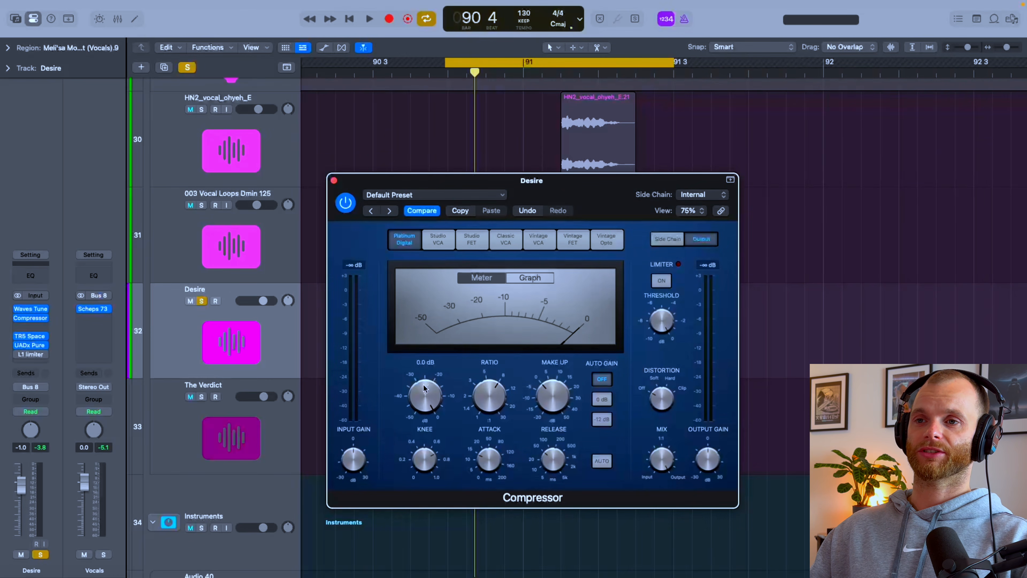
{"action": "key", "text": "space"}
{"action": "left_click_drag", "start_coordinate": [423, 388], "coordinate": [408, 437]}
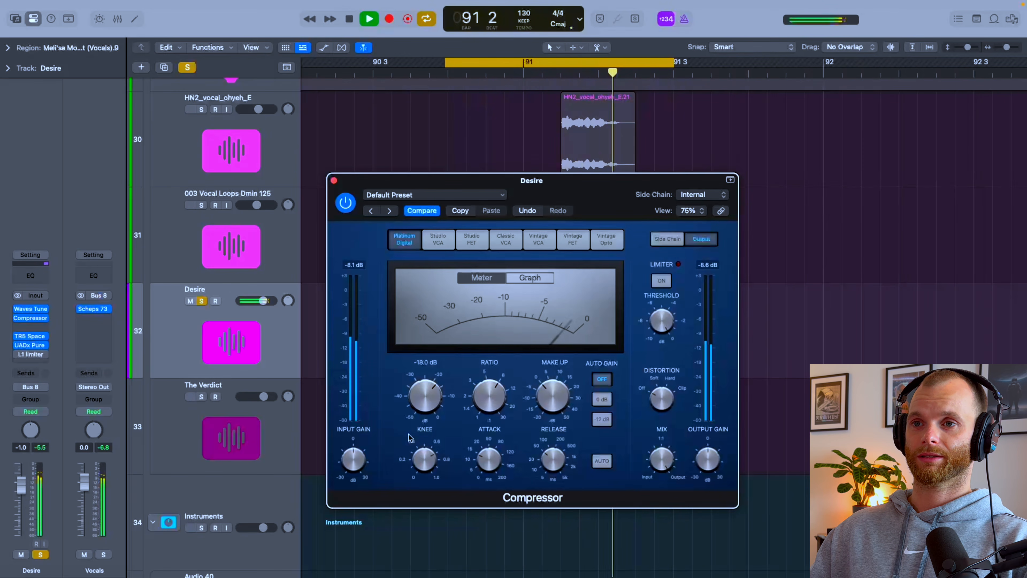
{"action": "left_click_drag", "start_coordinate": [417, 402], "coordinate": [416, 407]}
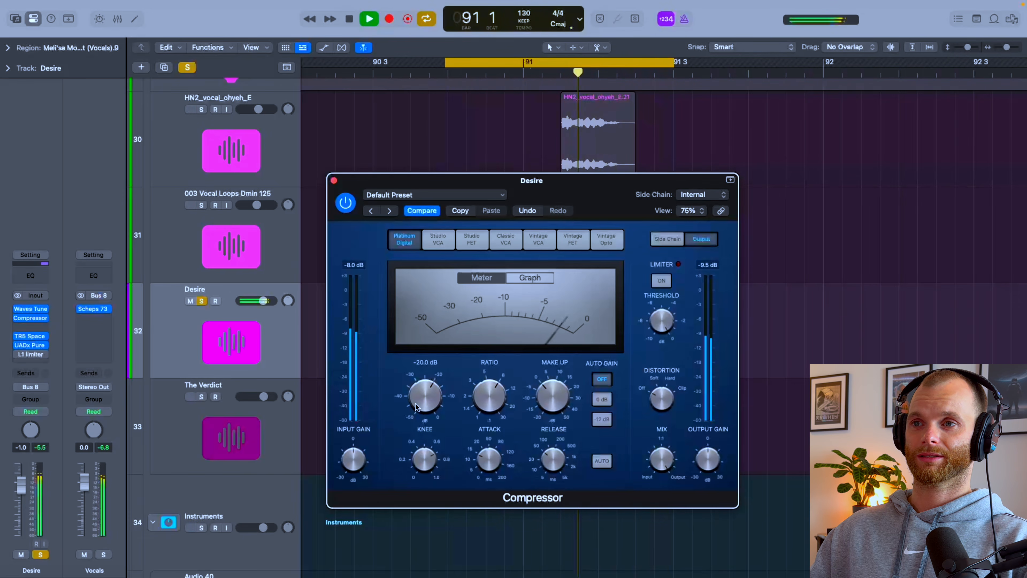
{"action": "left_click_drag", "start_coordinate": [415, 406], "coordinate": [427, 406]}
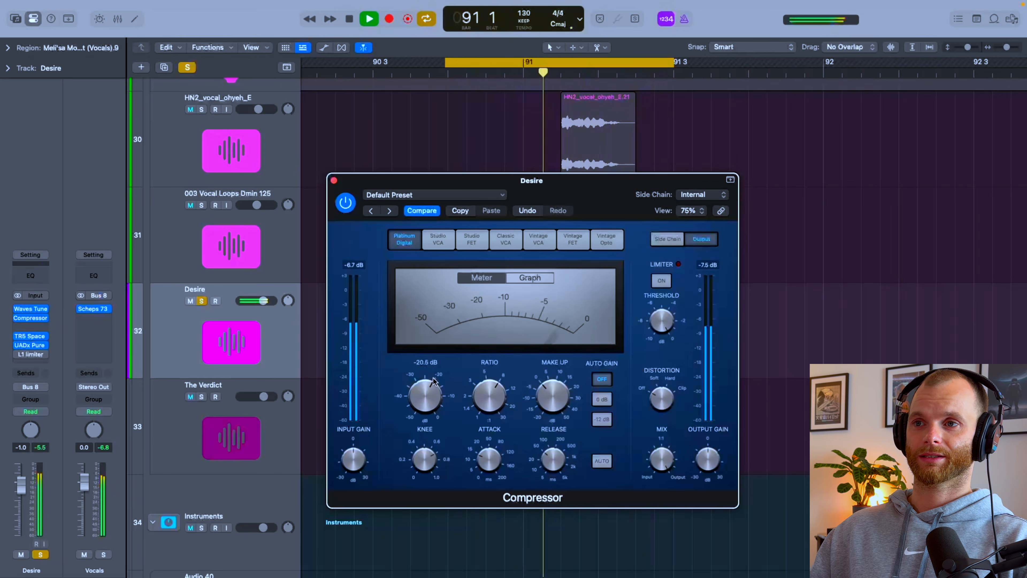
Step: Set the Compressor's threshold to -21.5 dB and play the soloed Desire vocal
{"action": "key", "text": "space"}
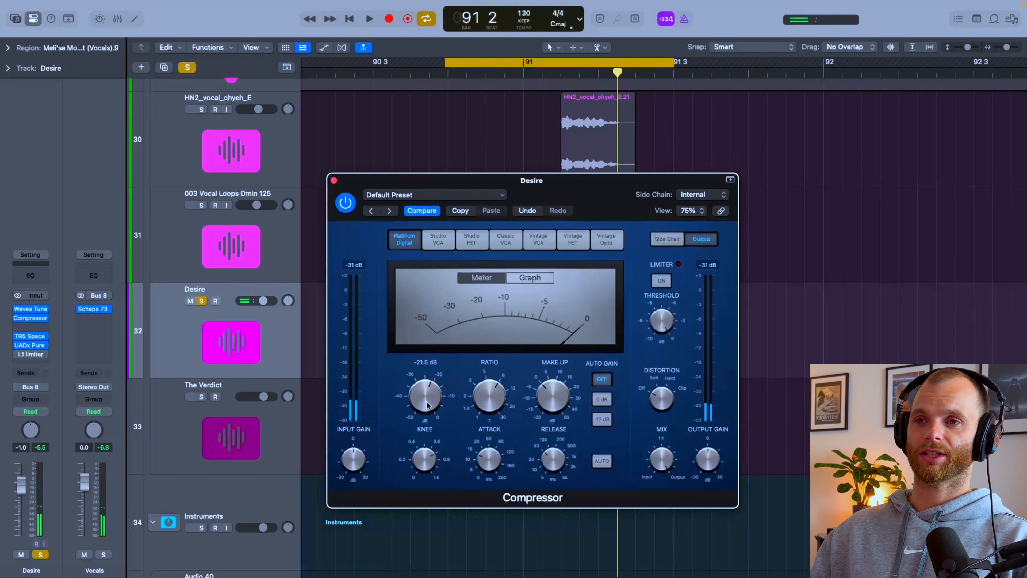
{"action": "key", "text": "space"}
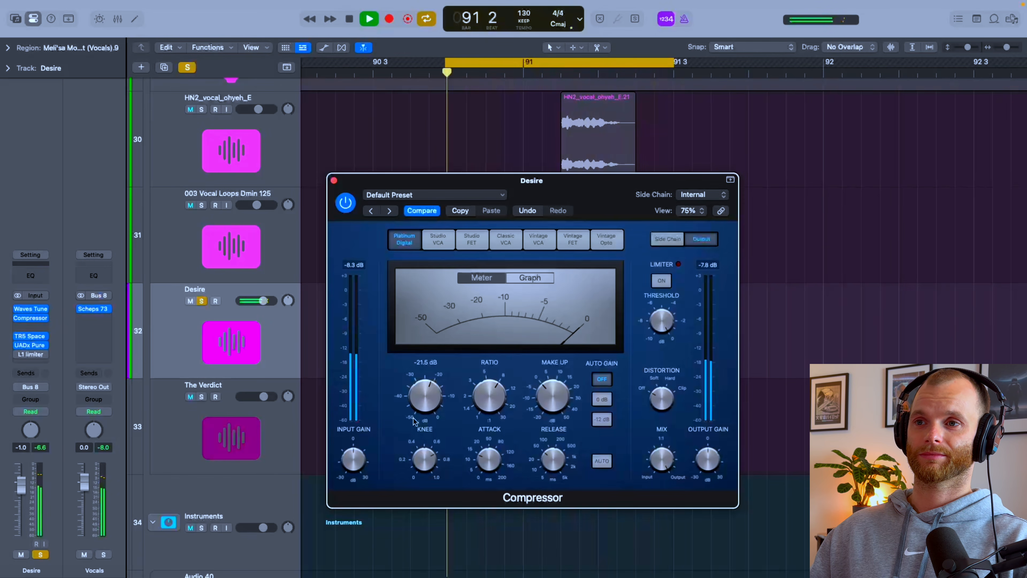
{"action": "key", "text": "space"}
Step: Turn off the Desire track's solo and compare the vocal in the full mix with the Compressor bypassed and re-enabled
{"action": "left_click", "coordinate": [346, 207]}
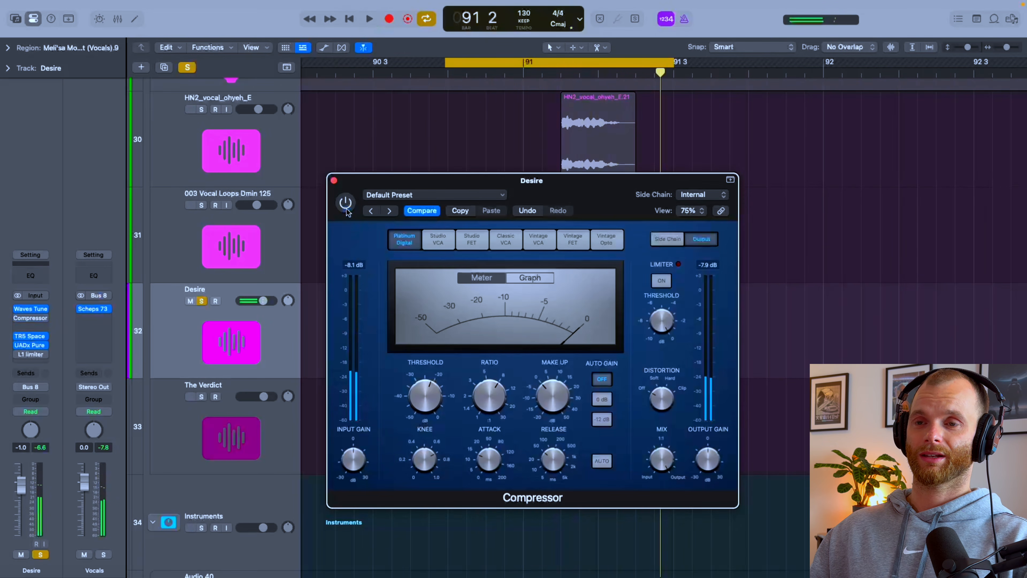
{"action": "key", "text": "s"}
{"action": "key", "text": "space"}
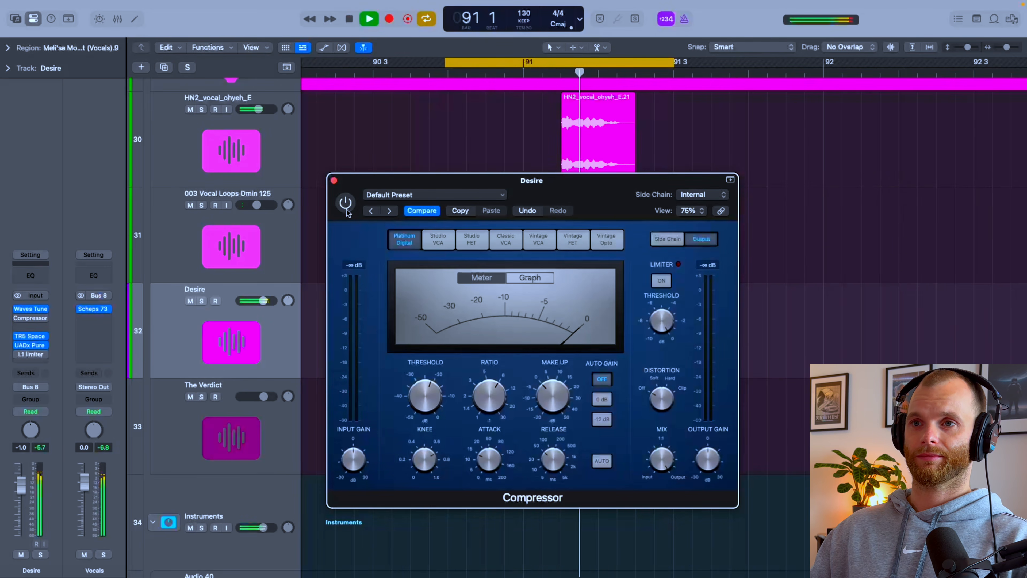
{"action": "left_click", "coordinate": [347, 209]}
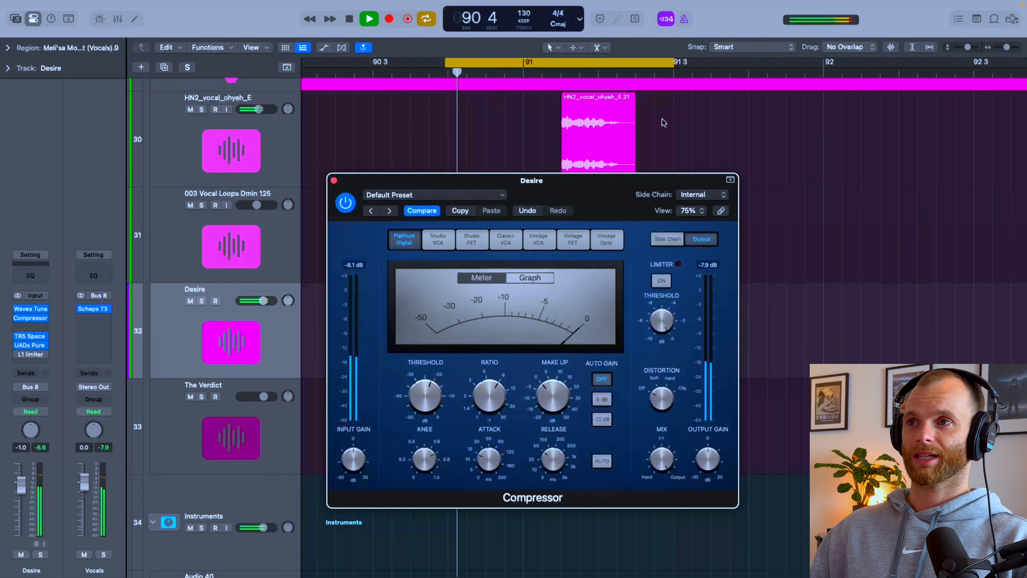
Step: Extend the cycle range to run from 90 3 1 1 to 92 1 1 1 and listen to the mix
{"action": "key", "text": "space"}
{"action": "left_click_drag", "start_coordinate": [824, 70], "coordinate": [372, 71]}
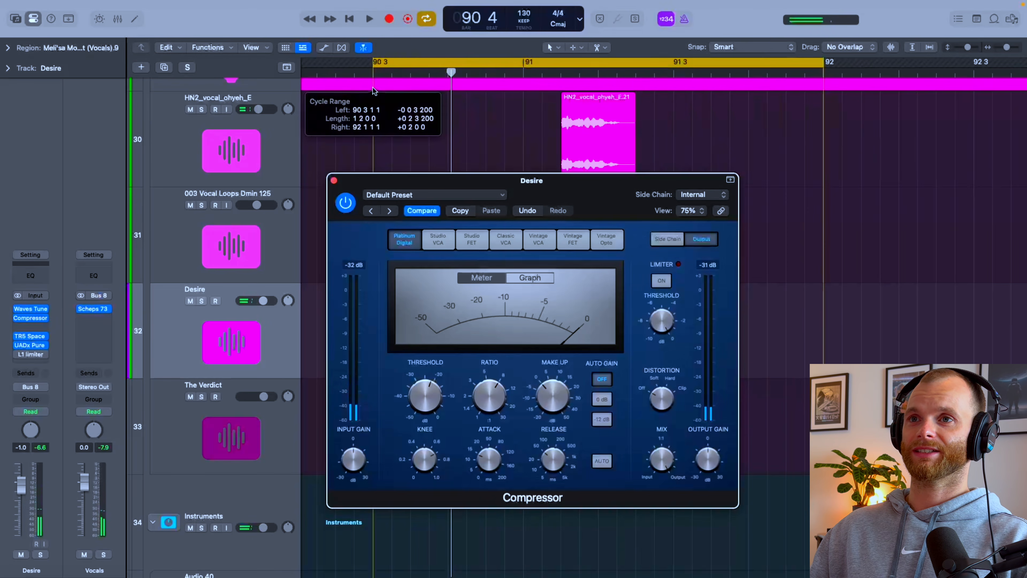
{"action": "key", "text": "space"}
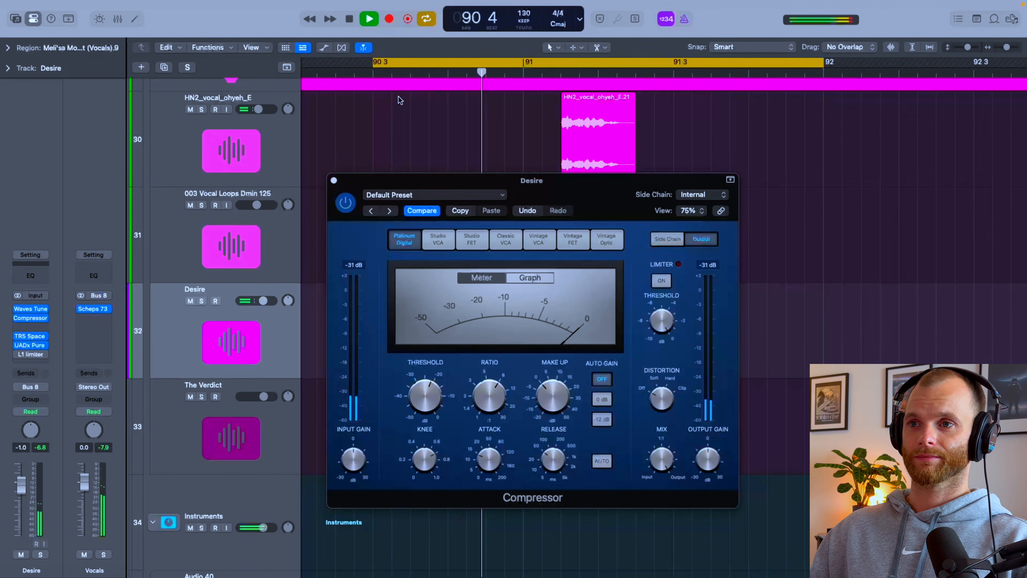
{"action": "key", "text": "space"}
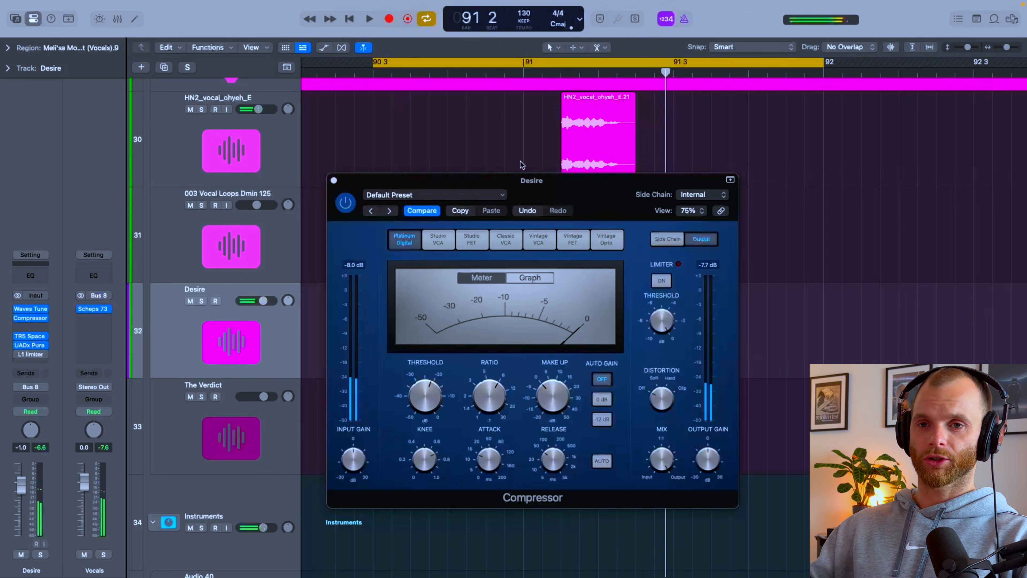
Step: Bypass and close the Compressor, then check the soloed Desire vocal's level on its channel meter during playback
{"action": "left_click", "coordinate": [437, 399]}
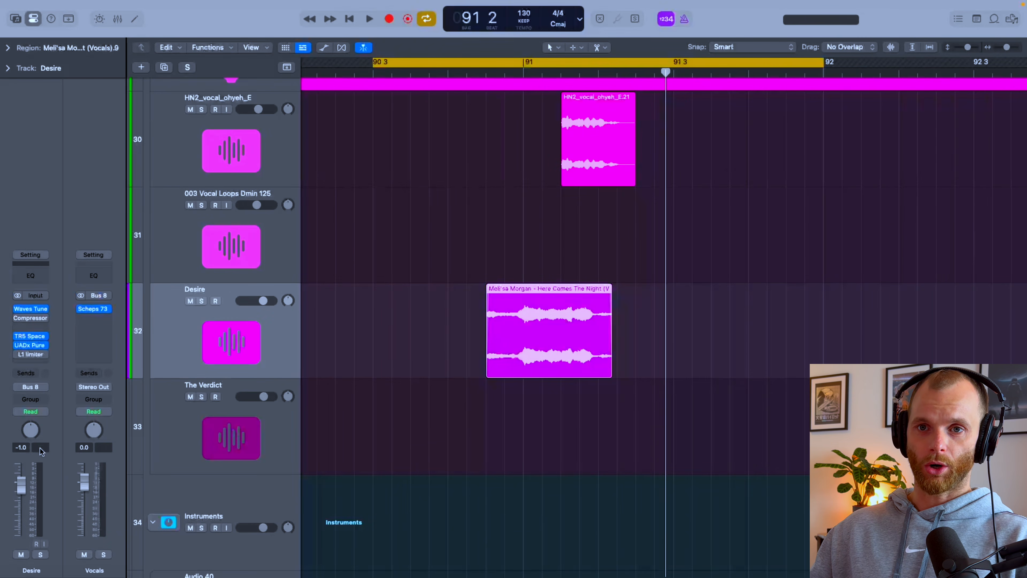
{"action": "key", "text": "space"}
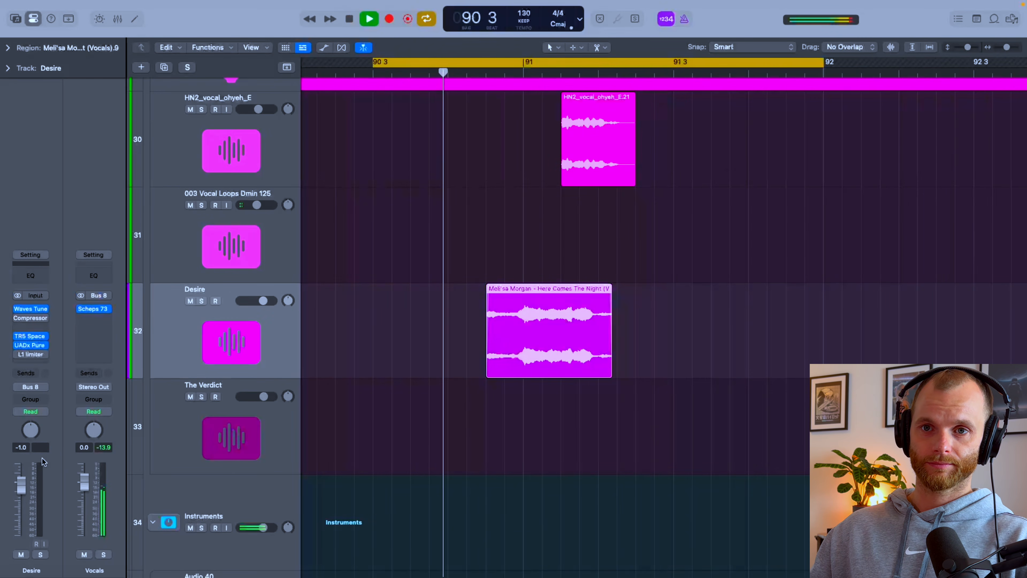
{"action": "key", "text": "s"}
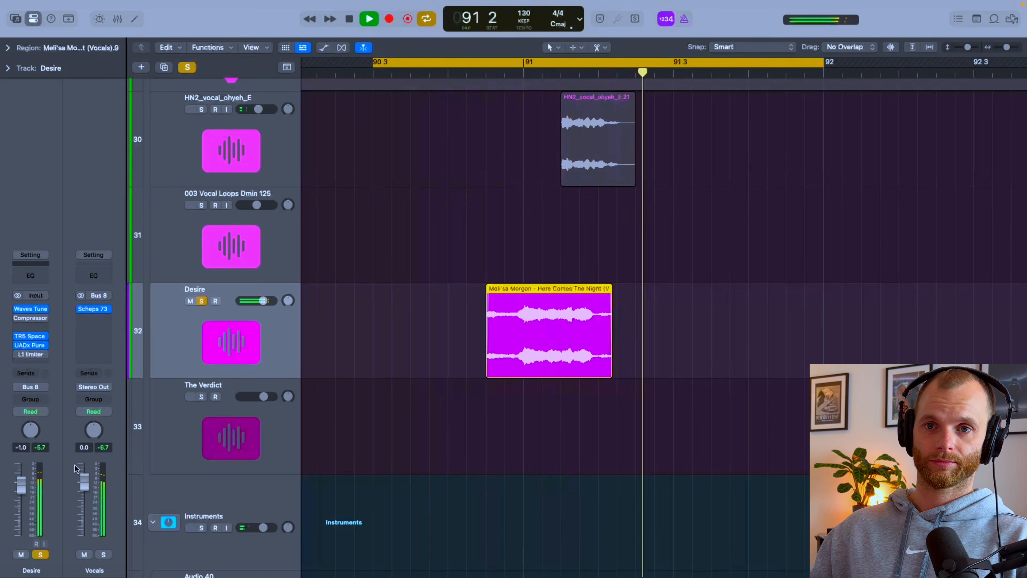
{"action": "key", "text": "space"}
{"action": "key", "text": "space"}
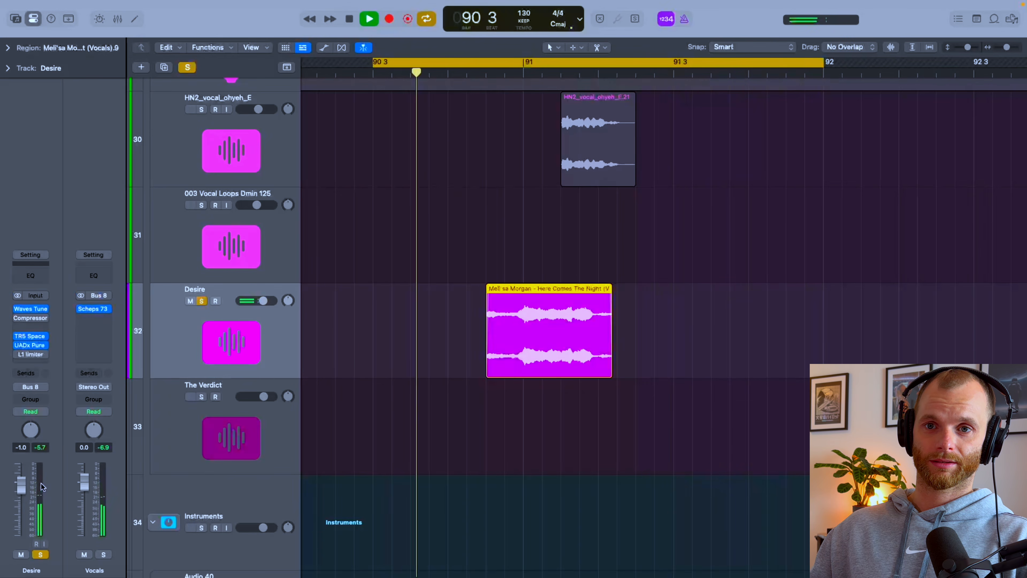
{"action": "key", "text": "space"}
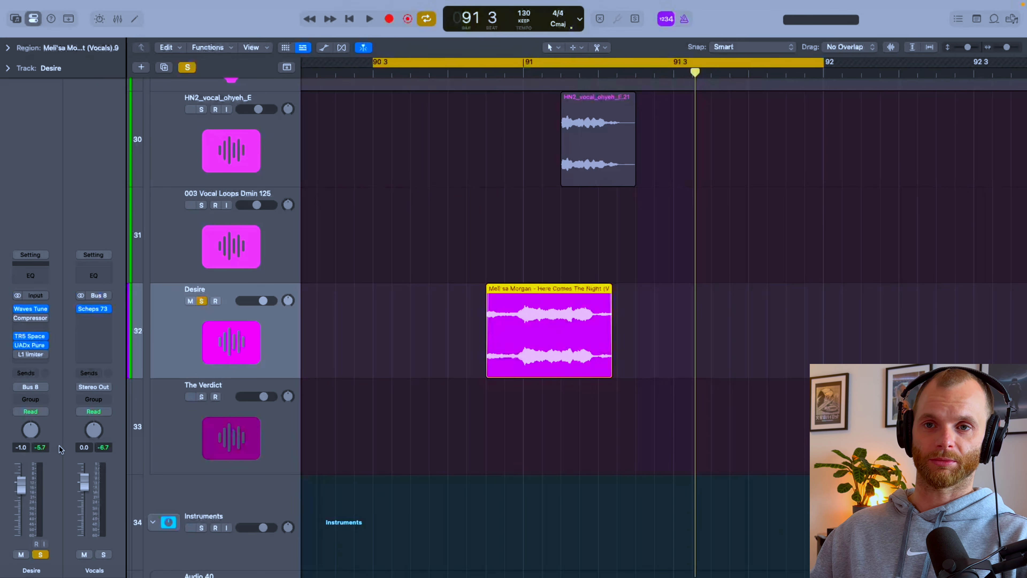
{"action": "key", "text": "space"}
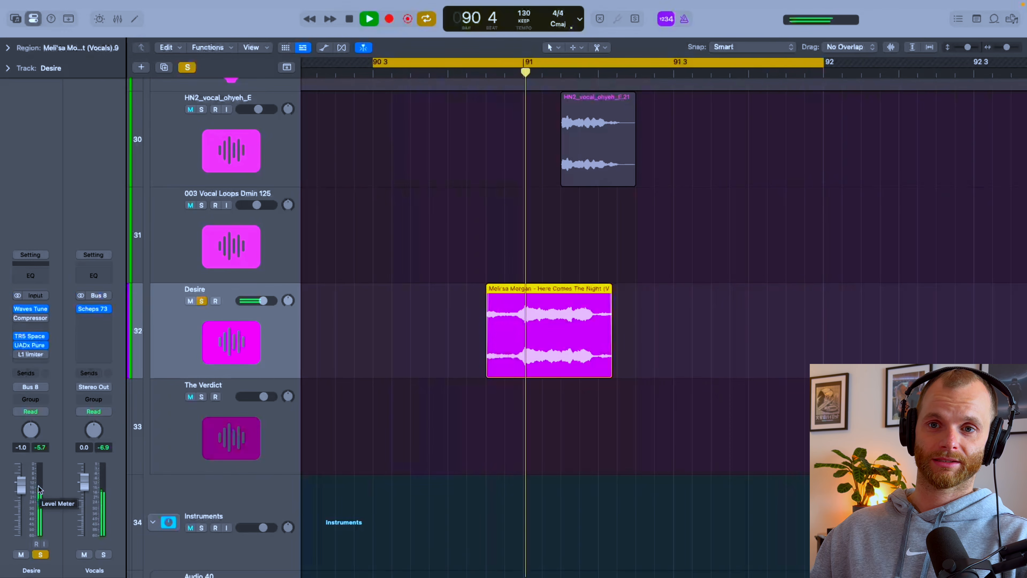
{"action": "key", "text": "space"}
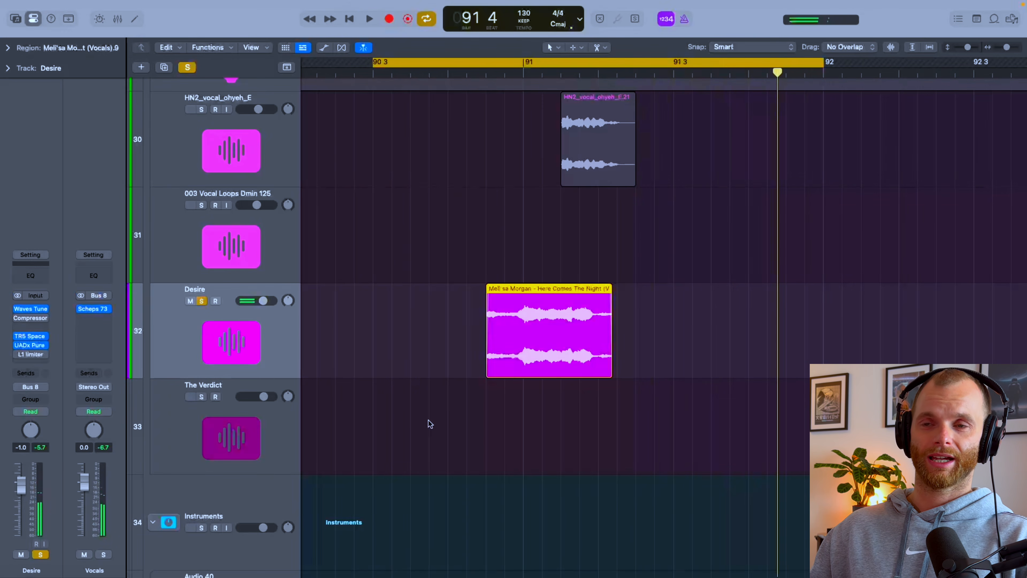
Step: Reopen and re-enable the Desire track's Compressor, and lower its threshold to -34.5 dB while the unsoloed mix plays
{"action": "left_click", "coordinate": [31, 318]}
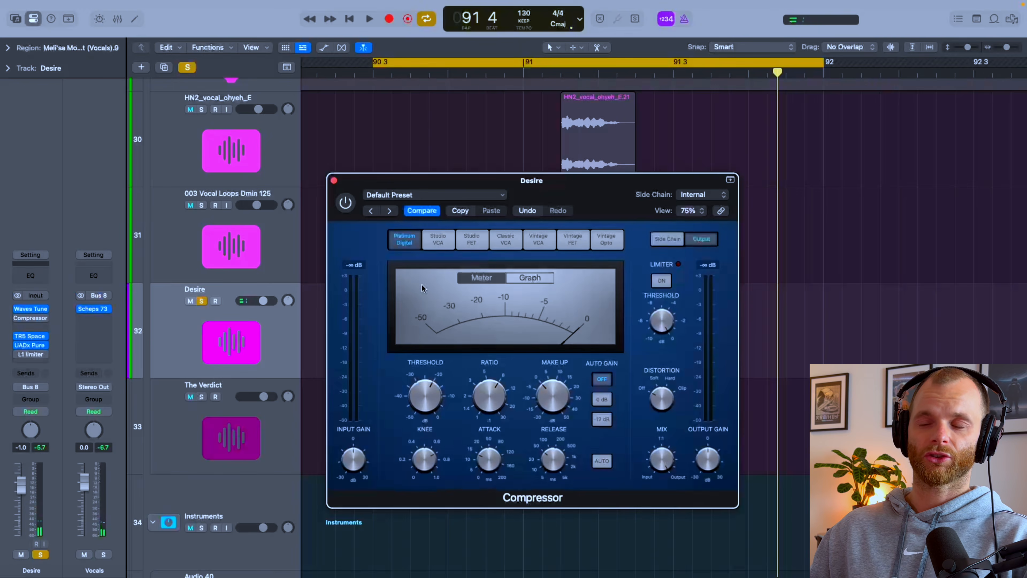
{"action": "left_click_drag", "start_coordinate": [592, 189], "coordinate": [630, 193]}
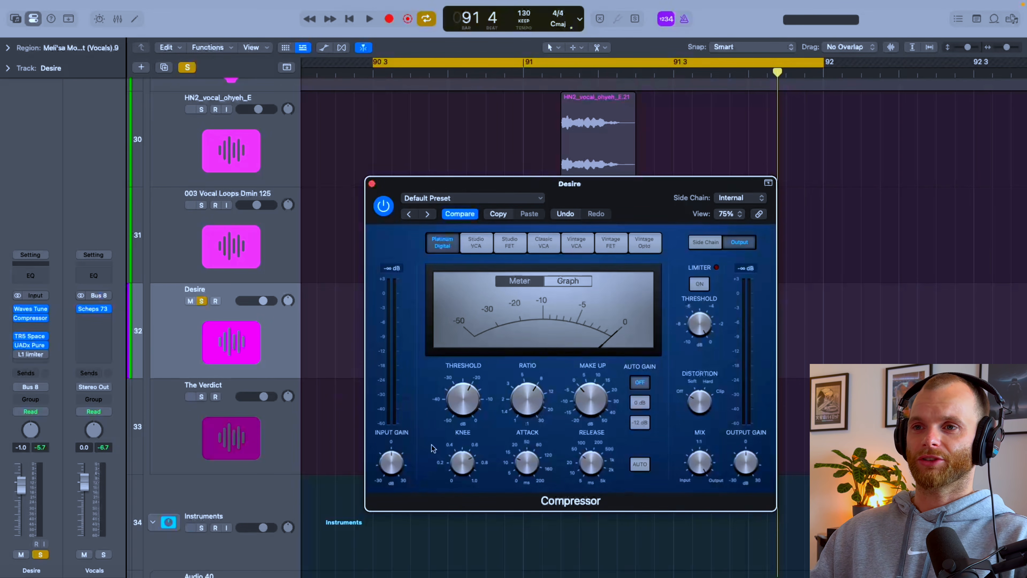
{"action": "mouse_move", "coordinate": [469, 407]}
{"action": "left_mouse_down"}
{"action": "mouse_move", "coordinate": [469, 428]}
{"action": "mouse_move", "coordinate": [475, 422]}
{"action": "left_mouse_up"}
{"action": "key", "text": "space"}
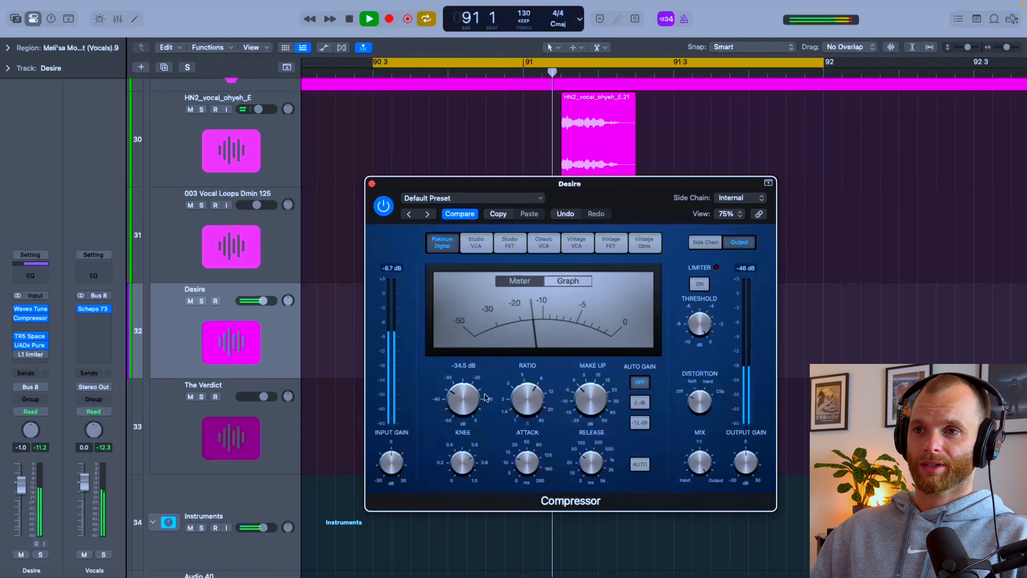
{"action": "key", "text": "space"}
Step: Set the Compressor's make-up gain to 5.0 dB and listen to the vocal in the mix
{"action": "left_click_drag", "start_coordinate": [484, 393], "coordinate": [478, 398]}
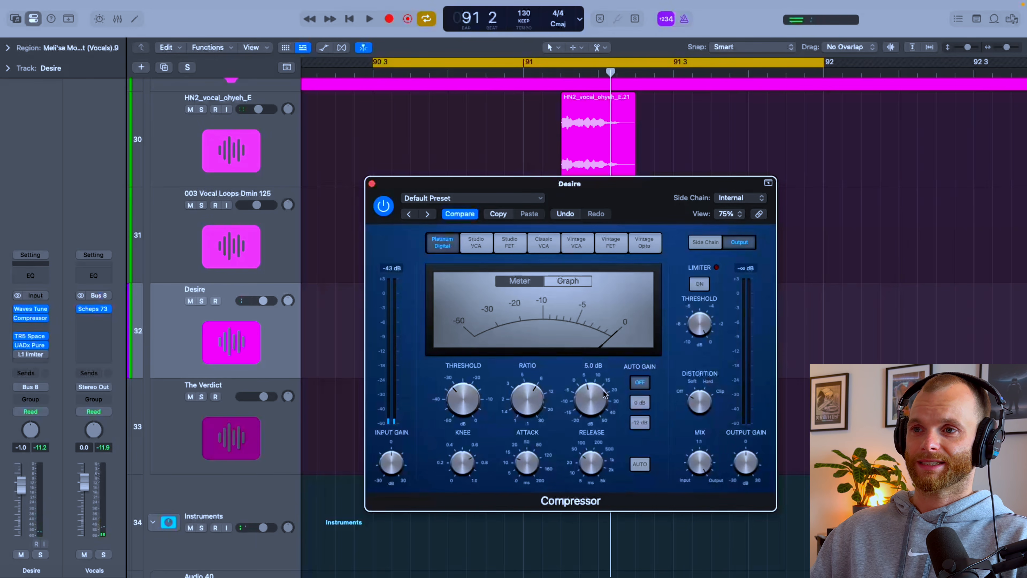
{"action": "key", "text": "space"}
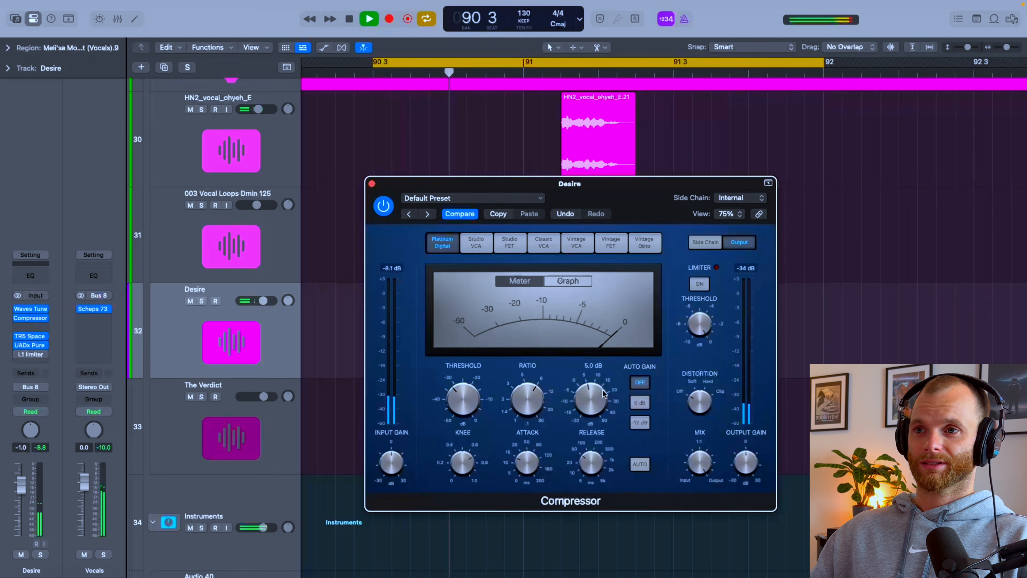
{"action": "key", "text": "space"}
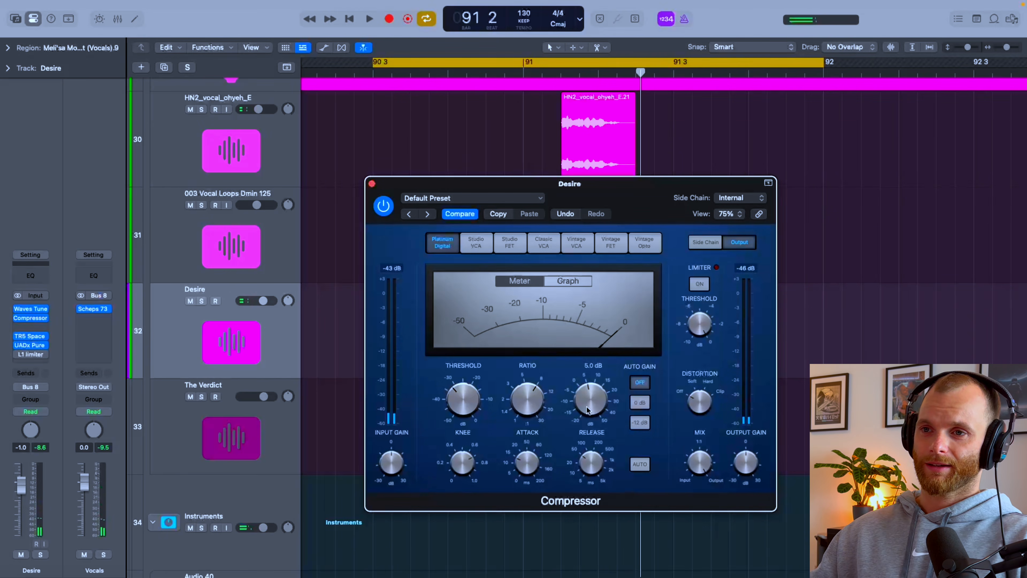
Step: Set the Compressor's threshold to 0.0 dB and play the mix to hear the louder vocal
{"action": "left_click_drag", "start_coordinate": [476, 395], "coordinate": [476, 391]}
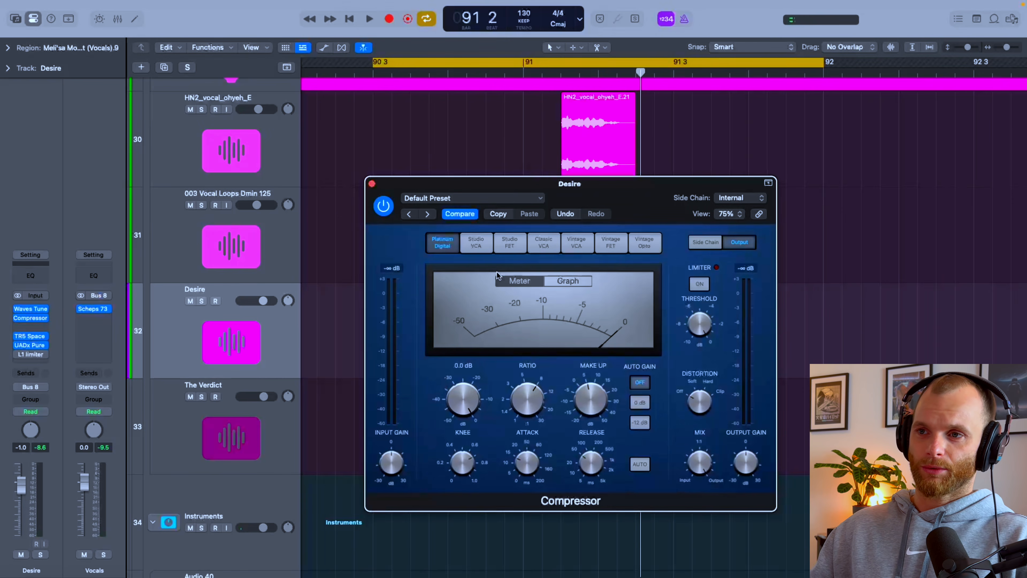
{"action": "key", "text": "space"}
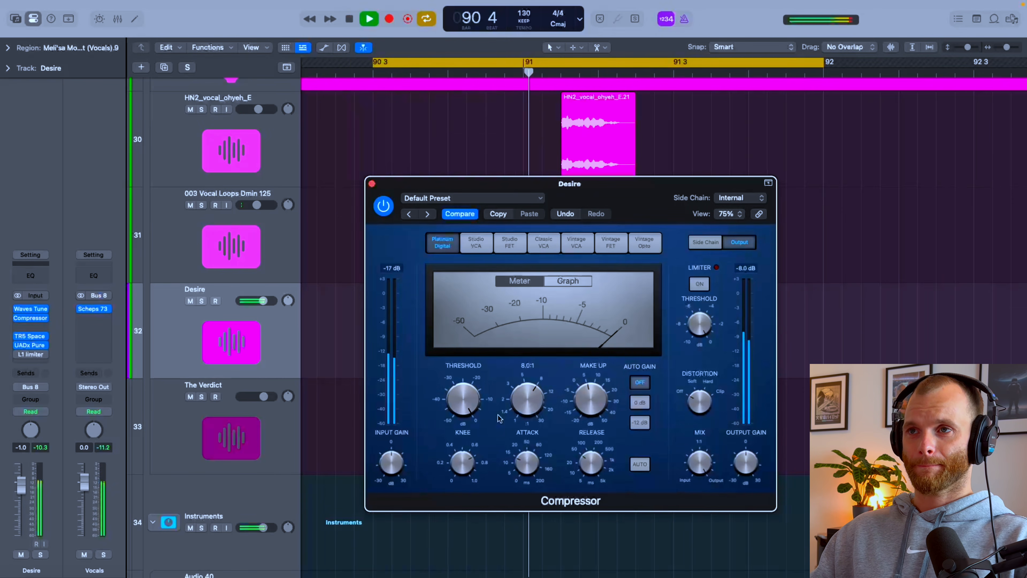
{"action": "key", "text": "space"}
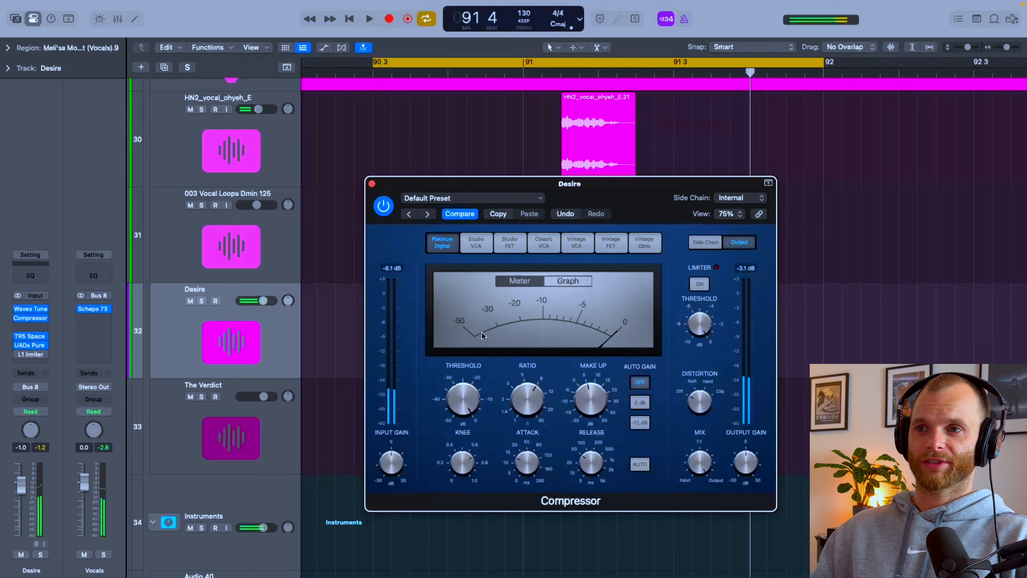
Step: Lower the Compressor's threshold again to hear the vocal in the mix, and remove the Compressor from the Desire track
{"action": "left_click_drag", "start_coordinate": [448, 395], "coordinate": [455, 420]}
{"action": "key", "text": "space"}
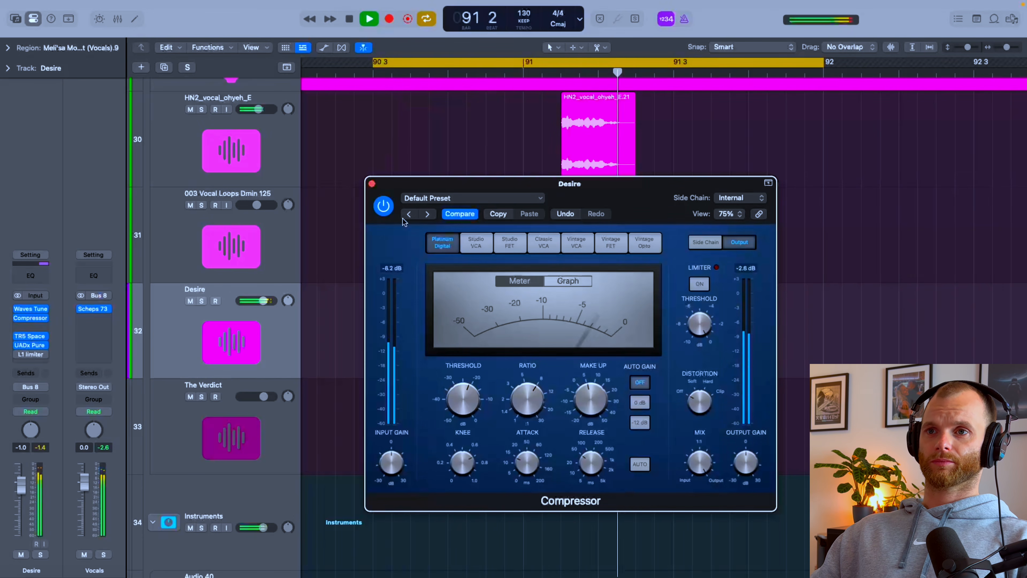
{"action": "key", "text": "space"}
{"action": "left_click", "coordinate": [384, 206]}
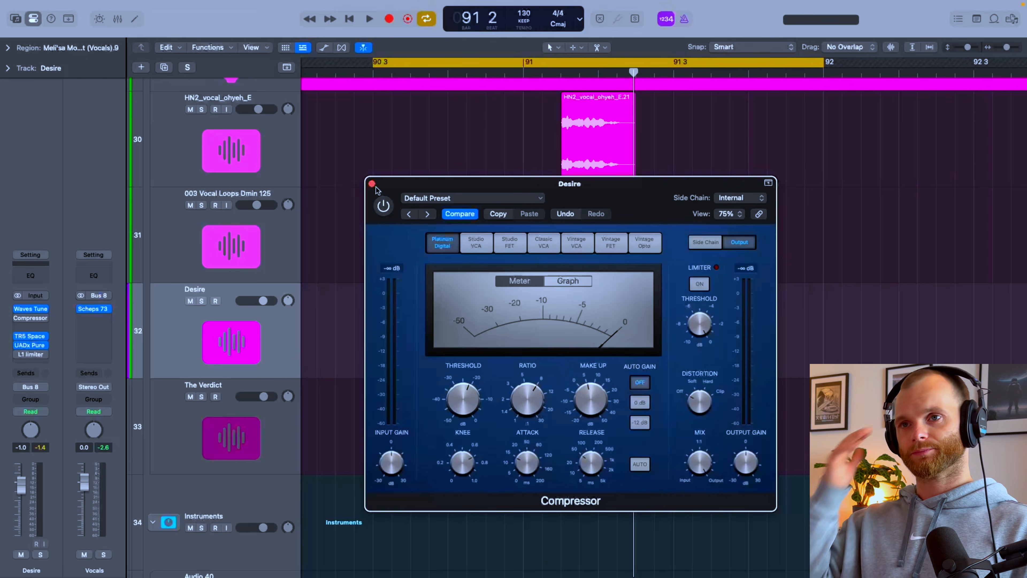
{"action": "left_click", "coordinate": [371, 185]}
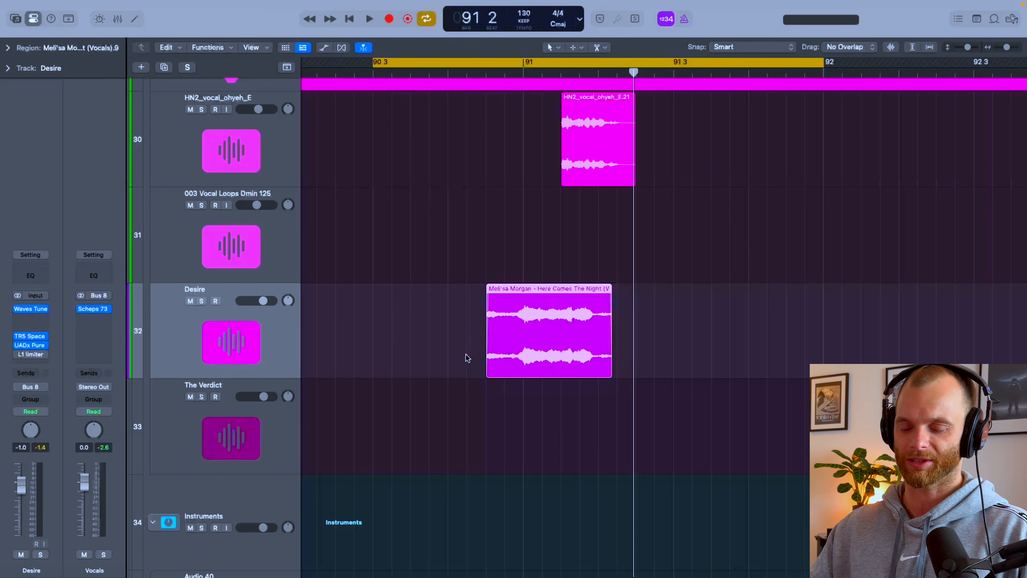
Step: Select and solo the T_TSDR_kick_oneshot_fall track and show the start of its kick waveform at 90 3 in close detail
{"action": "left_click", "coordinate": [465, 355], "text": "ctrl+alt"}
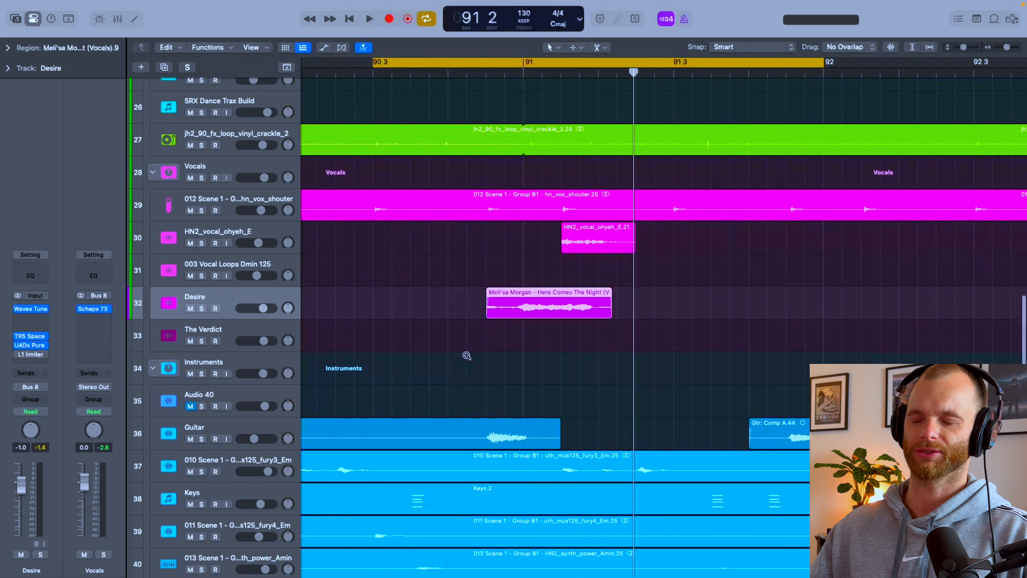
{"action": "left_click", "coordinate": [467, 356], "text": "ctrl+alt"}
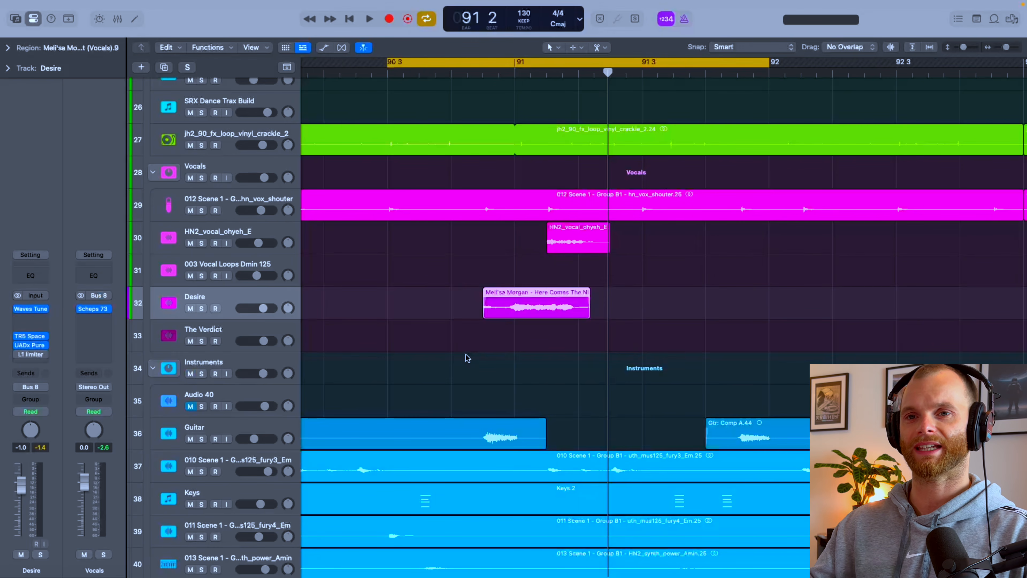
{"action": "scroll", "coordinate": [467, 358], "scroll_direction": "up", "scroll_amount": 20}
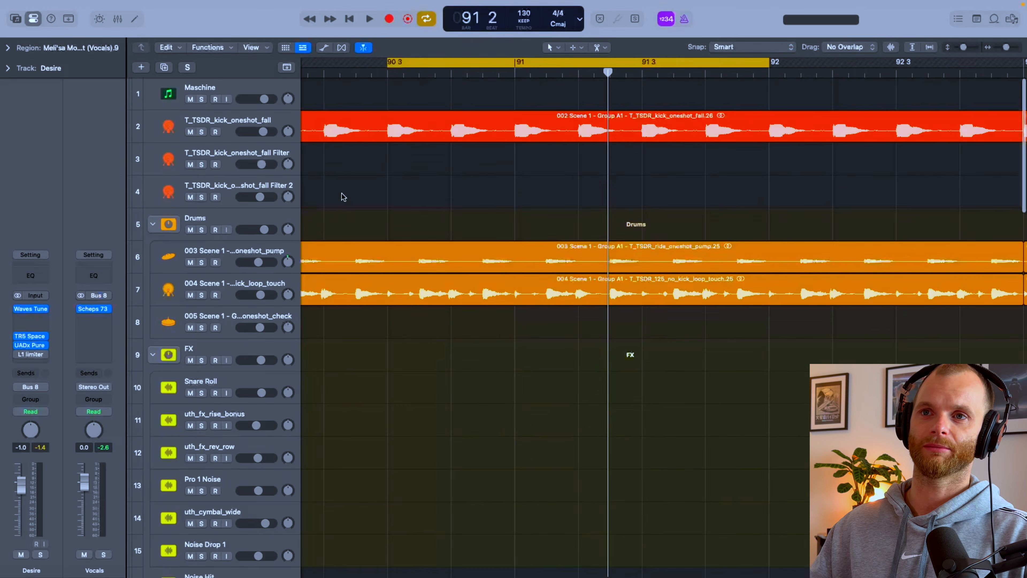
{"action": "left_click", "coordinate": [238, 118]}
{"action": "key", "text": "s"}
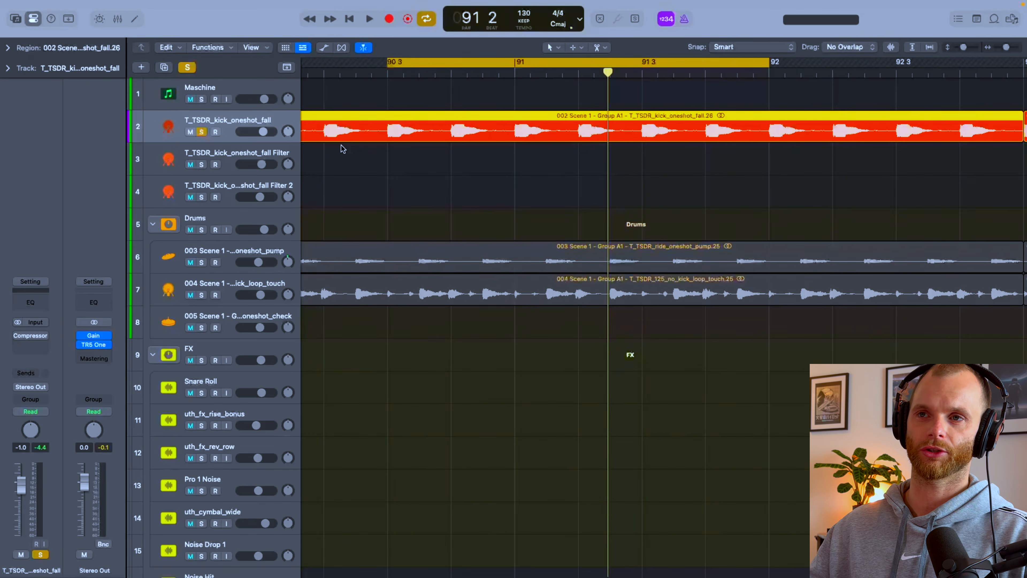
{"action": "scroll", "coordinate": [437, 218], "scroll_direction": "up", "scroll_amount": 5}
{"action": "scroll", "coordinate": [438, 218], "scroll_direction": "up", "scroll_amount": 10}
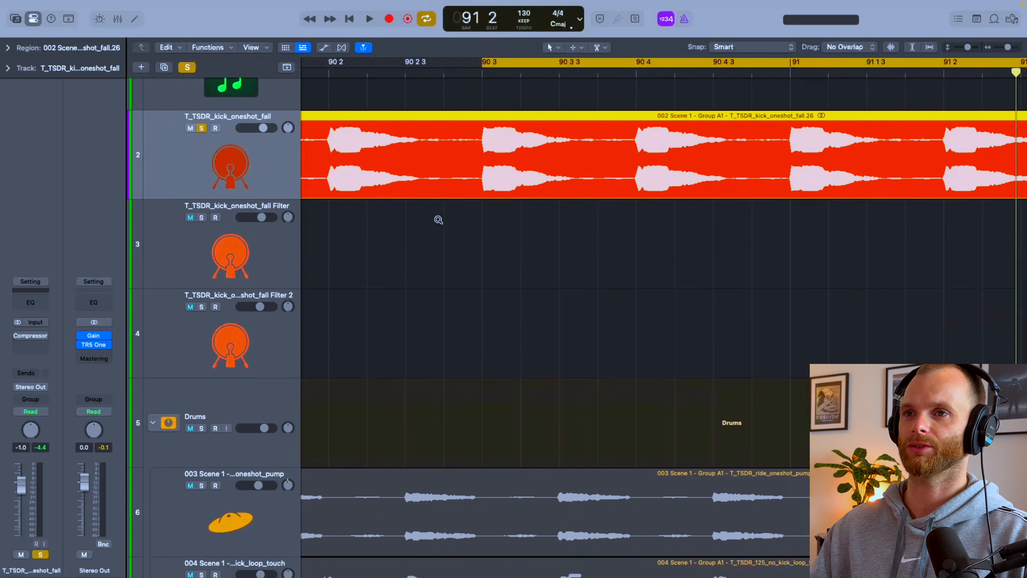
{"action": "scroll", "coordinate": [576, 178], "scroll_direction": "right", "scroll_amount": 10}
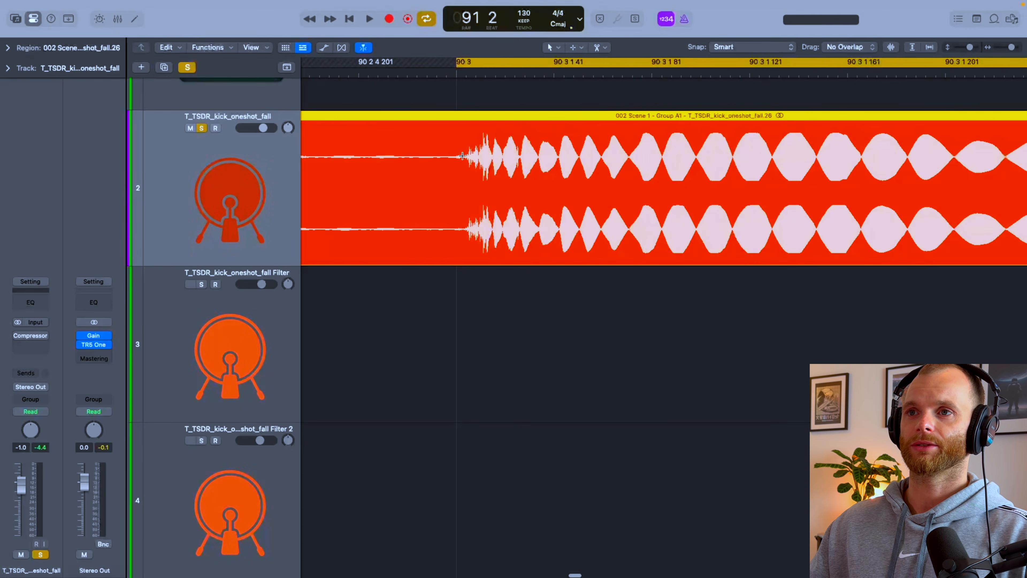
Step: Separate the kick's attack from 90 3 1 1 to 90 3 1 81 into its own region and show the region's parameters
{"action": "left_click_drag", "start_coordinate": [457, 156], "coordinate": [654, 152]}
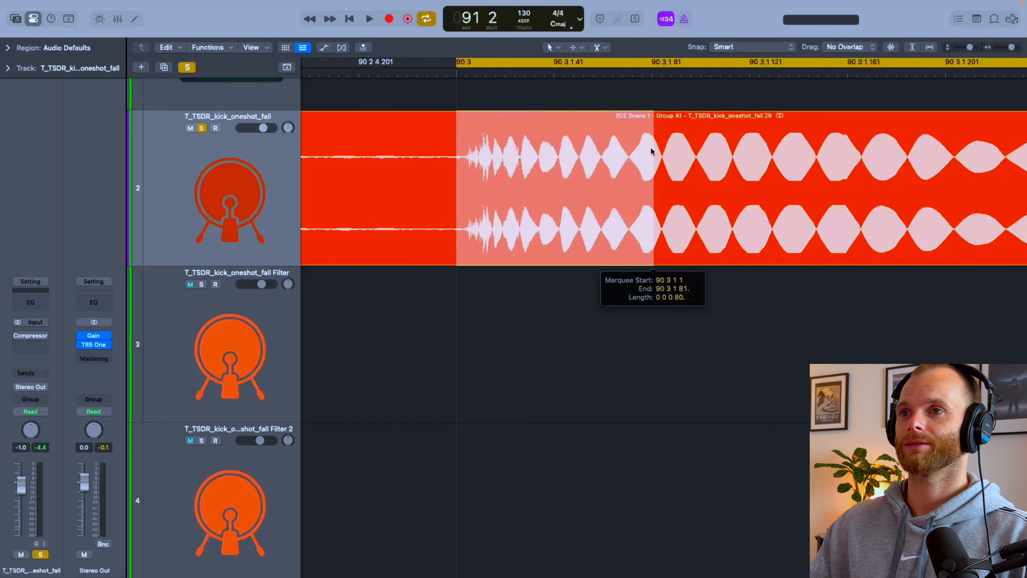
{"action": "left_click", "coordinate": [647, 153]}
{"action": "left_click", "coordinate": [8, 47]}
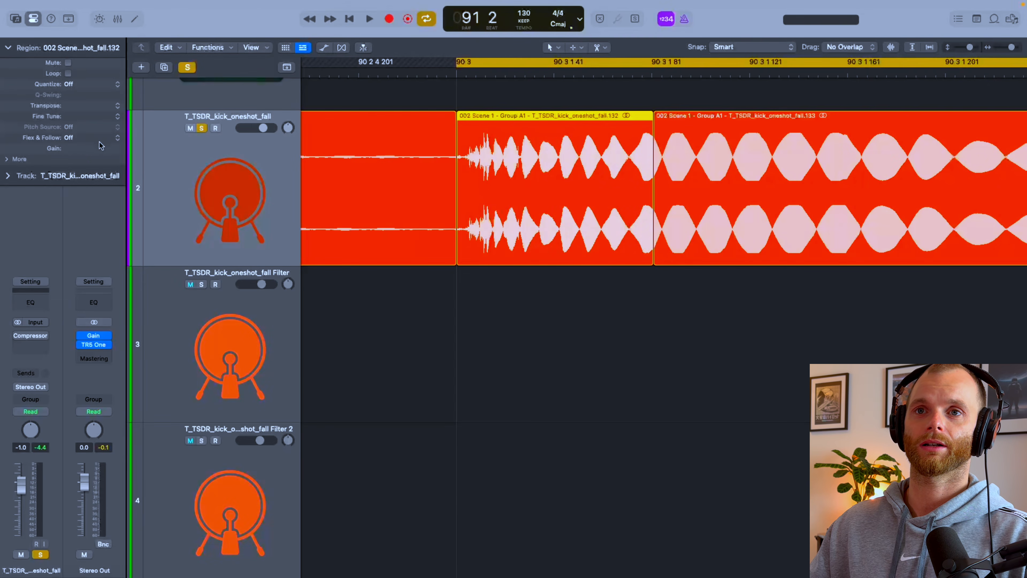
Step: Raise the gain of the kick's separated attack region to +1.6 dB
{"action": "left_click_drag", "start_coordinate": [93, 148], "coordinate": [92, 140]}
{"action": "scroll", "coordinate": [353, 196], "scroll_direction": "down", "scroll_amount": 10}
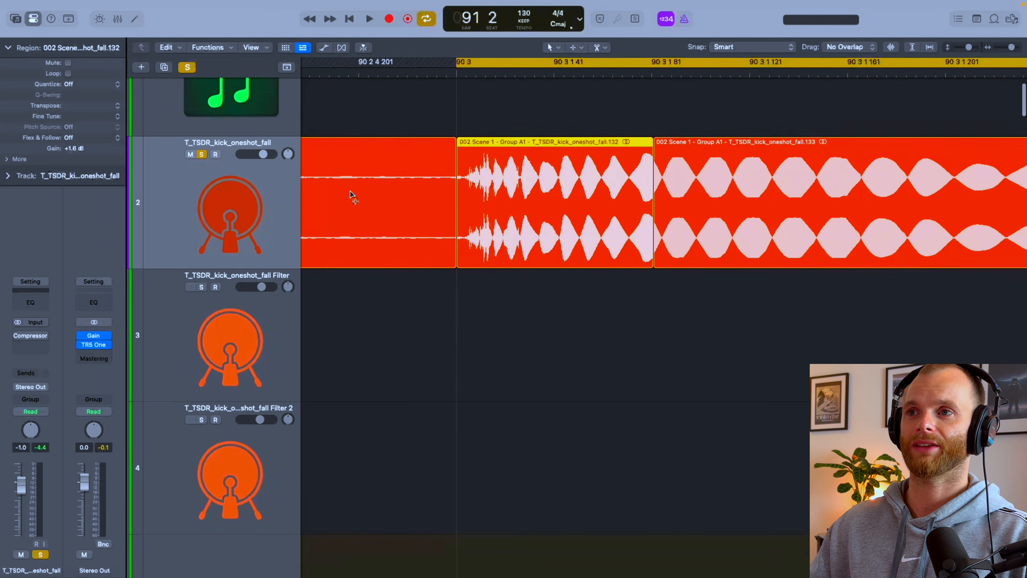
Step: Separate the kick's body from 90 3 1 81 to 90 3 2 1, lower its region gain and listen to the kick
{"action": "left_click", "coordinate": [374, 191]}
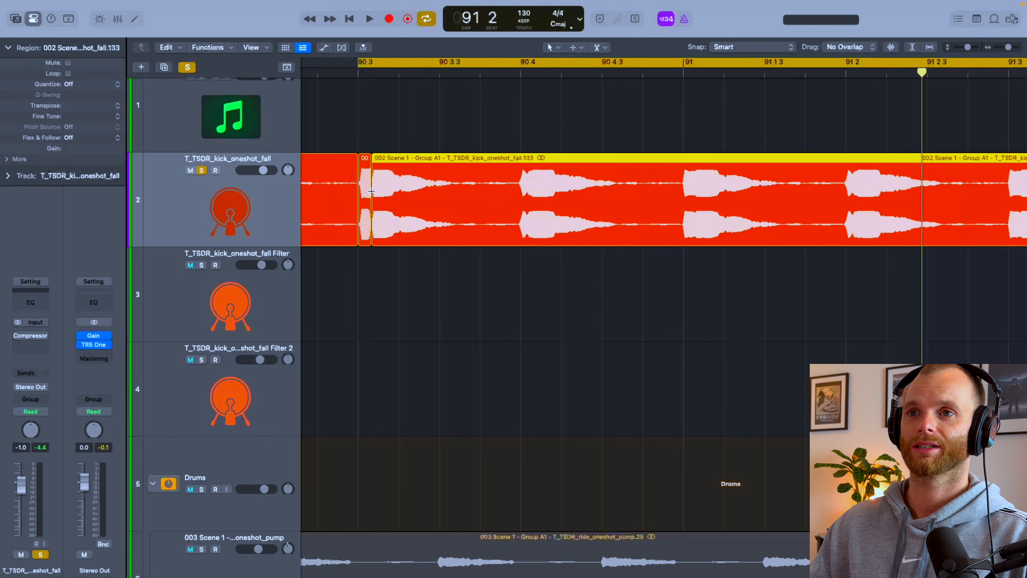
{"action": "left_click_drag", "start_coordinate": [371, 191], "coordinate": [399, 191]}
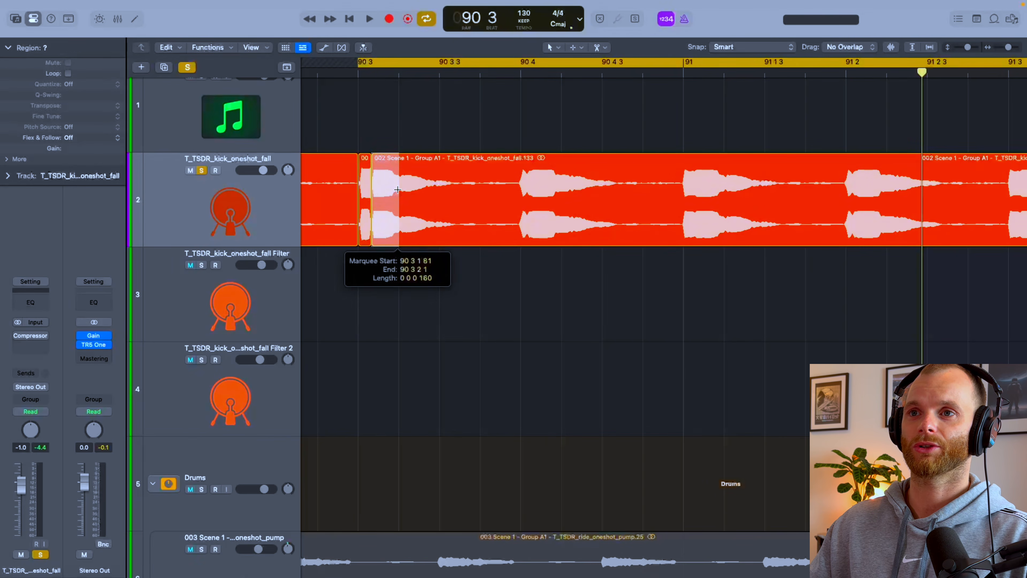
{"action": "left_click", "coordinate": [387, 191]}
{"action": "left_click_drag", "start_coordinate": [76, 151], "coordinate": [77, 170]}
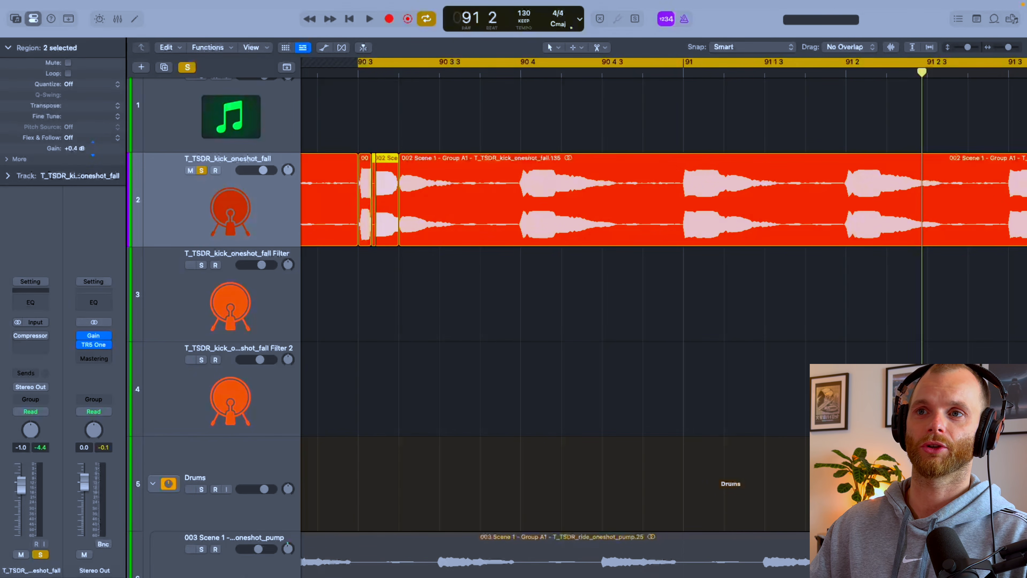
{"action": "left_click", "coordinate": [481, 269]}
{"action": "key", "text": "space"}
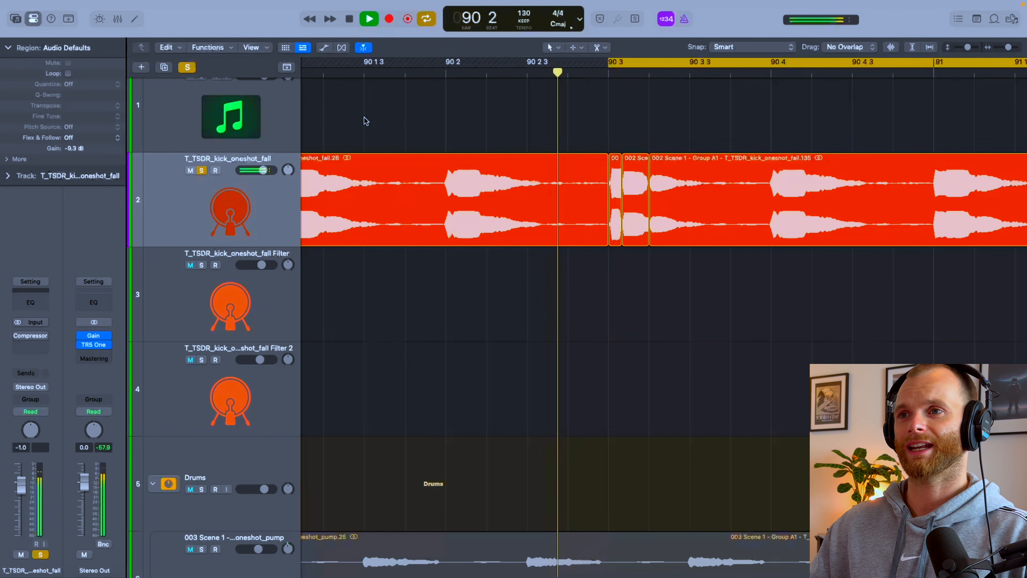
{"action": "key", "text": "space"}
Step: Undo the gain changes and cuts on the kick so that it is one uncut region again
{"action": "key", "text": "super+z"}
{"action": "key", "text": "super+z"}
{"action": "key", "text": "super+z"}
{"action": "key", "text": "super+z"}
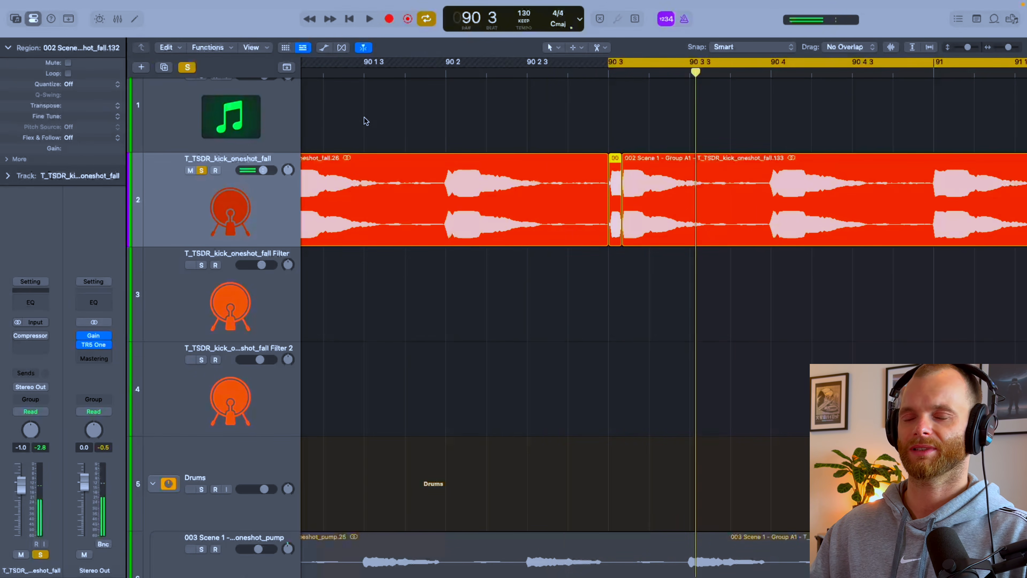
{"action": "left_click", "coordinate": [540, 307]}
{"action": "scroll", "coordinate": [539, 307], "scroll_direction": "down", "scroll_amount": 5}
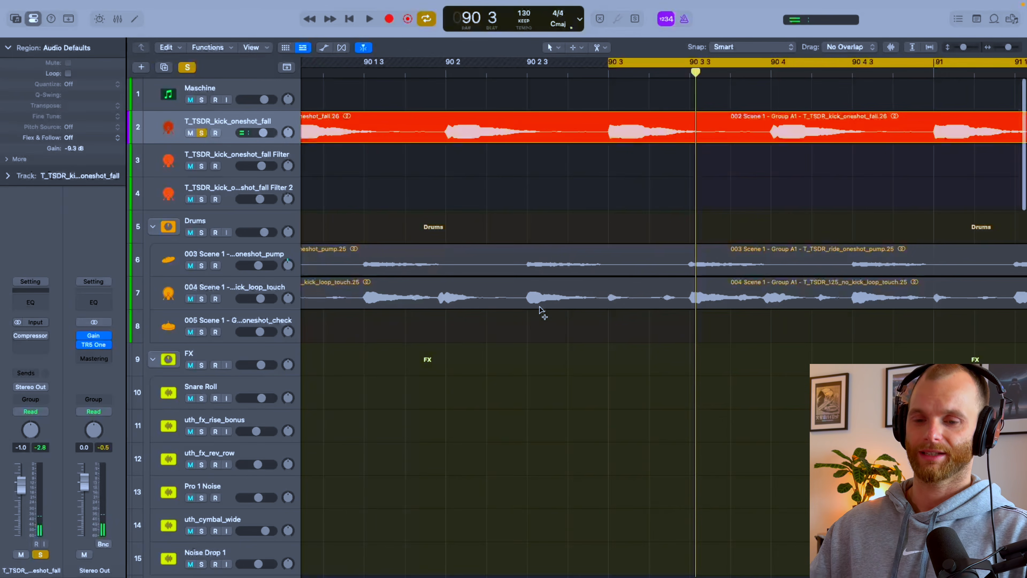
Step: Unsolo the T_TSDR_kick_oneshot_fall track and turn off cycle mode
{"action": "key", "text": "s"}
{"action": "scroll", "coordinate": [539, 307], "scroll_direction": "down", "scroll_amount": 10}
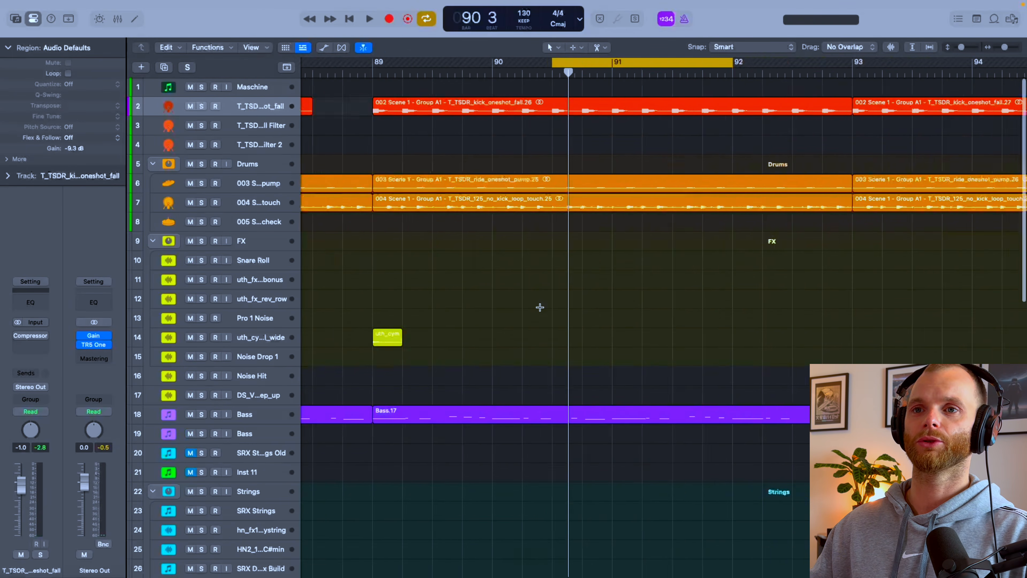
{"action": "key", "text": "c"}
{"action": "scroll", "coordinate": [512, 236], "scroll_direction": "left", "scroll_amount": 2}
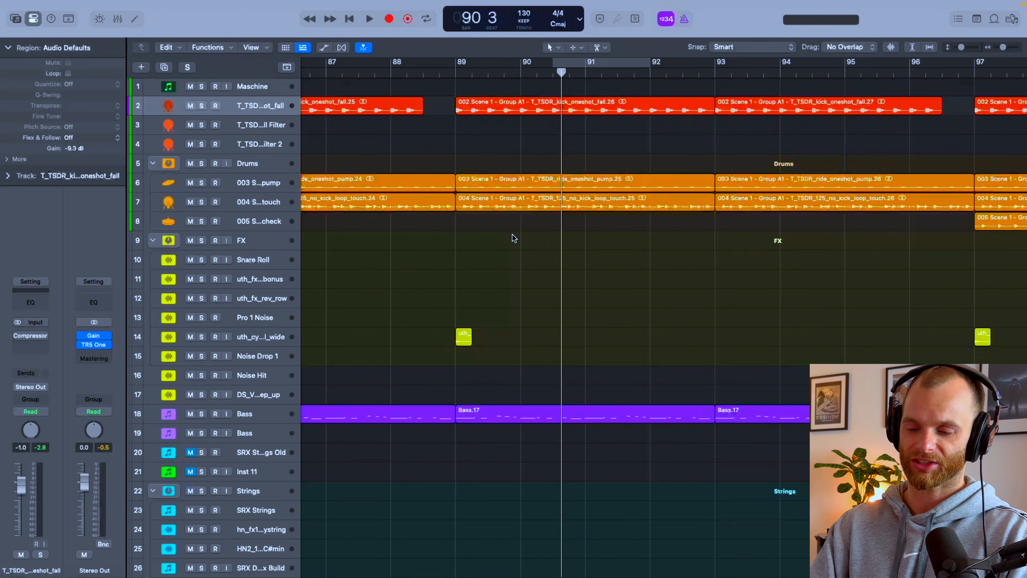
Step: Hide the inspector and open the mixer to look over the channel strips of all tracks
{"action": "key", "text": "i"}
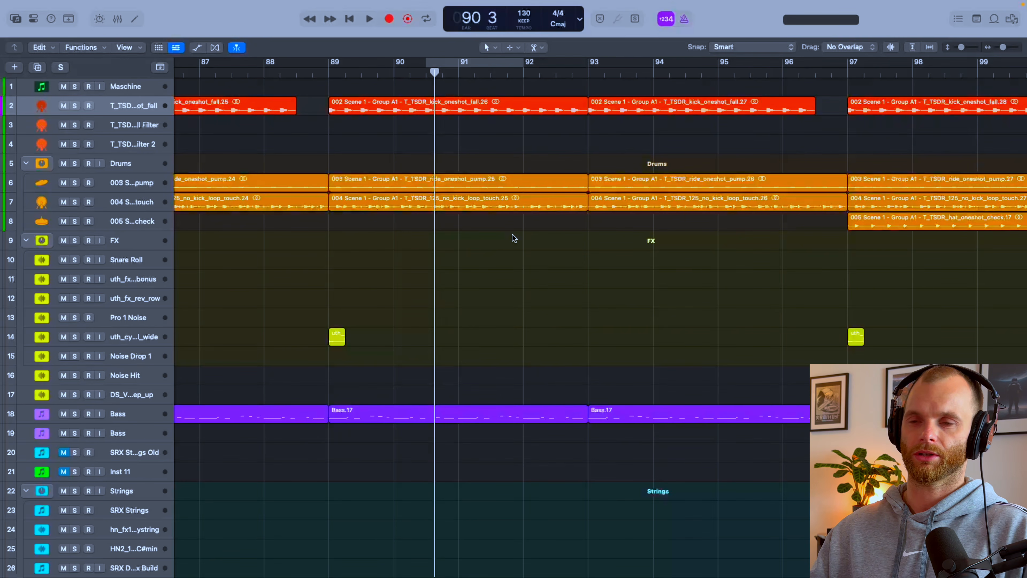
{"action": "scroll", "coordinate": [513, 237], "scroll_direction": "down", "scroll_amount": 5}
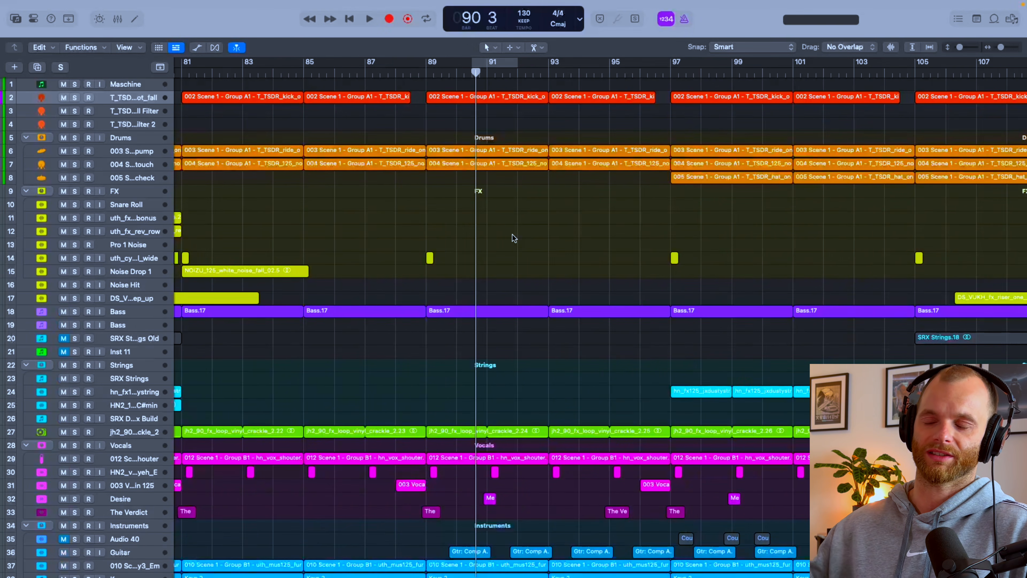
{"action": "scroll", "coordinate": [512, 238], "scroll_direction": "down", "scroll_amount": 8}
{"action": "scroll", "coordinate": [512, 237], "scroll_direction": "down", "scroll_amount": 4}
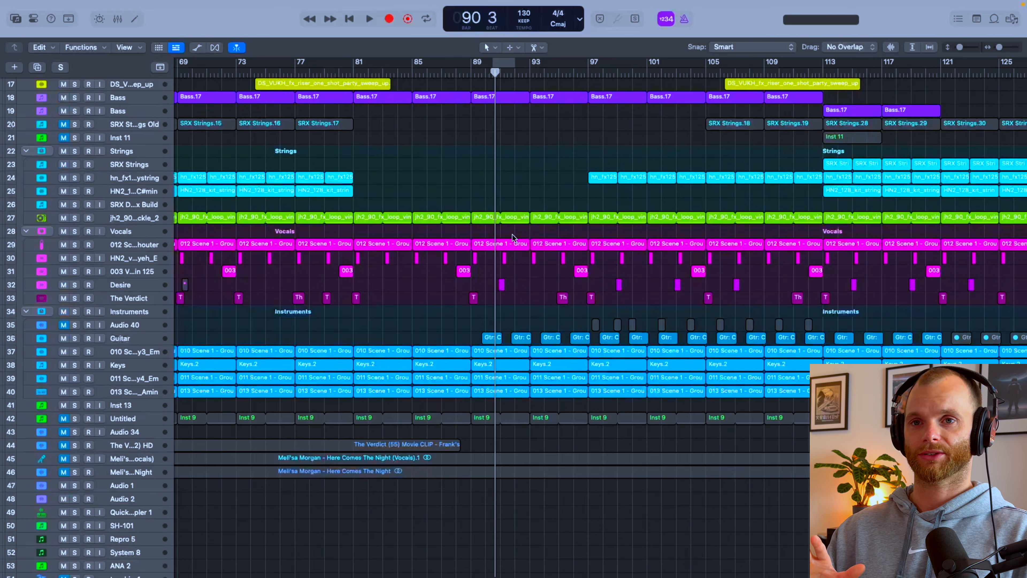
{"action": "key", "text": "x"}
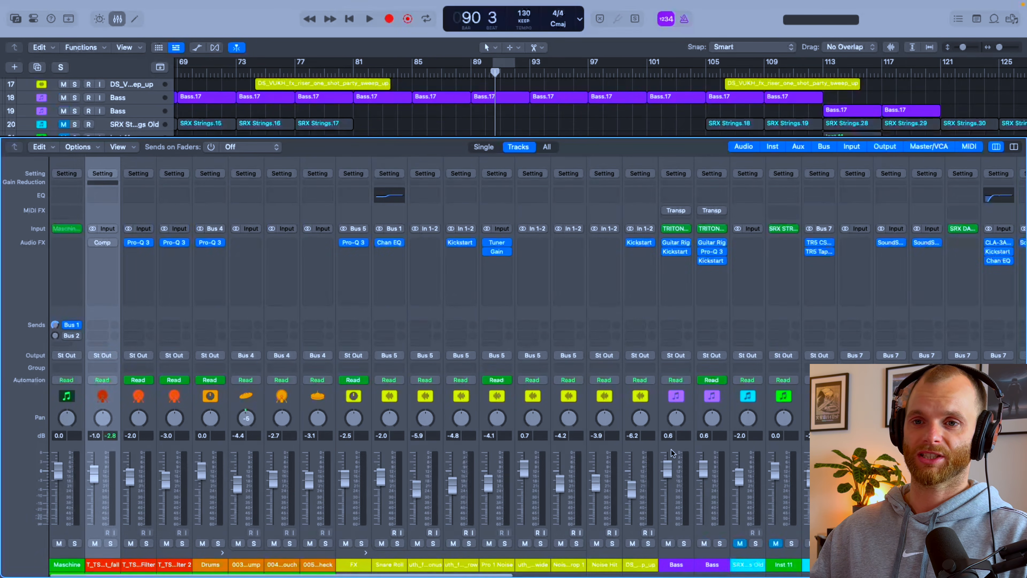
{"action": "scroll", "coordinate": [672, 452], "scroll_direction": "right", "scroll_amount": 3}
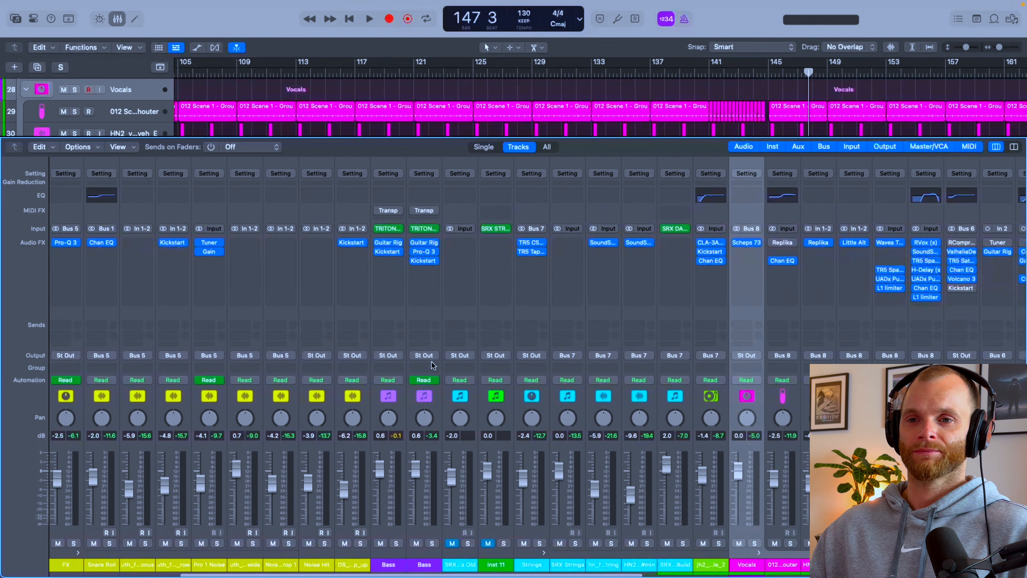
{"action": "scroll", "coordinate": [432, 362], "scroll_direction": "left", "scroll_amount": 3}
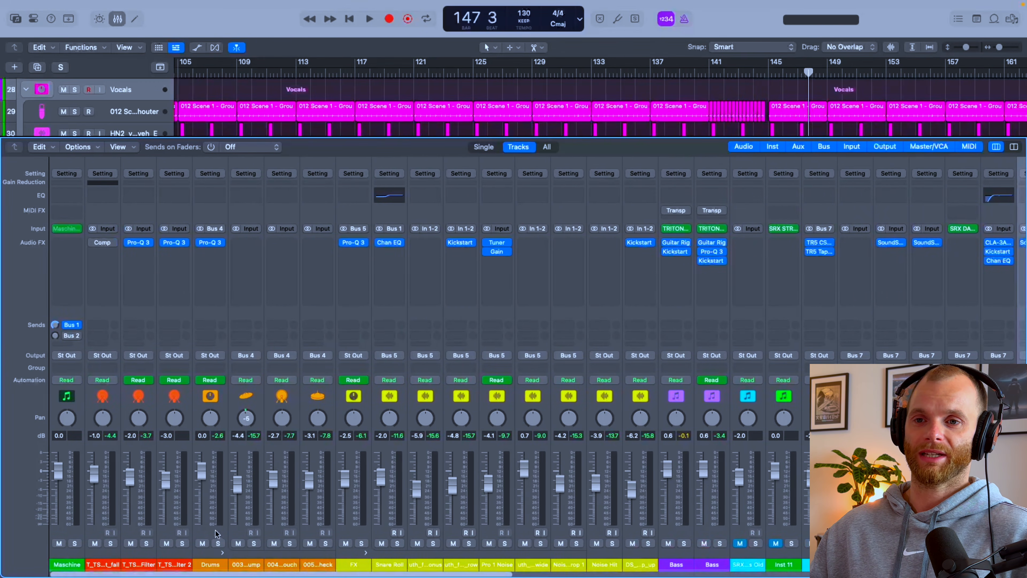
Step: Solo the Drums stack, close the mixer and select the drum regions from bar 145 to 161
{"action": "left_click", "coordinate": [217, 543]}
{"action": "key", "text": "x"}
{"action": "scroll", "coordinate": [471, 296], "scroll_direction": "up", "scroll_amount": 15}
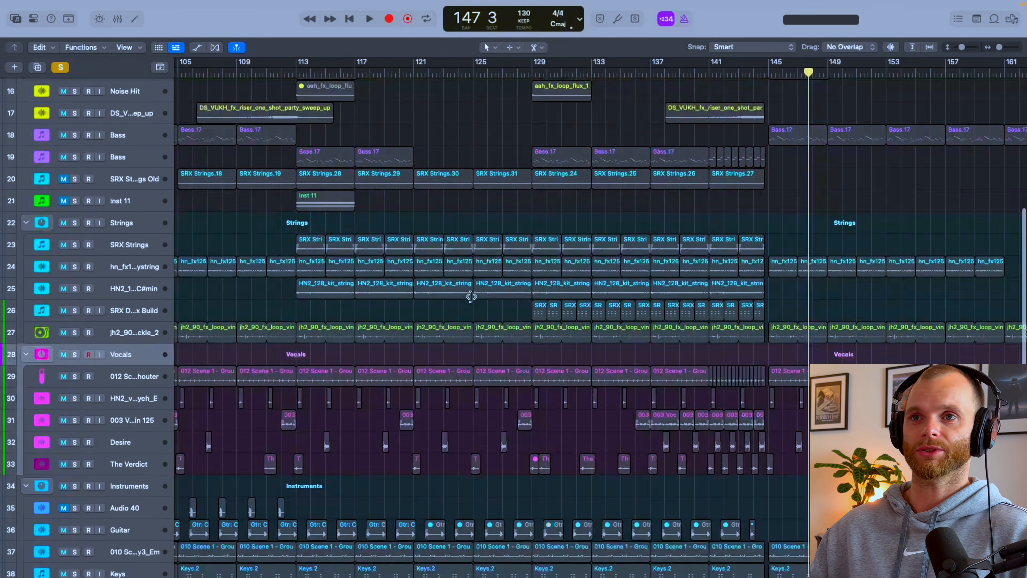
{"action": "scroll", "coordinate": [471, 296], "scroll_direction": "up", "scroll_amount": 3}
{"action": "scroll", "coordinate": [471, 298], "scroll_direction": "right", "scroll_amount": 7}
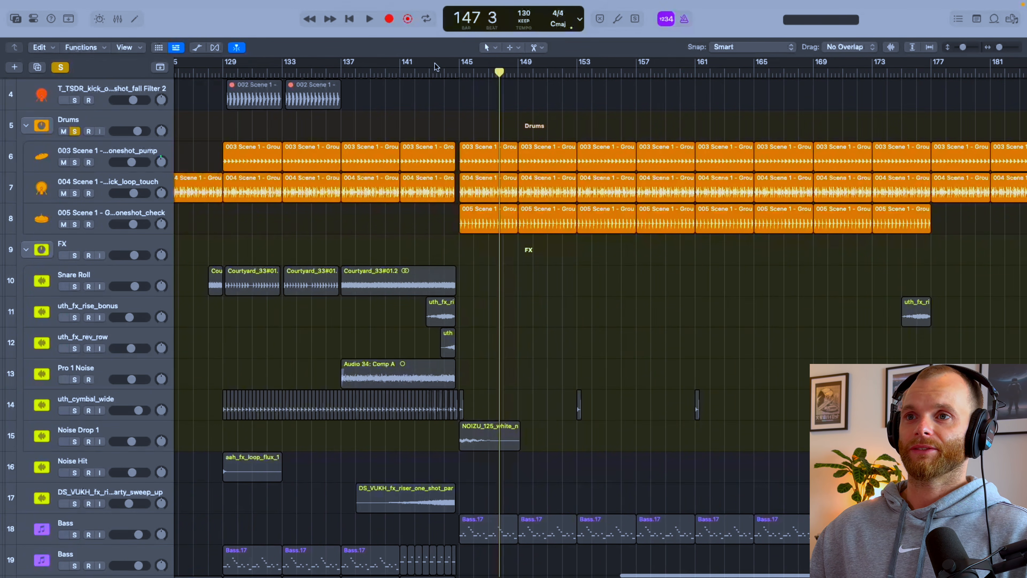
{"action": "scroll", "coordinate": [474, 124], "scroll_direction": "up", "scroll_amount": 3}
{"action": "scroll", "coordinate": [474, 123], "scroll_direction": "up", "scroll_amount": 2}
{"action": "left_click_drag", "start_coordinate": [454, 125], "coordinate": [843, 312]}
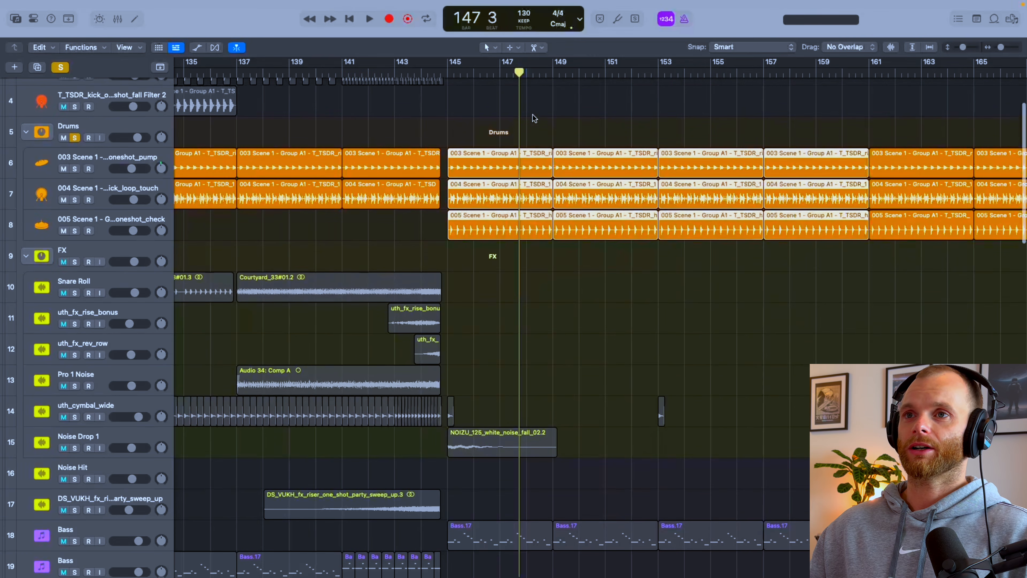
Step: Set a cycle range from bar 145 to 153, play the soloed Drums and reopen the mixer
{"action": "left_click_drag", "start_coordinate": [448, 72], "coordinate": [656, 71]}
{"action": "left_click", "coordinate": [113, 121]}
{"action": "key", "text": "space"}
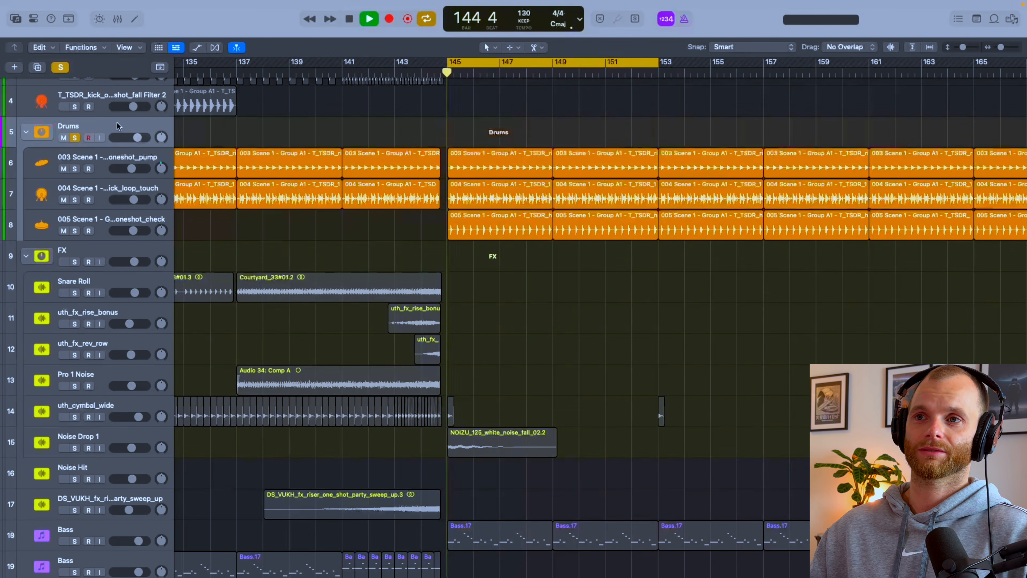
{"action": "key", "text": "x"}
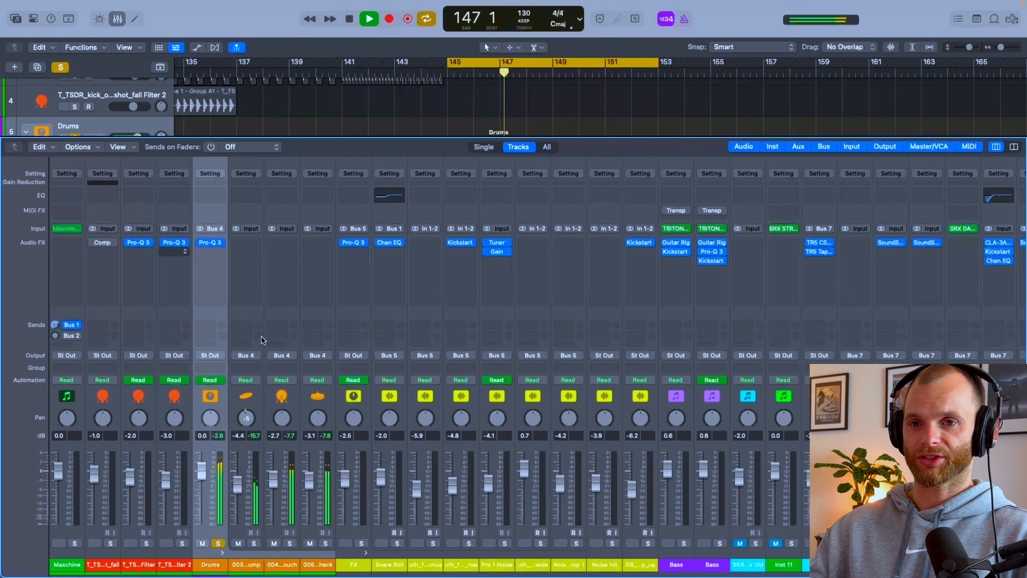
{"action": "key", "text": "space"}
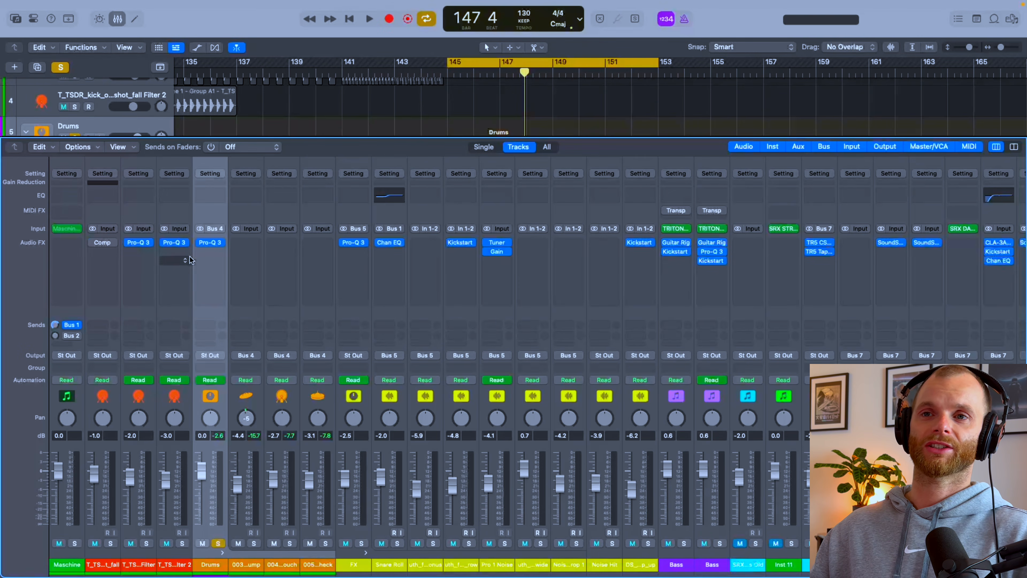
Step: Insert the TR5 Black 76 compressor on the Drums channel, with attack at 3.4 and release at 6.6
{"action": "left_click", "coordinate": [209, 261]}
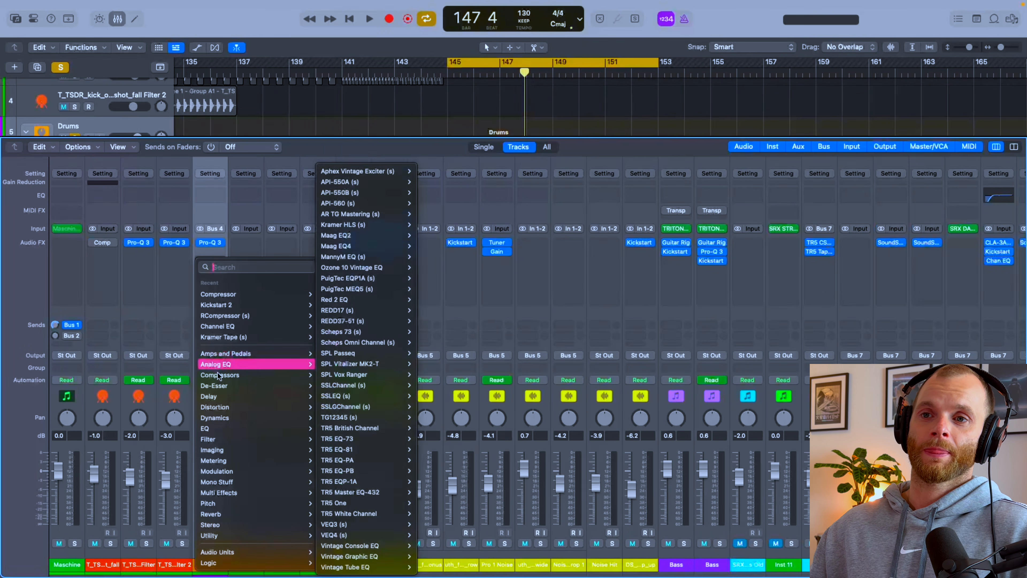
{"action": "mouse_move", "coordinate": [215, 375]}
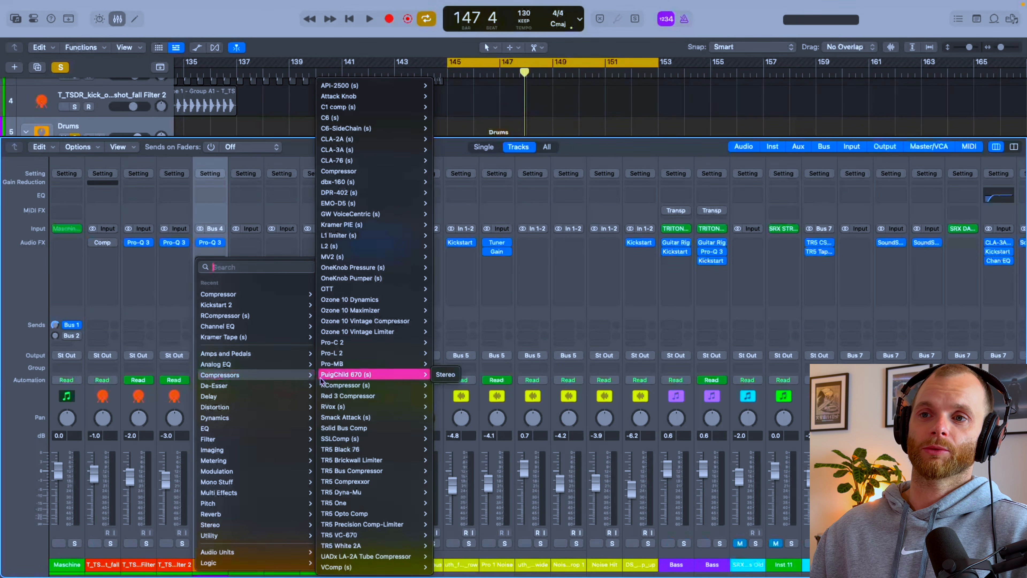
{"action": "mouse_move", "coordinate": [355, 547]}
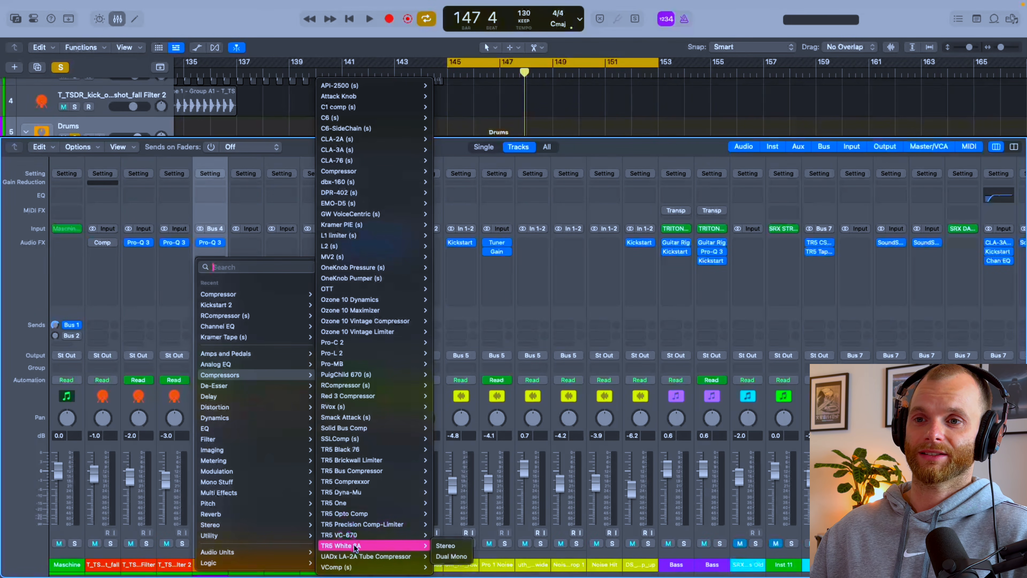
{"action": "left_click", "coordinate": [352, 451]}
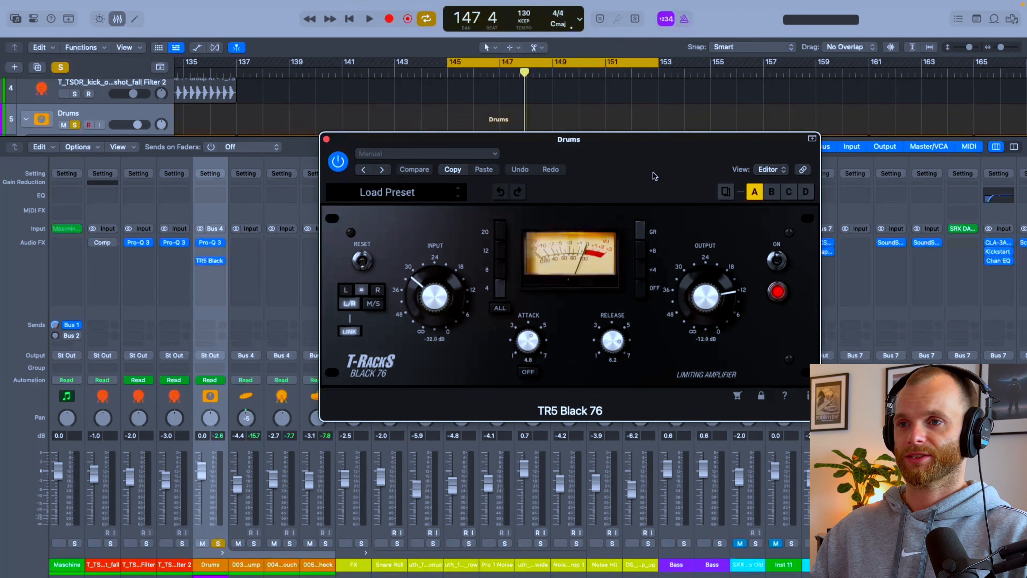
{"action": "left_click_drag", "start_coordinate": [622, 183], "coordinate": [586, 218]}
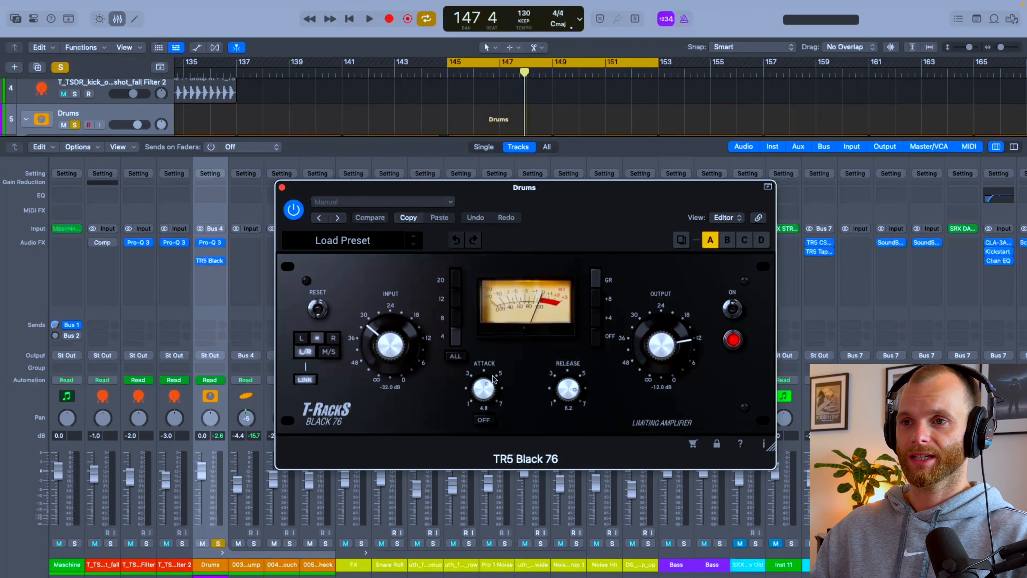
{"action": "left_click_drag", "start_coordinate": [485, 390], "coordinate": [485, 400]}
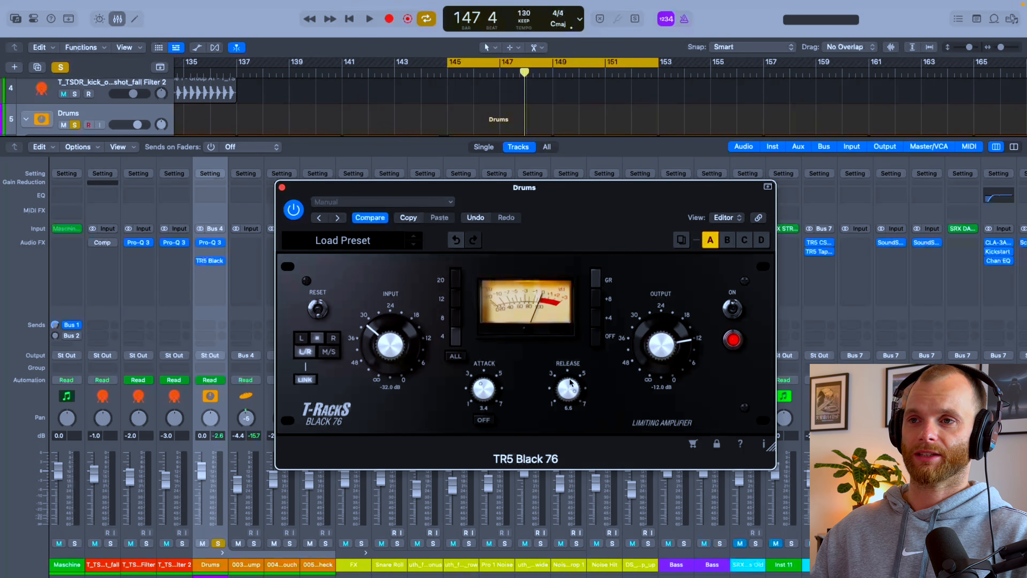
Step: While the drums play, set the Black 76's input to -28.5 dB and its output to -17.1 dB
{"action": "key", "text": "space"}
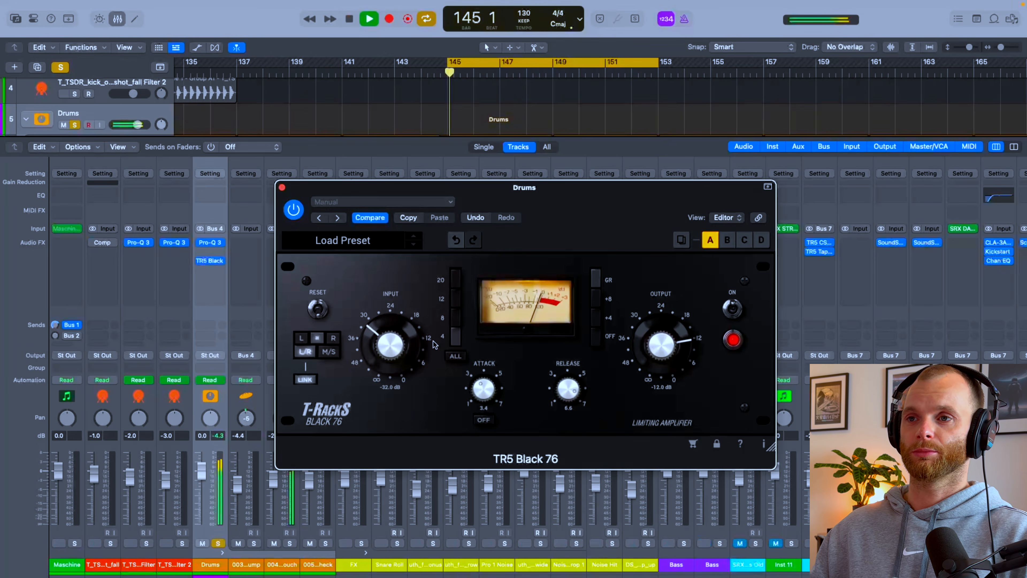
{"action": "left_click_drag", "start_coordinate": [663, 342], "coordinate": [667, 355]}
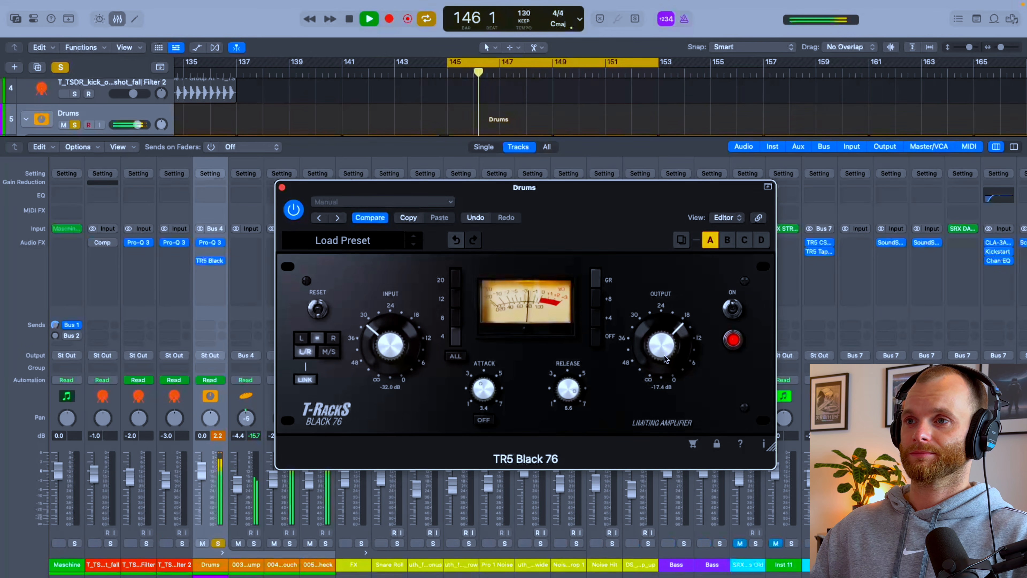
{"action": "left_click_drag", "start_coordinate": [388, 344], "coordinate": [388, 335]}
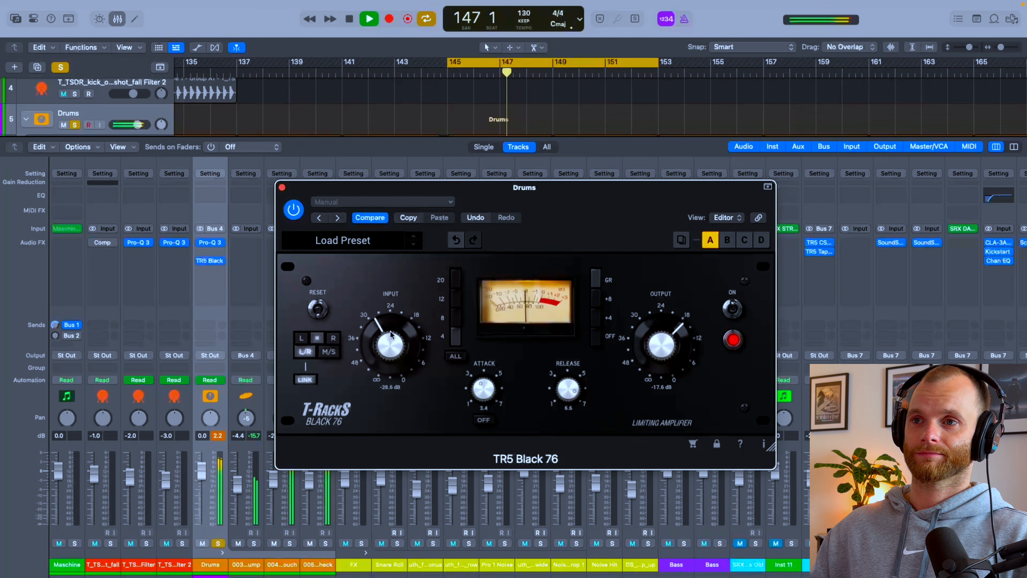
{"action": "left_click_drag", "start_coordinate": [667, 347], "coordinate": [667, 343]}
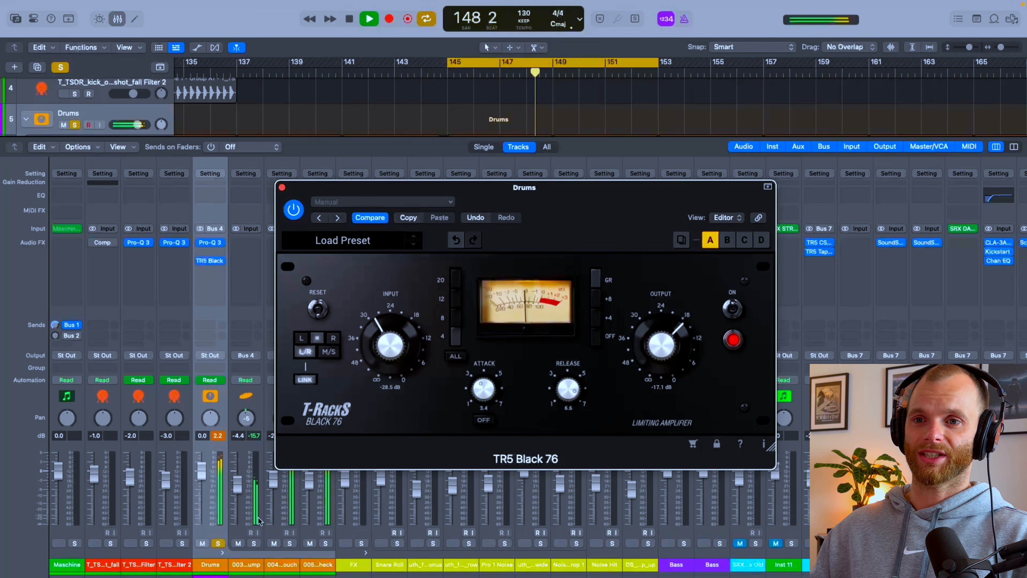
Step: Unsolo the Drums stack, play the full mix and set the Black 76's release to 6.7
{"action": "left_click", "coordinate": [218, 543]}
{"action": "key", "text": "space"}
{"action": "key", "text": "space"}
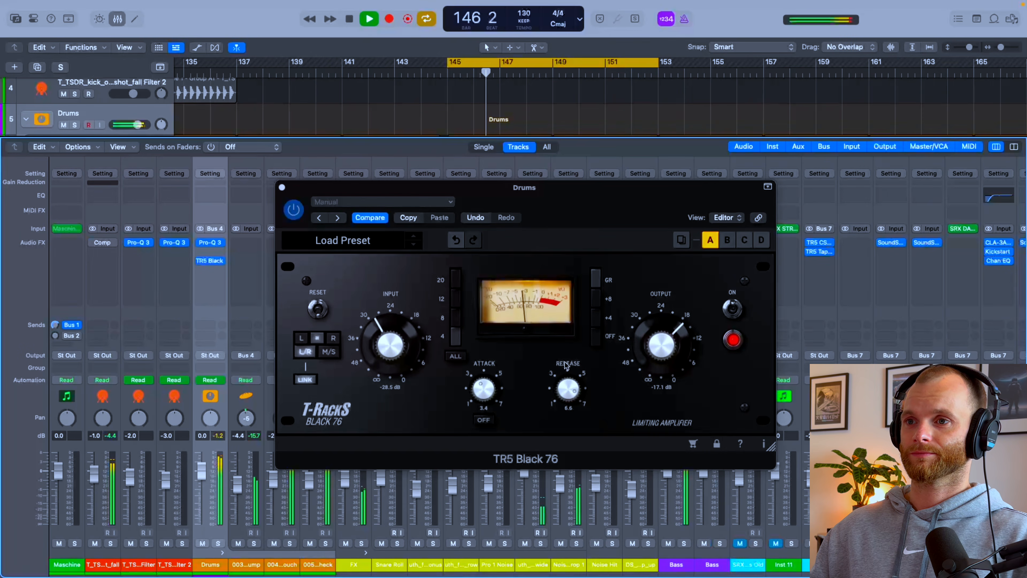
{"action": "left_click_drag", "start_coordinate": [569, 390], "coordinate": [569, 388]}
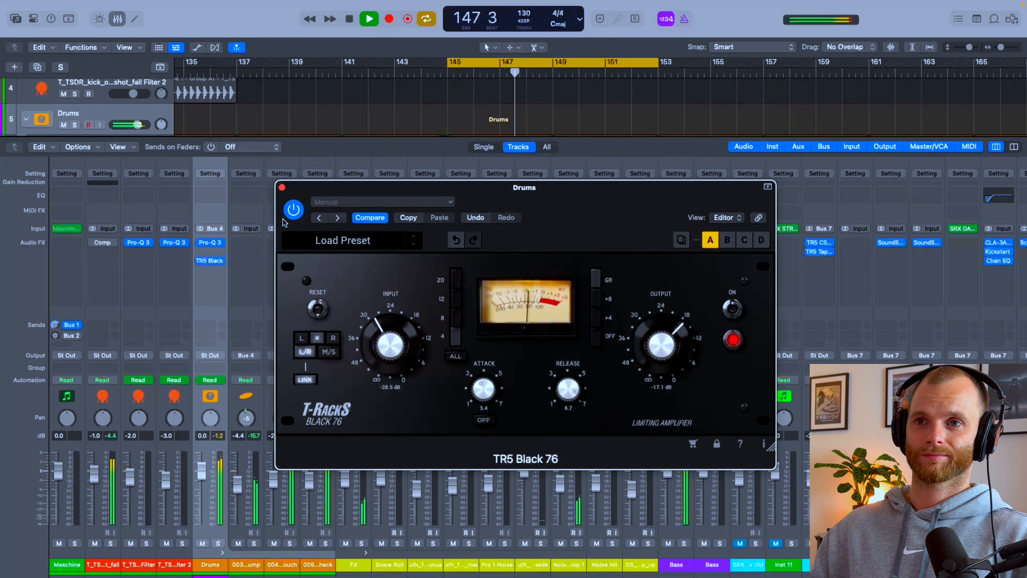
Step: Bypass the Black 76 and re-enable it to compare the mix with and without drum compression
{"action": "left_click", "coordinate": [293, 210]}
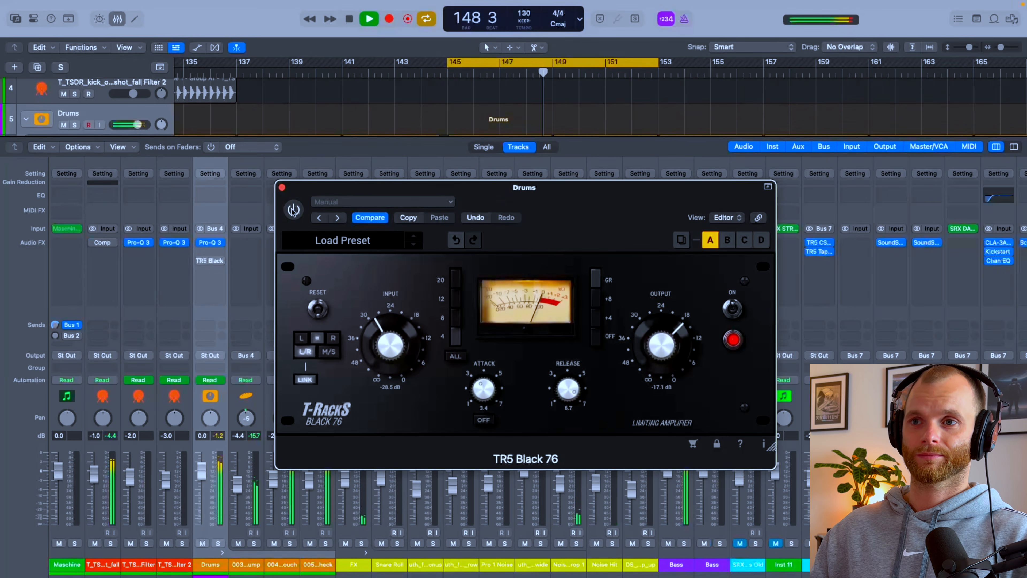
{"action": "left_click", "coordinate": [294, 210]}
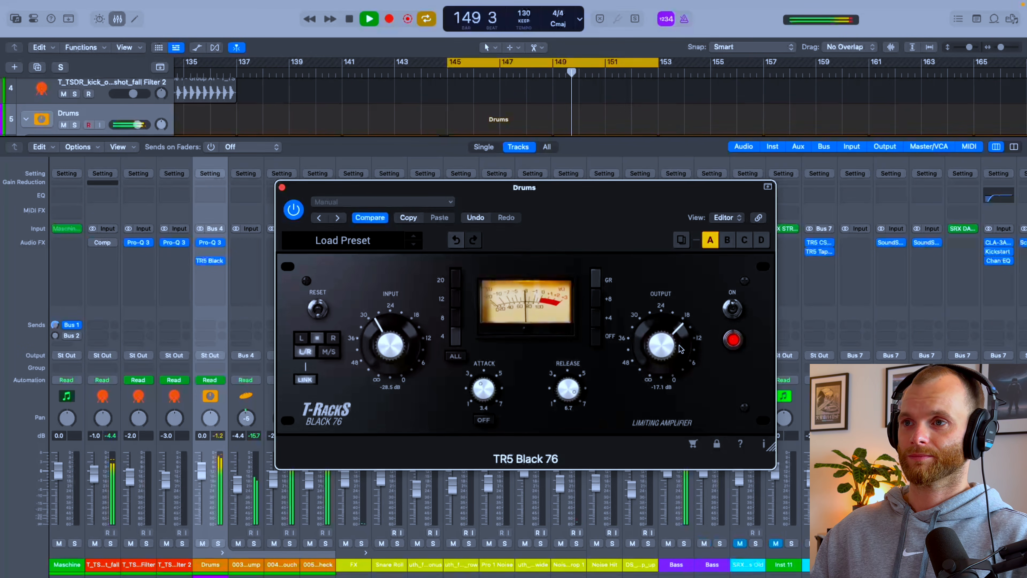
Step: Set the Black 76's output to -18.1 dB, play short passages of the full mix, and bypass the compressor
{"action": "left_click_drag", "start_coordinate": [680, 349], "coordinate": [680, 352]}
{"action": "key", "text": "space"}
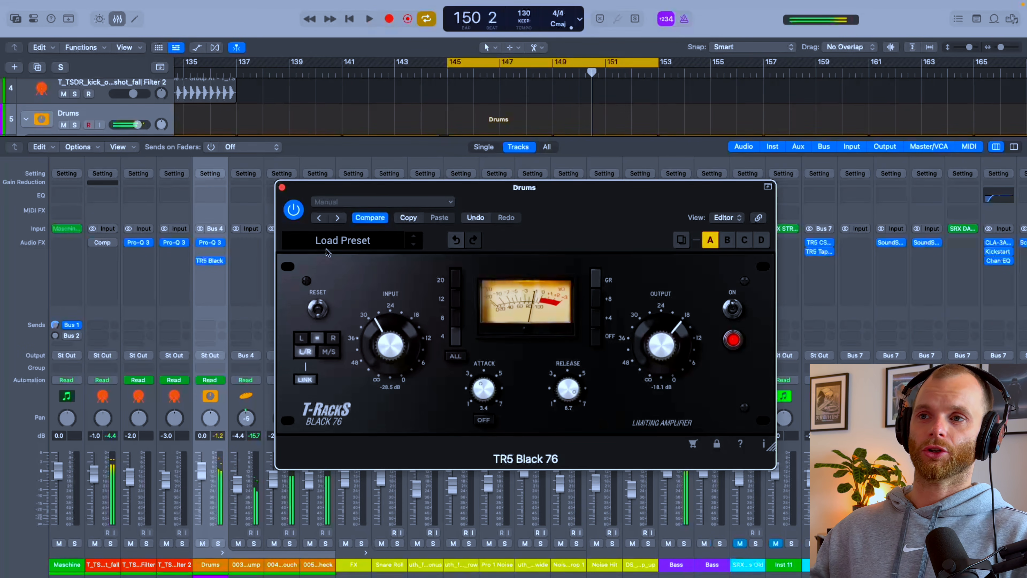
{"action": "key", "text": "space"}
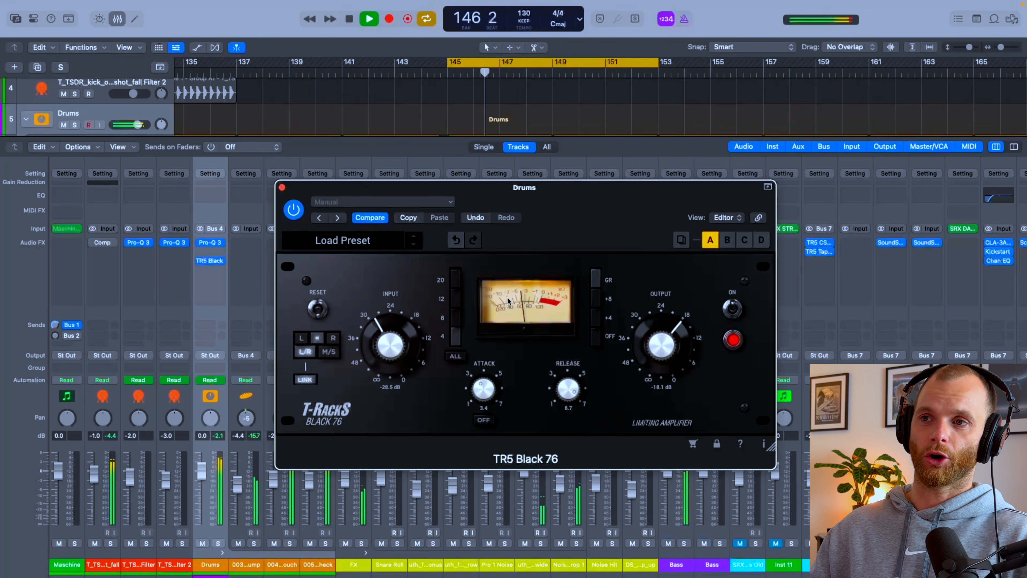
{"action": "key", "text": "space"}
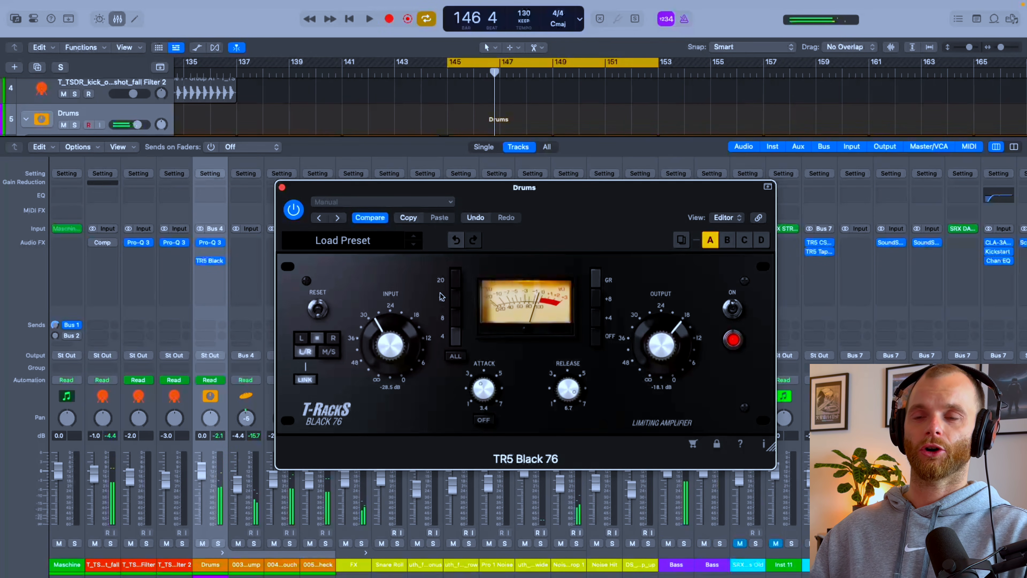
{"action": "key", "text": "space"}
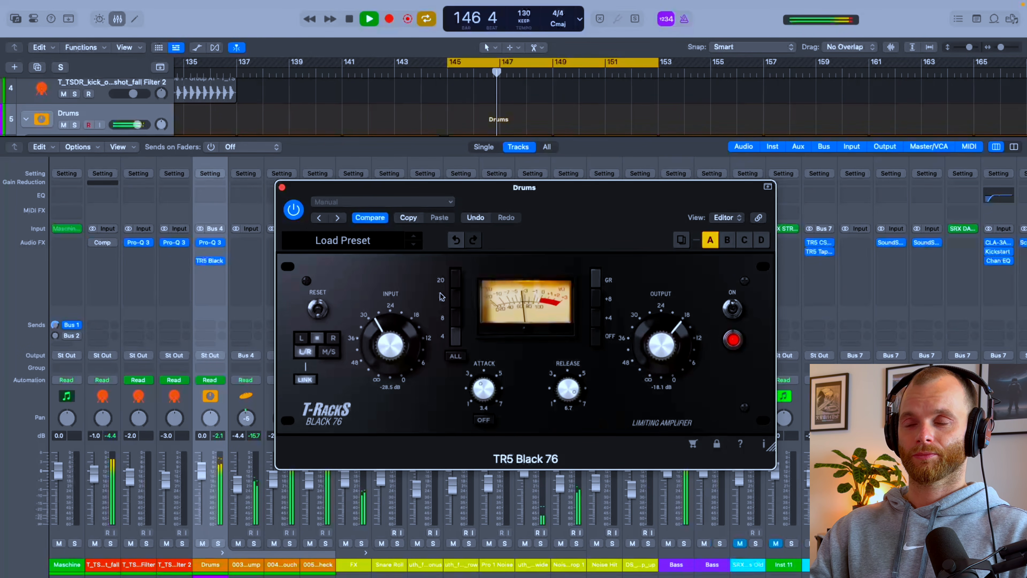
{"action": "key", "text": "space"}
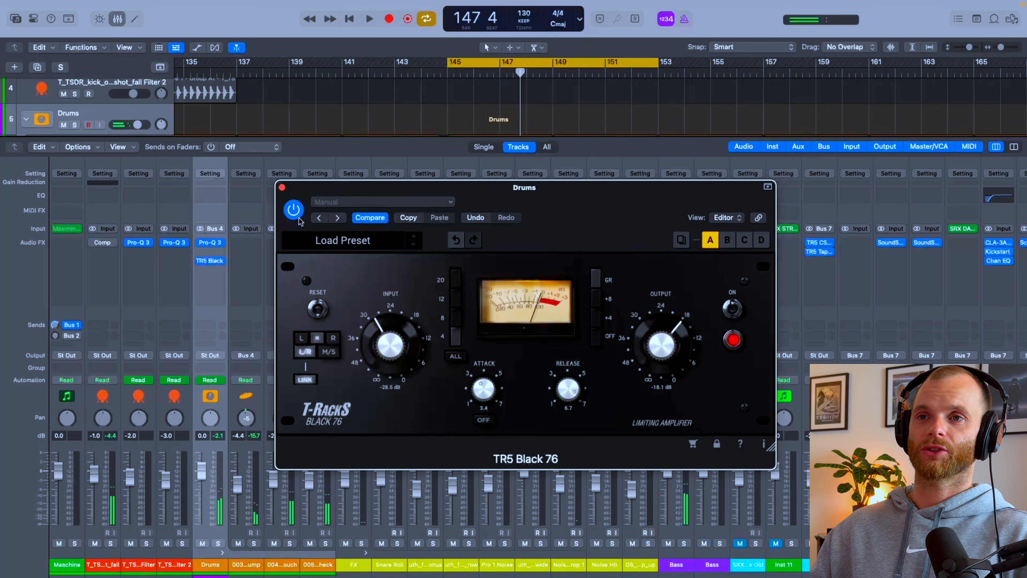
{"action": "left_click", "coordinate": [294, 210]}
{"action": "left_click", "coordinate": [282, 187]}
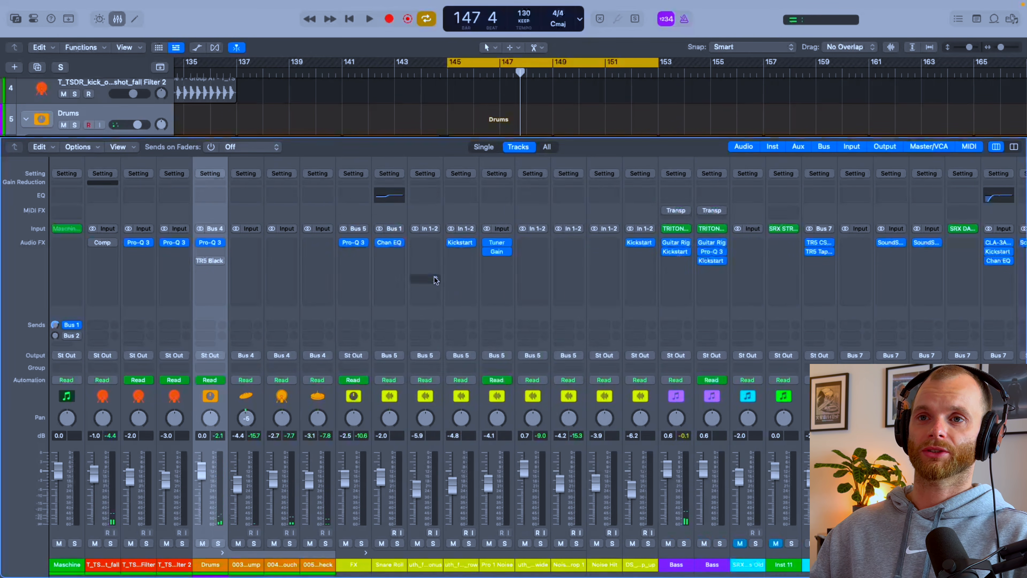
Step: Open the TR5 One mastering processor on the Stereo Out channel to view its settings, and close it again
{"action": "scroll", "coordinate": [424, 277], "scroll_direction": "right", "scroll_amount": 15}
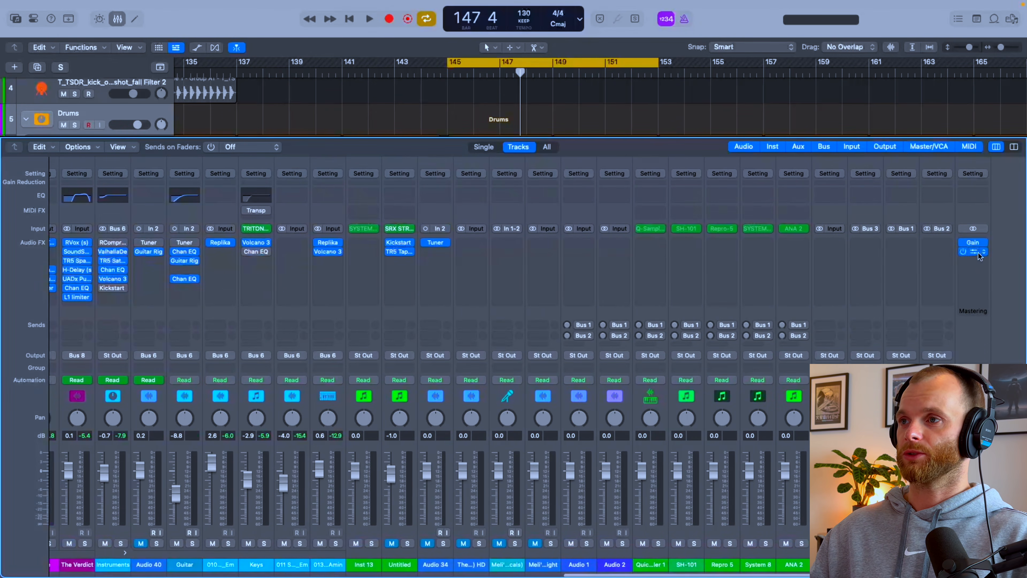
{"action": "left_click", "coordinate": [980, 248]}
{"action": "left_click", "coordinate": [902, 223]}
{"action": "left_click", "coordinate": [971, 251]}
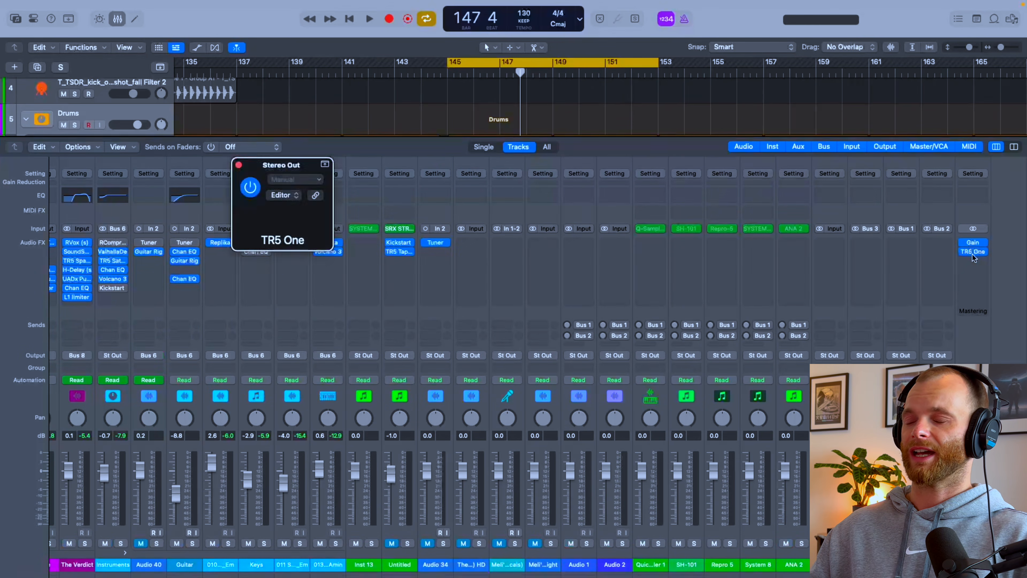
{"action": "left_click", "coordinate": [971, 251]}
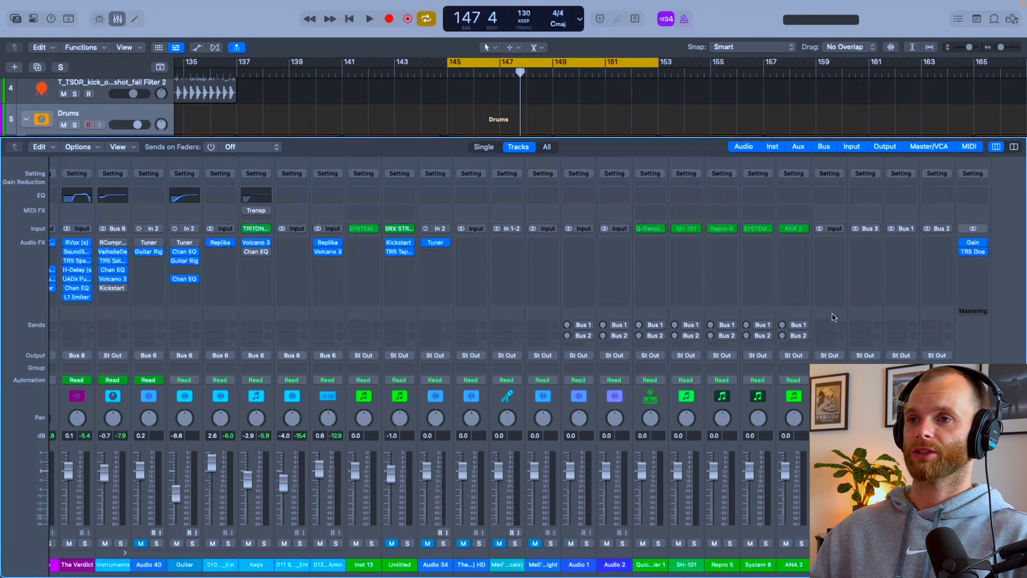
{"action": "left_click", "coordinate": [973, 251]}
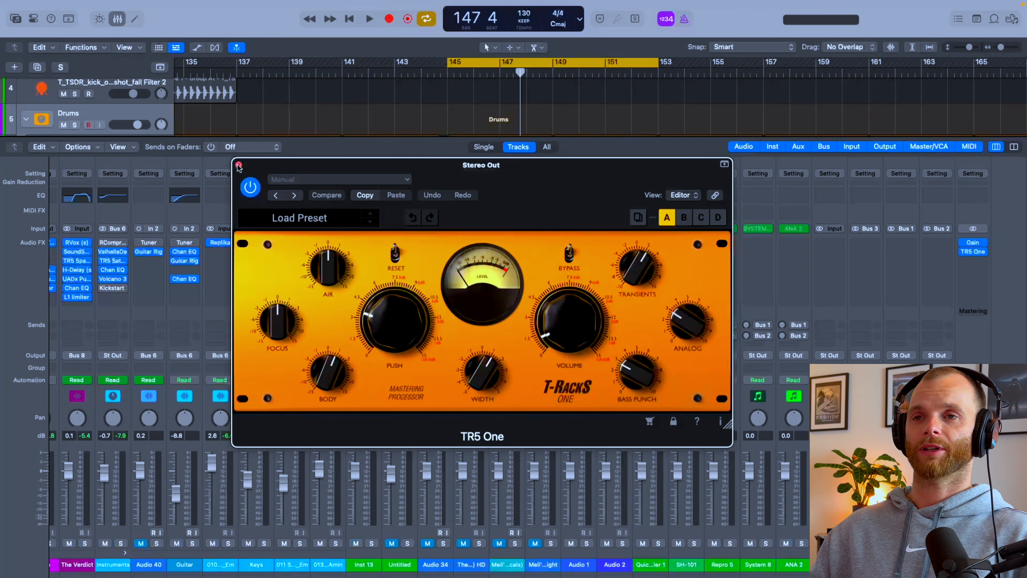
{"action": "left_click", "coordinate": [239, 166]}
Step: Remove the TR5 Black 76 compressor from the Drums channel's audio effects
{"action": "scroll", "coordinate": [292, 264], "scroll_direction": "left", "scroll_amount": 15}
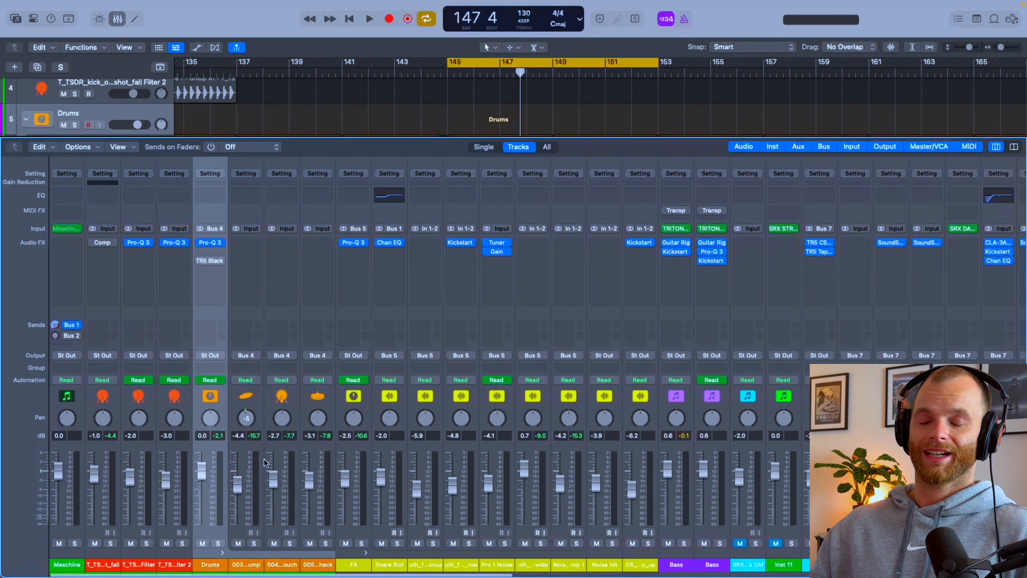
{"action": "left_click", "coordinate": [223, 263]}
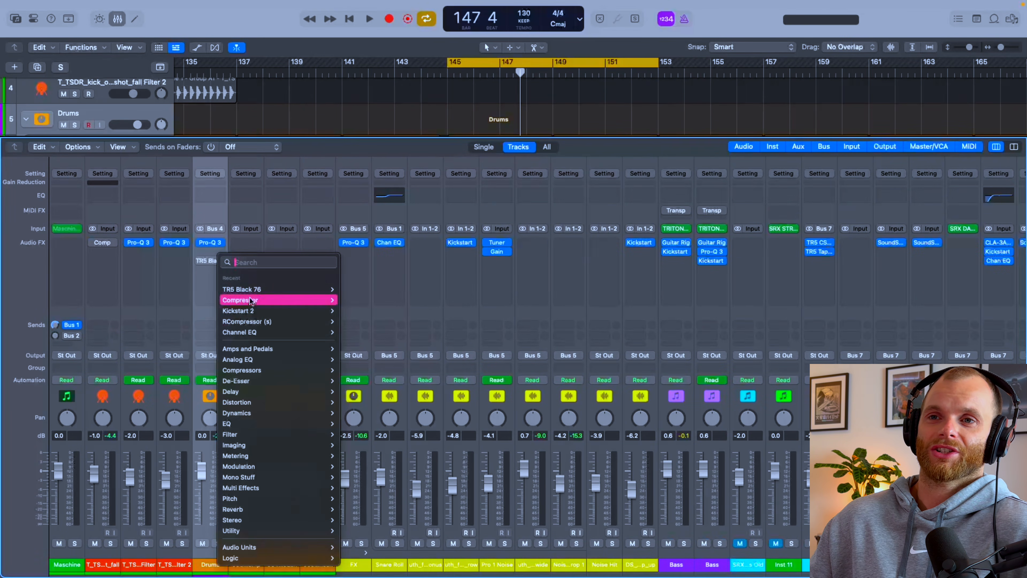
{"action": "left_click", "coordinate": [161, 280]}
{"action": "left_click", "coordinate": [221, 259]}
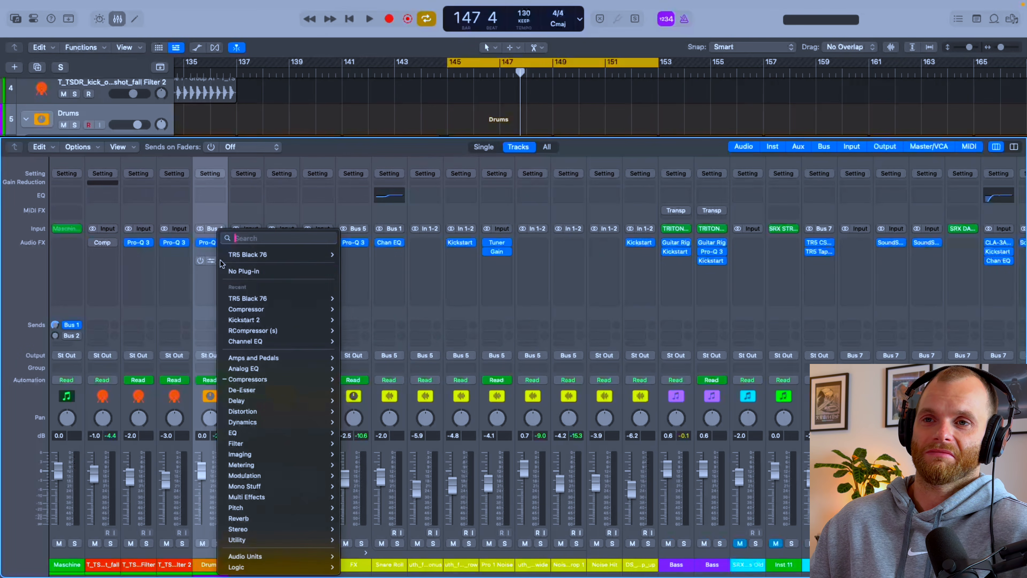
{"action": "left_click", "coordinate": [242, 272]}
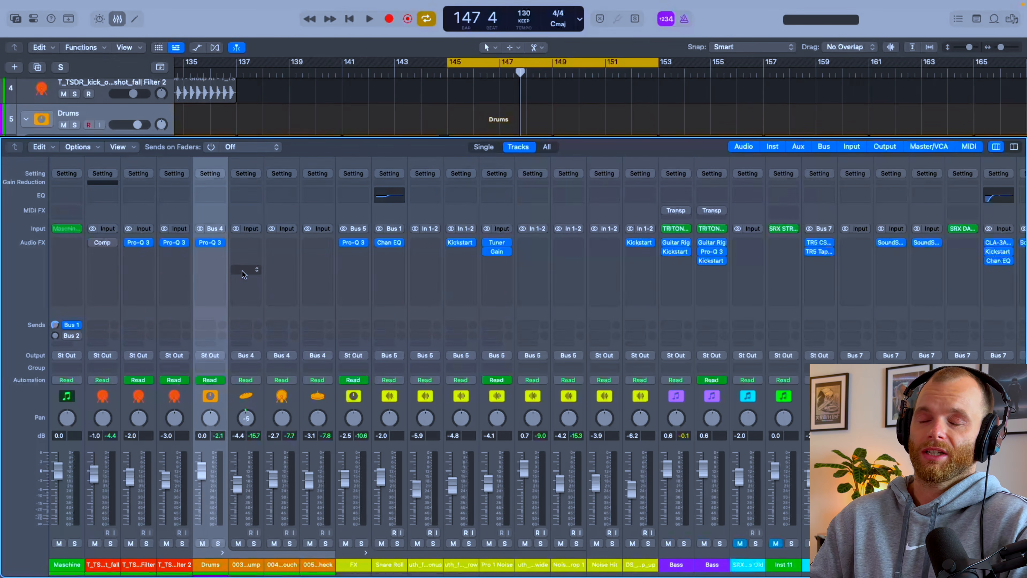